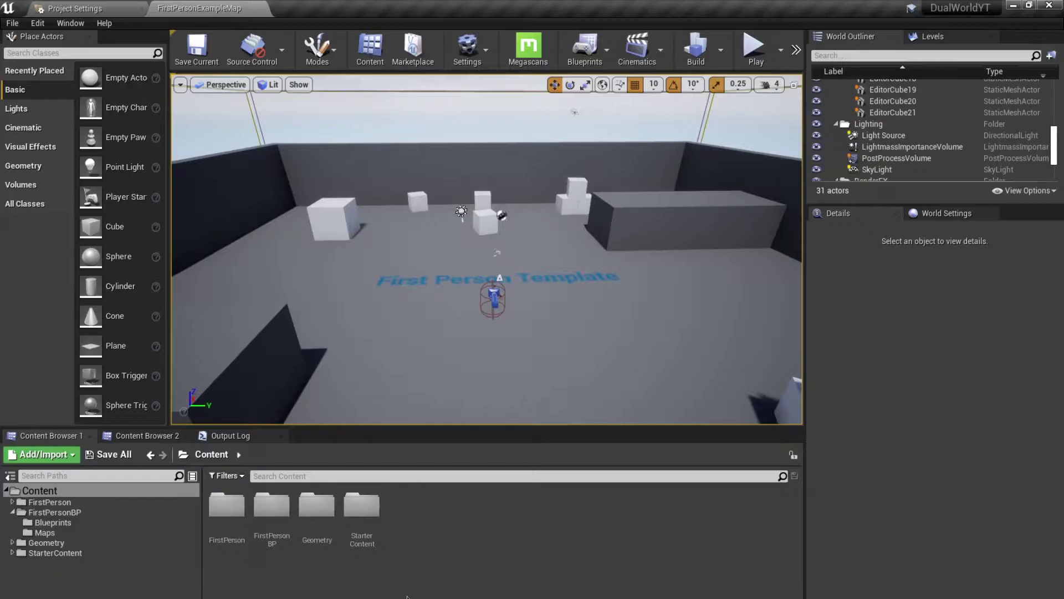
- Open the FirstPersonCharacter blueprint from the level and dock its editor beside the level tab
{"action": "left_click", "coordinate": [495, 292]}
{"action": "left_click", "coordinate": [1011, 141]}
{"action": "left_click_drag", "start_coordinate": [1, 94], "coordinate": [363, 11]}
{"action": "scroll", "coordinate": [292, 197], "scroll_direction": "down", "scroll_amount": 2}
{"action": "right_click_drag", "start_coordinate": [290, 186], "coordinate": [321, 321]}
- Delete the L_MotionController, R_MotionController, VR_Gun and VR_Marker components from the character
{"action": "left_click", "coordinate": [64, 176]}
{"action": "scroll", "coordinate": [105, 183], "scroll_direction": "down", "scroll_amount": 1}
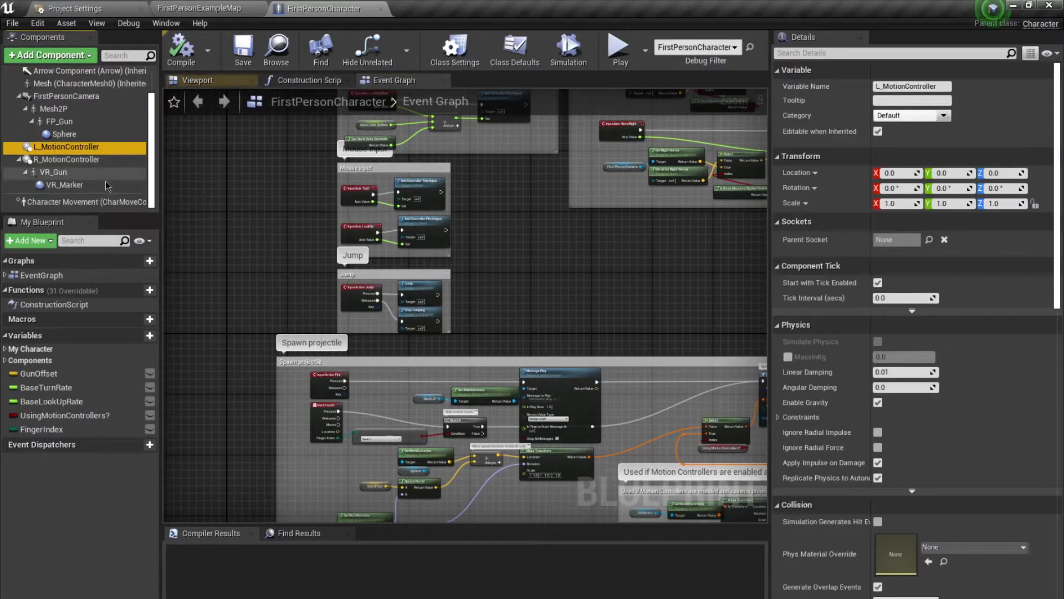
{"action": "left_click", "coordinate": [107, 184], "text": "shift"}
{"action": "key", "text": "Delete"}
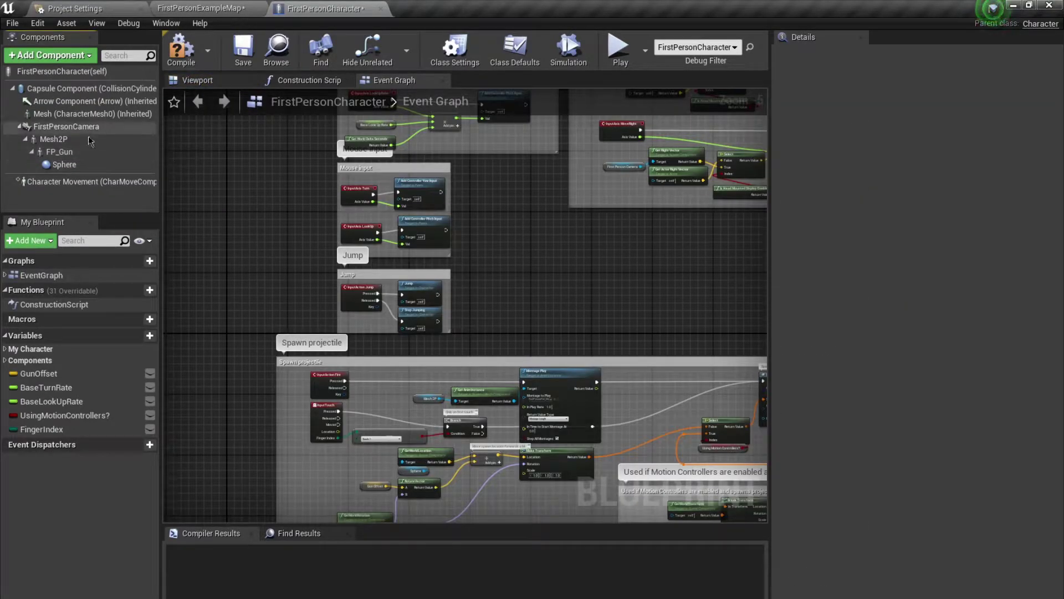
- Delete the headset and motion controller nodes attached to Event BeginPlay, keeping the event itself
{"action": "right_click_drag", "start_coordinate": [447, 227], "coordinate": [372, 370]}
{"action": "right_click_drag", "start_coordinate": [431, 182], "coordinate": [435, 301]}
{"action": "right_click_drag", "start_coordinate": [352, 175], "coordinate": [403, 328]}
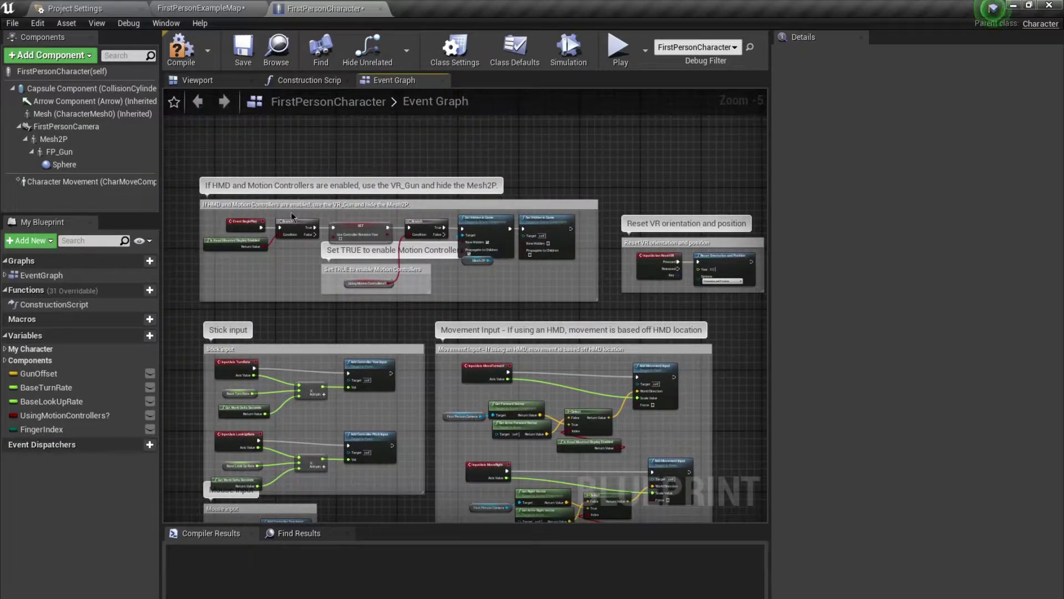
{"action": "left_click_drag", "start_coordinate": [536, 288], "coordinate": [291, 242]}
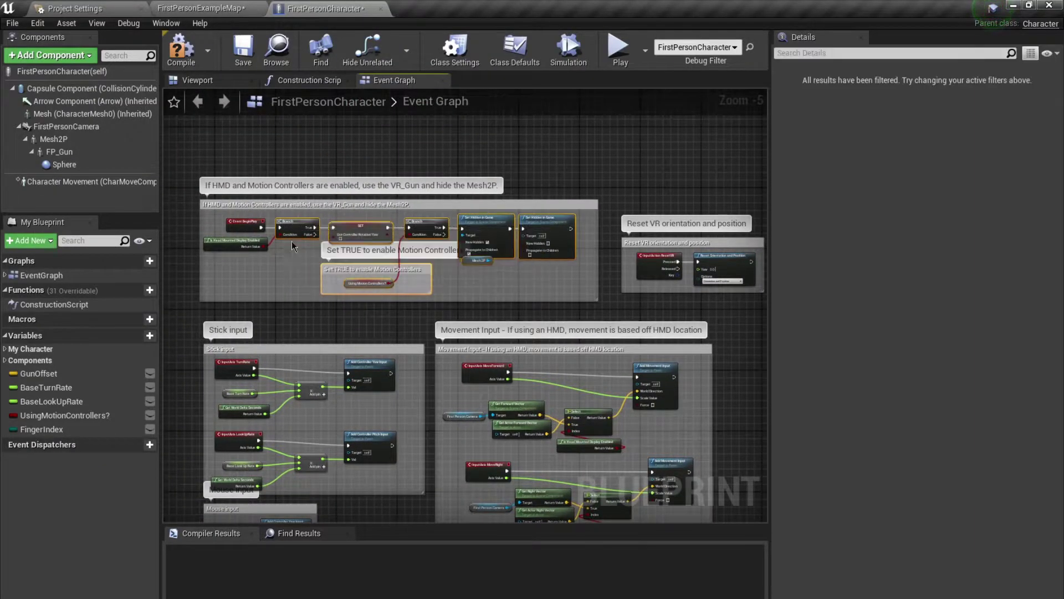
{"action": "left_click", "coordinate": [293, 271]}
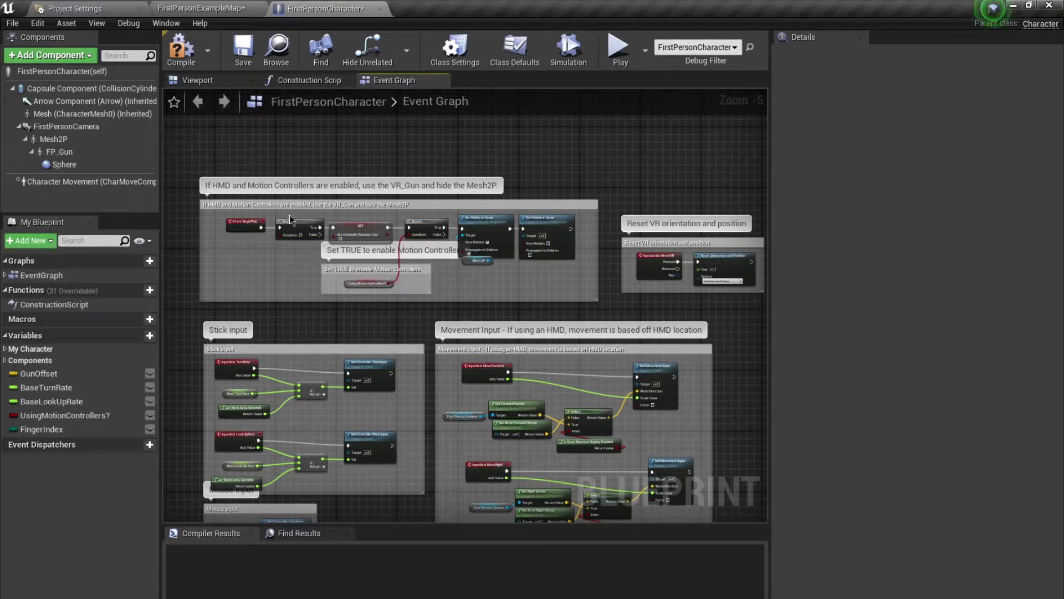
{"action": "left_click_drag", "start_coordinate": [334, 242], "coordinate": [553, 284]}
{"action": "key", "text": "Delete"}
- Delete the Reset VR orientation and position node group from the event graph
{"action": "right_click_drag", "start_coordinate": [553, 284], "coordinate": [333, 259]}
{"action": "scroll", "coordinate": [349, 255], "scroll_direction": "up", "scroll_amount": 5}
{"action": "left_click", "coordinate": [582, 327]}
{"action": "key", "text": "Delete"}
{"action": "scroll", "coordinate": [599, 363], "scroll_direction": "down", "scroll_amount": 6}
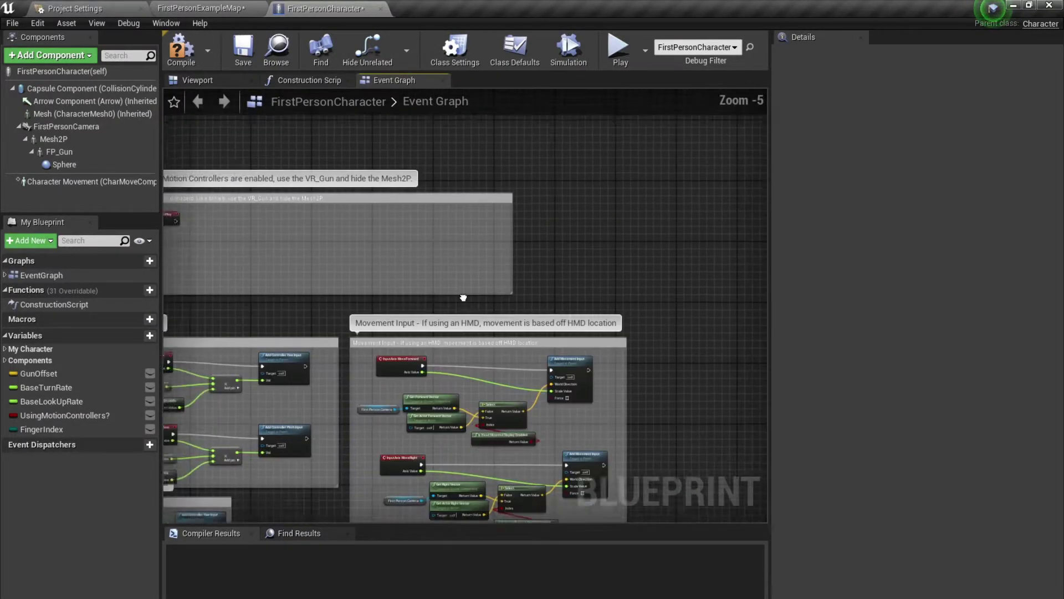
- Wire Get Actor Forward Vector directly into the MoveForward World Direction and delete the Select, headset check, Get Forward Vector and camera nodes
{"action": "scroll", "coordinate": [507, 227], "scroll_direction": "up", "scroll_amount": 5}
{"action": "right_click_drag", "start_coordinate": [476, 299], "coordinate": [282, 369]}
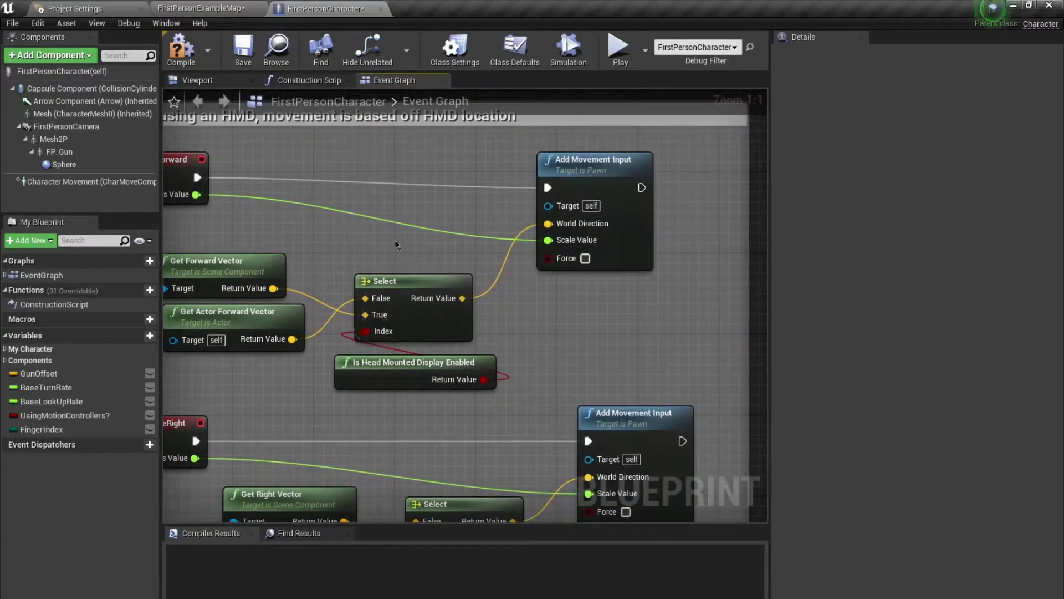
{"action": "right_click_drag", "start_coordinate": [395, 243], "coordinate": [473, 253]}
{"action": "left_click_drag", "start_coordinate": [454, 288], "coordinate": [637, 214], "text": "ctrl"}
{"action": "left_click_drag", "start_coordinate": [546, 427], "coordinate": [532, 335]}
{"action": "key", "text": "Delete"}
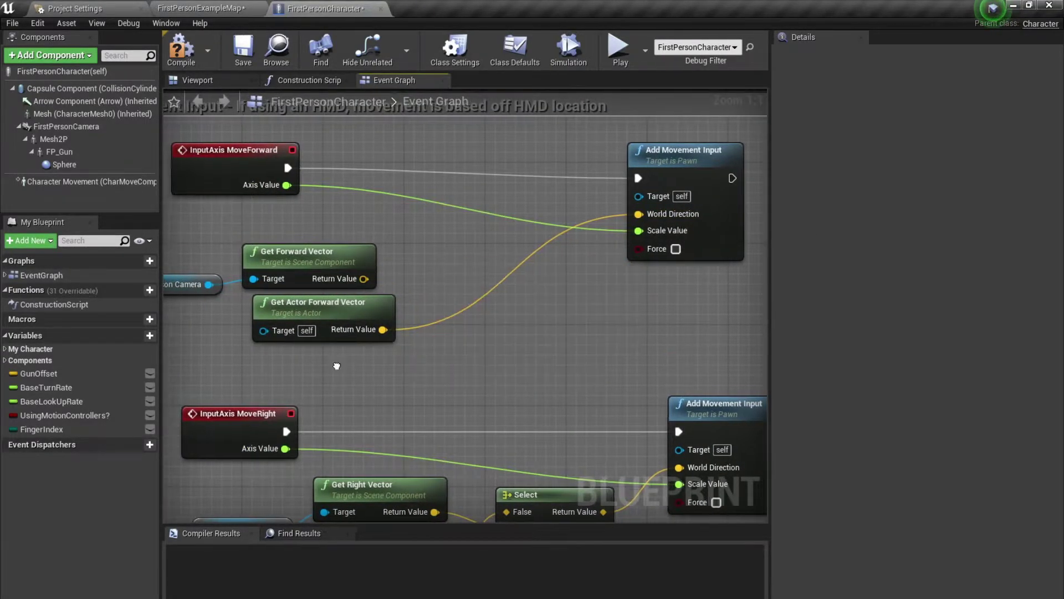
{"action": "right_click_drag", "start_coordinate": [178, 246], "coordinate": [337, 244]}
{"action": "left_click_drag", "start_coordinate": [323, 220], "coordinate": [465, 281]}
{"action": "key", "text": "Delete"}
- Wire Get Actor Right Vector directly into the MoveRight World Direction and delete the Select, headset check, Get Right Vector and camera nodes
{"action": "right_click_drag", "start_coordinate": [442, 387], "coordinate": [410, 256]}
{"action": "left_click_drag", "start_coordinate": [497, 279], "coordinate": [666, 233], "text": "ctrl"}
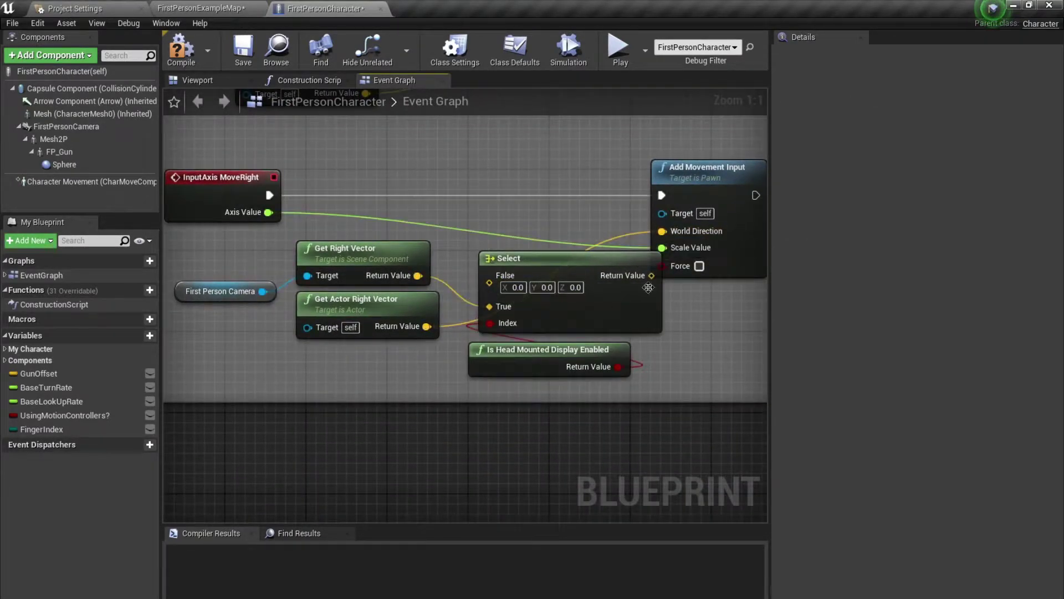
{"action": "left_click_drag", "start_coordinate": [585, 394], "coordinate": [582, 325]}
{"action": "key", "text": "Delete"}
{"action": "left_click", "coordinate": [419, 256]}
{"action": "key", "text": "Delete"}
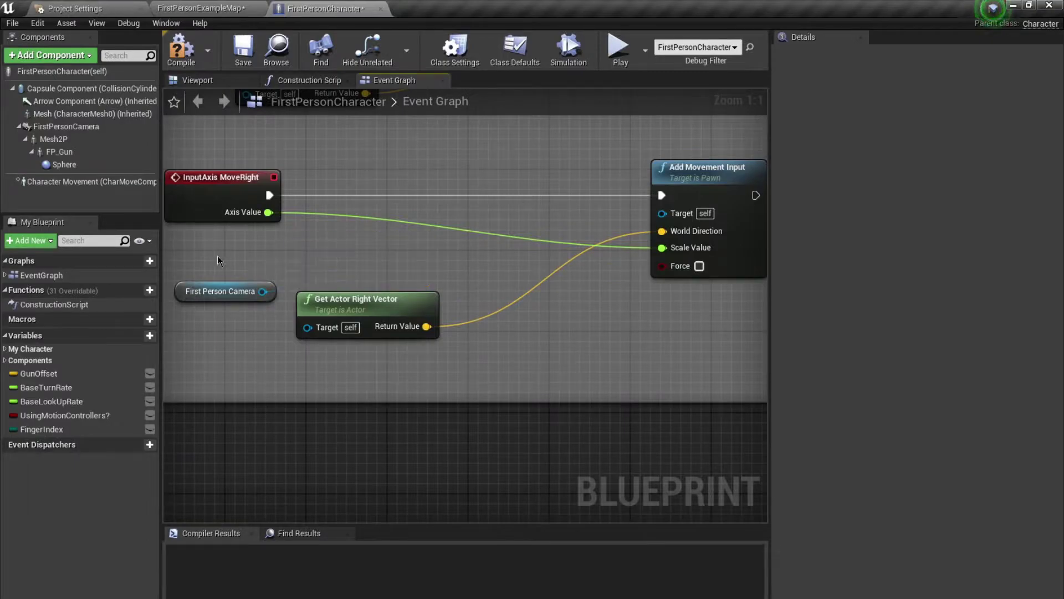
{"action": "left_click_drag", "start_coordinate": [220, 257], "coordinate": [253, 336]}
{"action": "key", "text": "Delete"}
- Delete the Stick input comment group with all its turn and look-up rate nodes
{"action": "scroll", "coordinate": [253, 336], "scroll_direction": "down", "scroll_amount": 5}
{"action": "right_click_drag", "start_coordinate": [266, 316], "coordinate": [577, 292]}
{"action": "right_click_drag", "start_coordinate": [403, 308], "coordinate": [412, 332]}
{"action": "left_click_drag", "start_coordinate": [270, 164], "coordinate": [505, 320]}
{"action": "key", "text": "Delete"}
- Delete the Spawn projectile section's motion controller group that spawns the projectile from VR_Marker
{"action": "right_click_drag", "start_coordinate": [506, 321], "coordinate": [412, 286]}
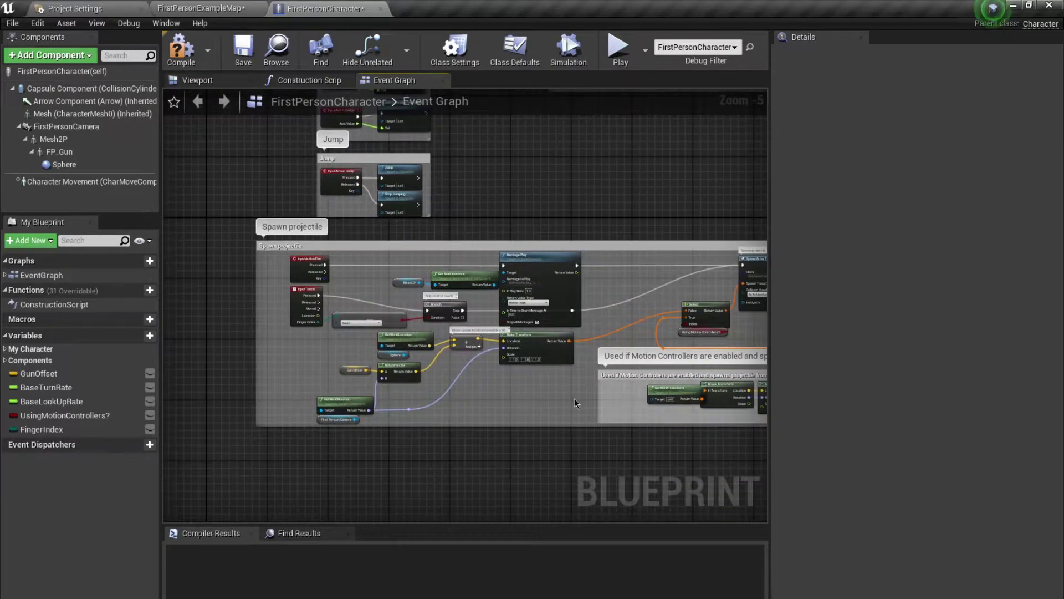
{"action": "right_click_drag", "start_coordinate": [574, 404], "coordinate": [270, 381]}
{"action": "scroll", "coordinate": [374, 362], "scroll_direction": "up", "scroll_amount": 5}
{"action": "right_click_drag", "start_coordinate": [390, 363], "coordinate": [316, 339]}
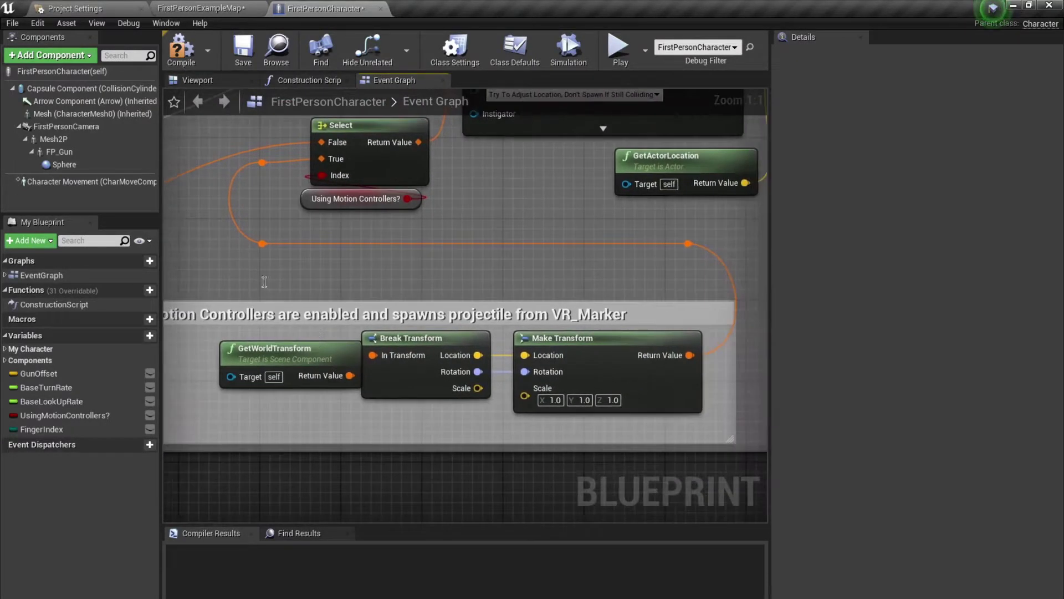
{"action": "left_click", "coordinate": [381, 304]}
{"action": "key", "text": "Delete"}
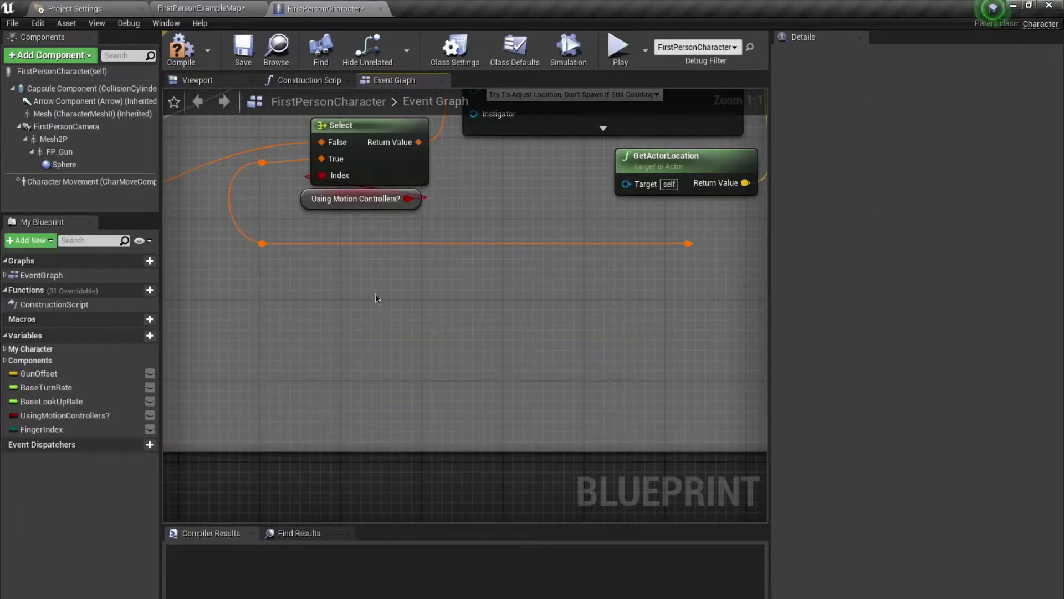
- Connect the remaining projectile transform directly to Spawn Transform and delete the Select, Using Motion Controllers? and leftover reroute nodes
{"action": "right_click_drag", "start_coordinate": [577, 292], "coordinate": [629, 388]}
{"action": "right_click_drag", "start_coordinate": [510, 268], "coordinate": [507, 347]}
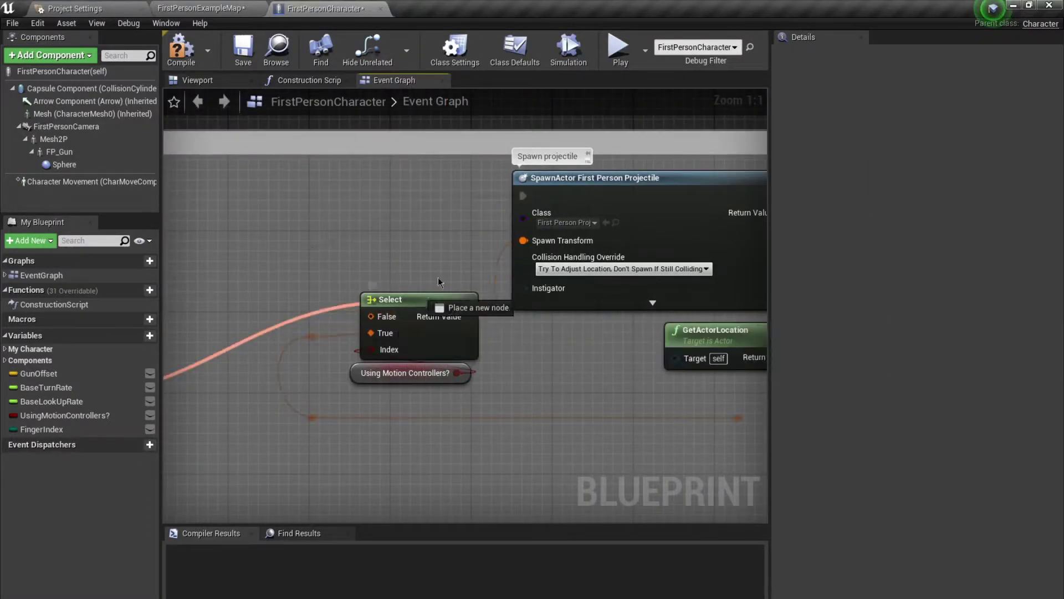
{"action": "left_click_drag", "start_coordinate": [428, 469], "coordinate": [455, 322]}
{"action": "key", "text": "Delete"}
{"action": "left_click_drag", "start_coordinate": [373, 459], "coordinate": [285, 326]}
{"action": "key", "text": "Delete"}
{"action": "right_click_drag", "start_coordinate": [435, 361], "coordinate": [260, 365]}
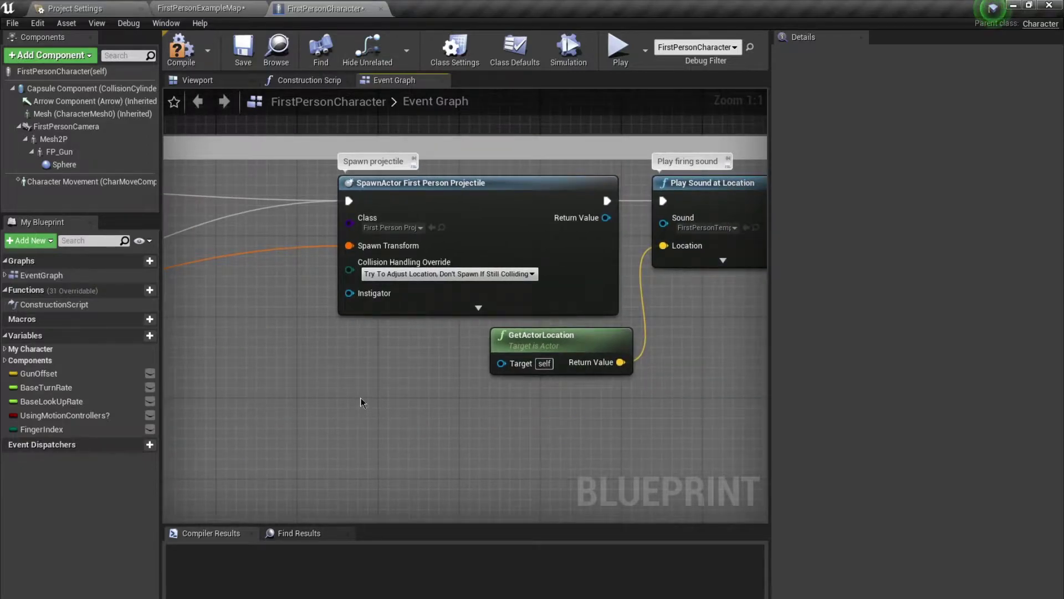
- Compile and save the FirstPersonCharacter blueprint
{"action": "scroll", "coordinate": [361, 403], "scroll_direction": "down", "scroll_amount": 4}
{"action": "scroll", "coordinate": [541, 357], "scroll_direction": "down", "scroll_amount": 2}
{"action": "scroll", "coordinate": [586, 330], "scroll_direction": "up", "scroll_amount": 2}
{"action": "right_click_drag", "start_coordinate": [465, 167], "coordinate": [112, 593]}
{"action": "left_click", "coordinate": [252, 55]}
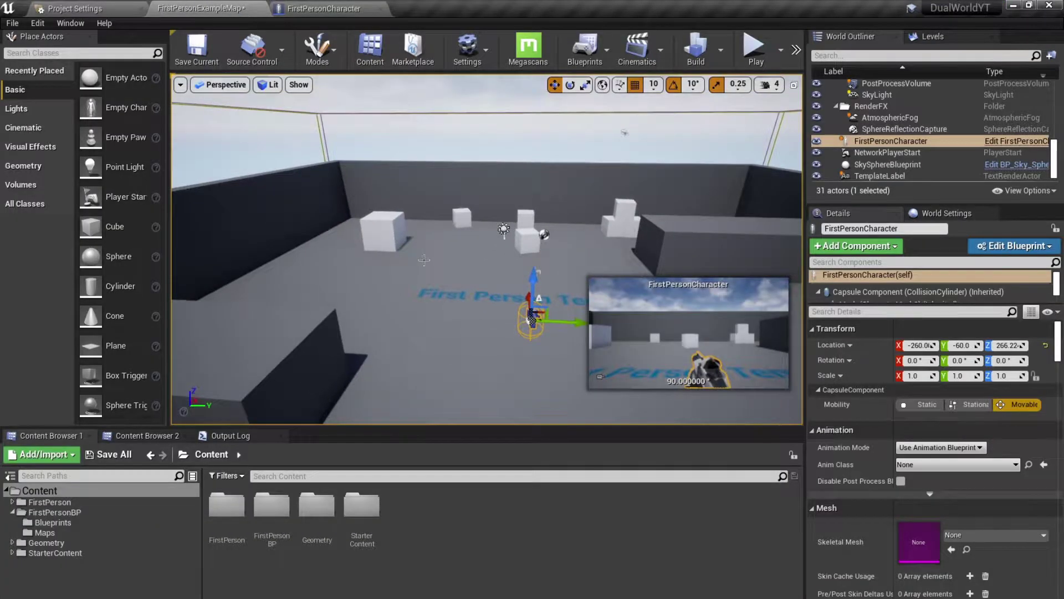
- Play-test the level by firing a projectile, end the session and recheck the cleaned-up character graph
{"action": "key", "text": "alt+p"}
{"action": "left_click", "coordinate": [492, 267]}
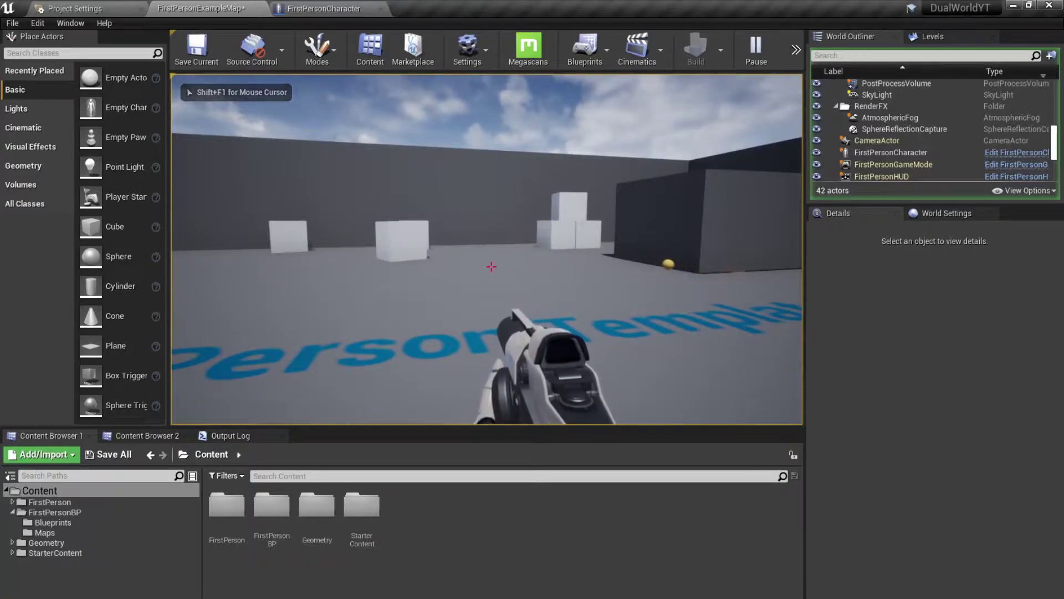
{"action": "key", "text": "Escape"}
{"action": "left_click", "coordinate": [363, 8]}
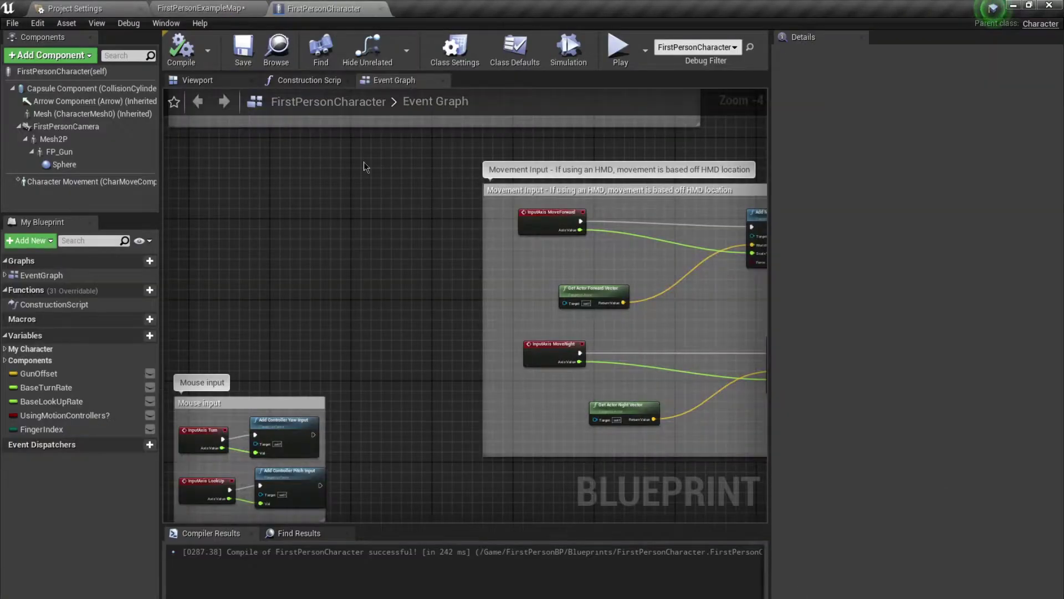
{"action": "left_click", "coordinate": [208, 9]}
- Delete all the loose editor cubes in the Cubes folder from the level
{"action": "key", "text": "s"}
{"action": "right_click_drag", "start_coordinate": [447, 271], "coordinate": [503, 338]}
{"action": "key", "text": "s"}
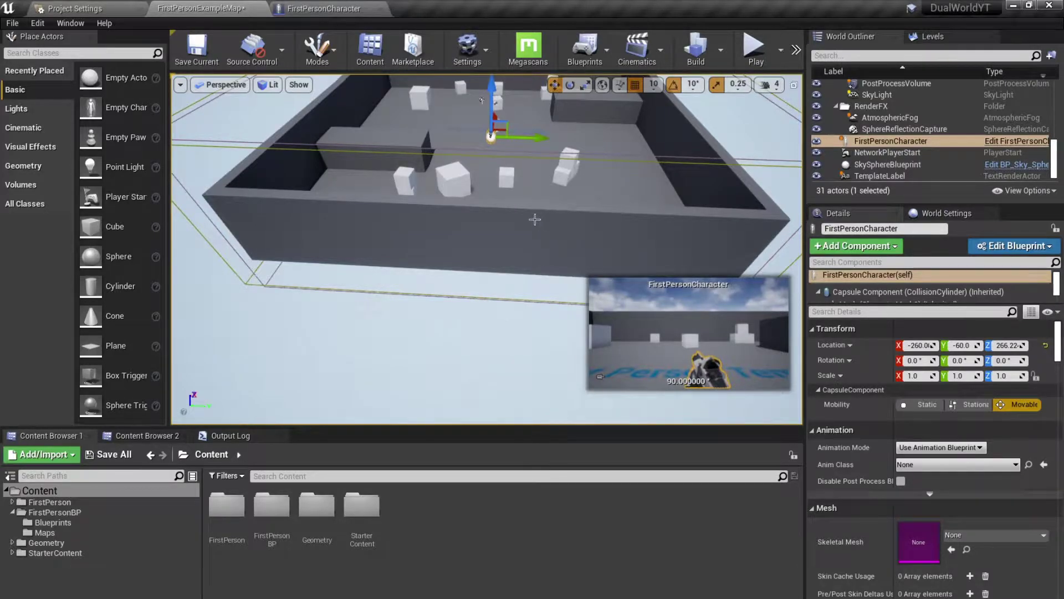
{"action": "scroll", "coordinate": [439, 311], "scroll_direction": "down", "scroll_amount": 5}
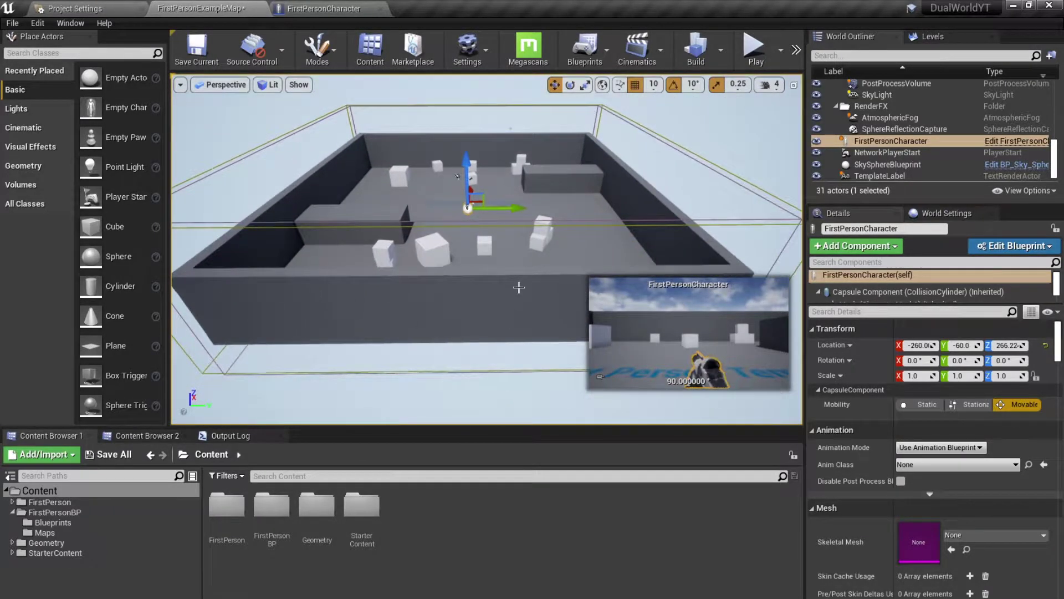
{"action": "right_click_drag", "start_coordinate": [457, 176], "coordinate": [435, 272]}
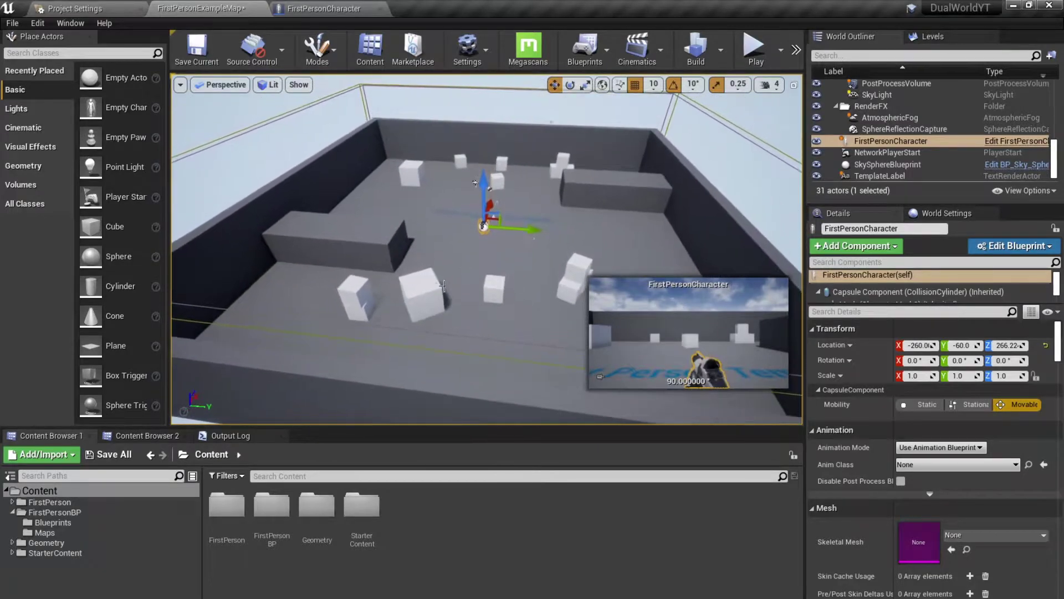
{"action": "left_click", "coordinate": [433, 302]}
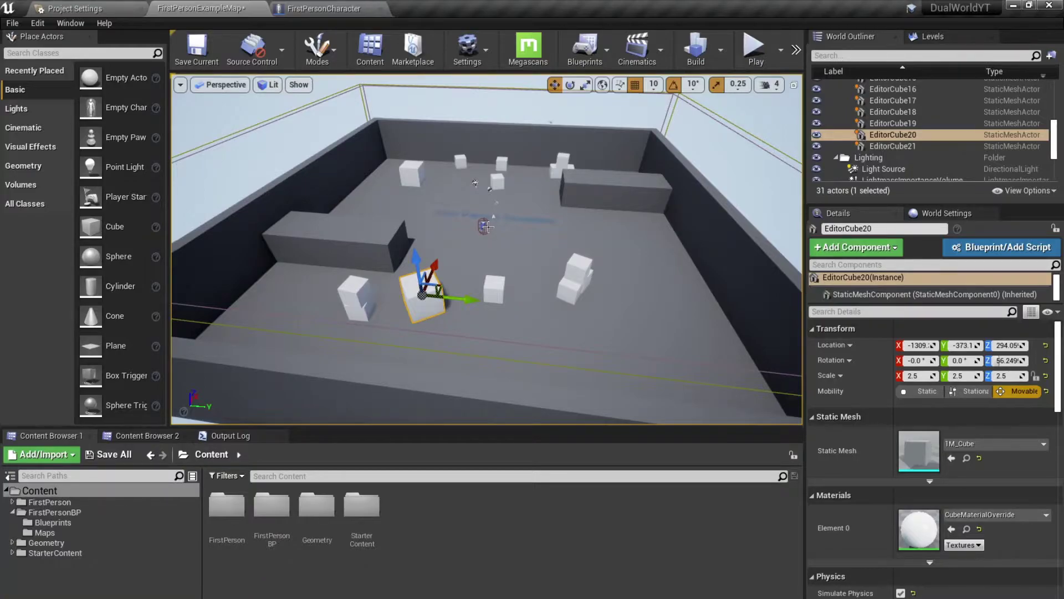
{"action": "scroll", "coordinate": [909, 144], "scroll_direction": "up", "scroll_amount": 5}
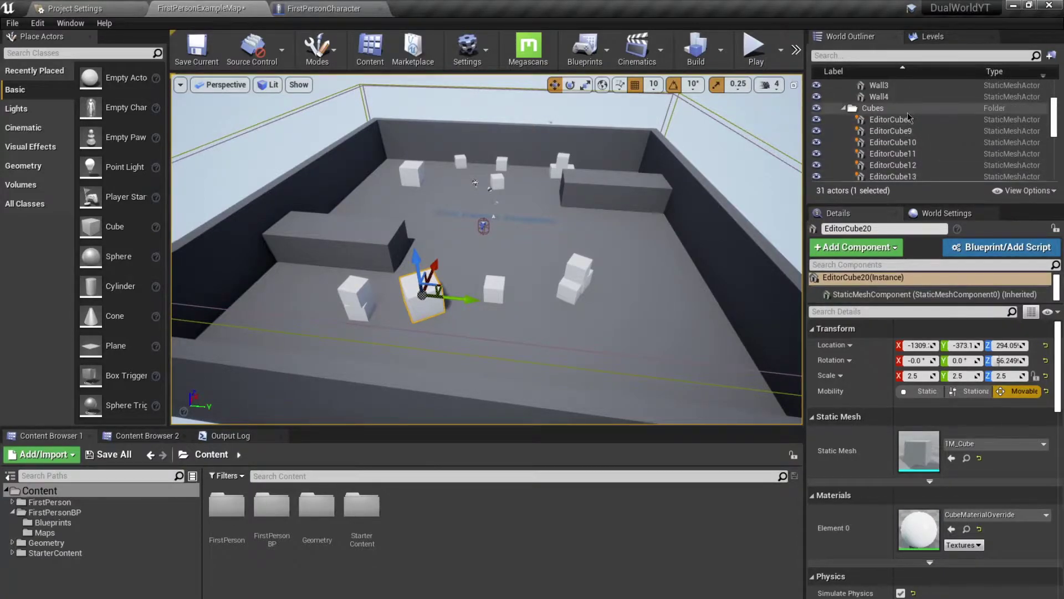
{"action": "left_click", "coordinate": [907, 109]}
{"action": "scroll", "coordinate": [909, 139], "scroll_direction": "down", "scroll_amount": 5}
{"action": "left_click", "coordinate": [909, 164], "text": "shift"}
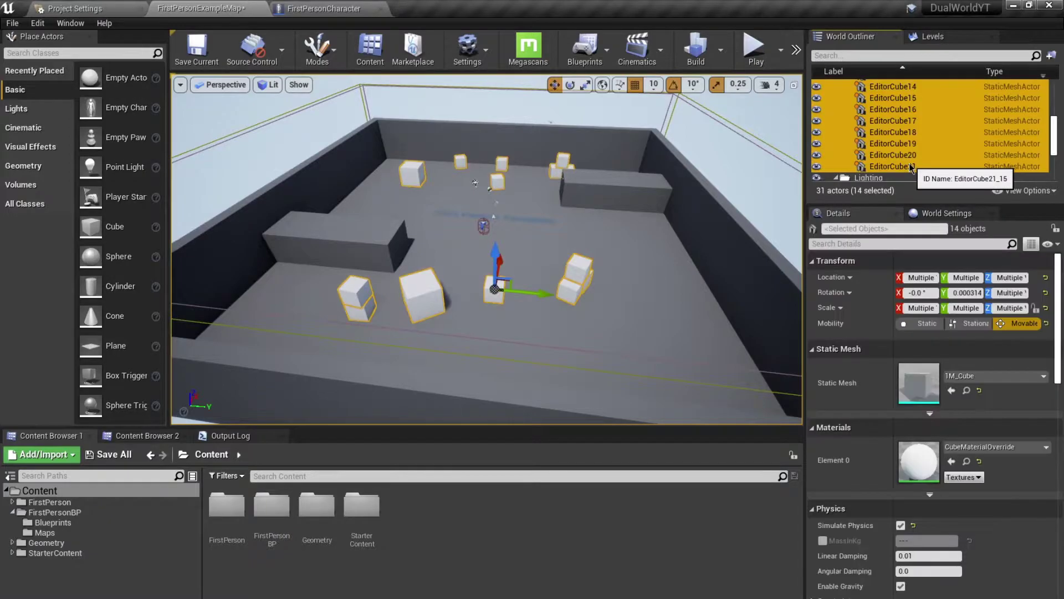
{"action": "key", "text": "Delete"}
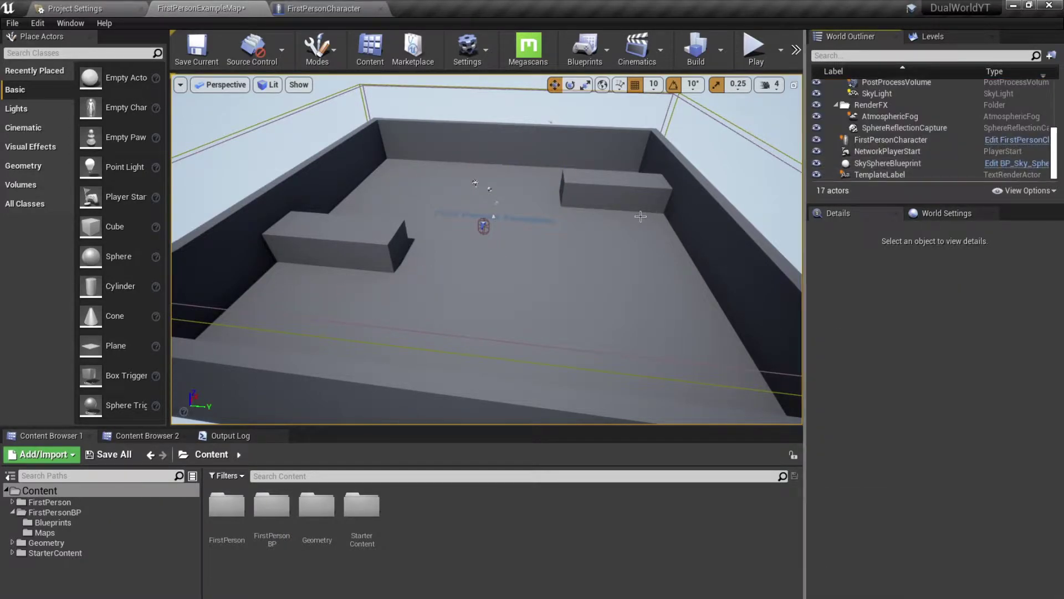
{"action": "scroll", "coordinate": [904, 133], "scroll_direction": "up", "scroll_amount": 5}
{"action": "left_click", "coordinate": [897, 109]}
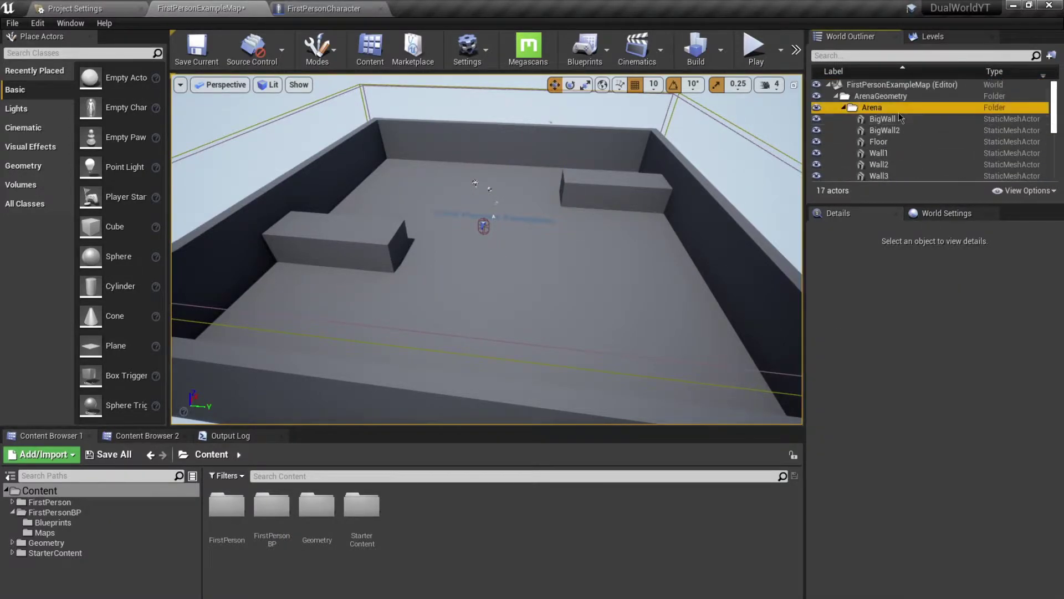
{"action": "left_click", "coordinate": [898, 119]}
{"action": "scroll", "coordinate": [903, 117], "scroll_direction": "down", "scroll_amount": 3}
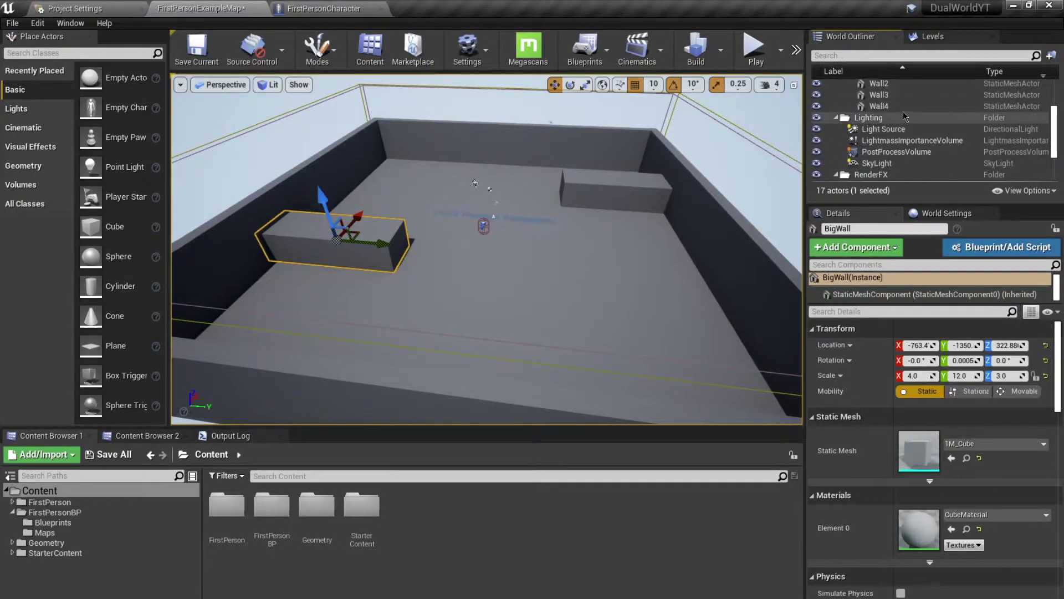
{"action": "left_click", "coordinate": [879, 105], "text": "shift"}
{"action": "key", "text": "f"}
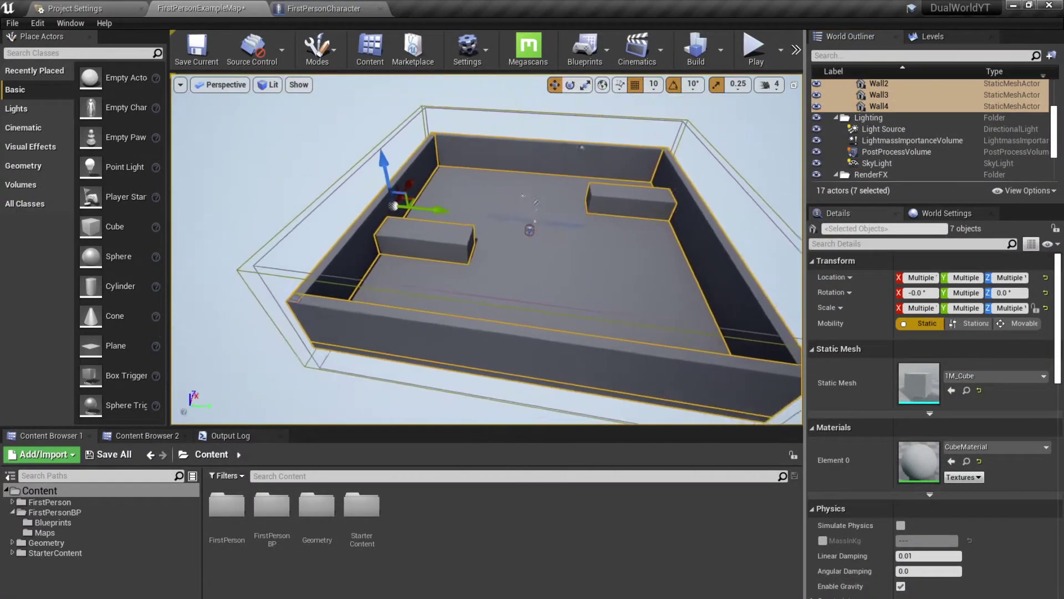
{"action": "left_click_drag", "start_coordinate": [360, 121], "coordinate": [381, 224], "text": "alt"}
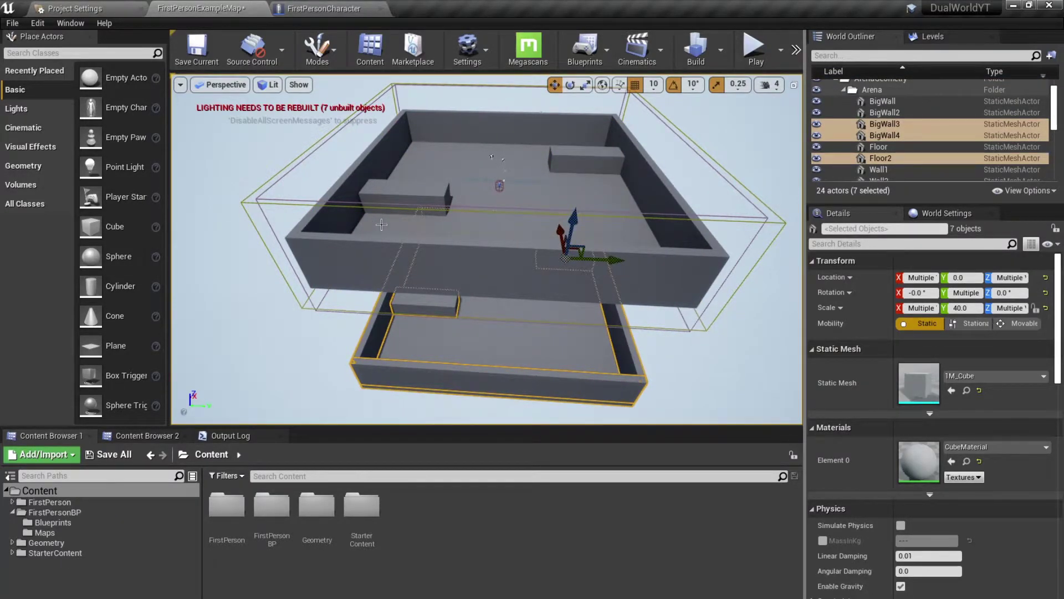
{"action": "key", "text": "Delete"}
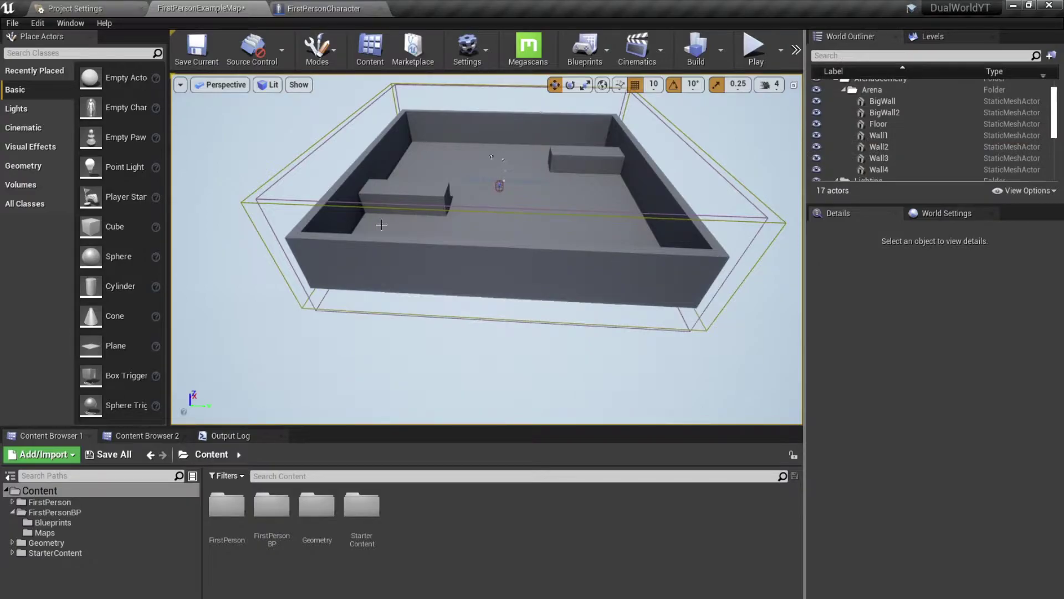
- Set the position grid snap to 5,000 and duplicate all Arena walls and the floor straight down below the originals
{"action": "left_click", "coordinate": [654, 84]}
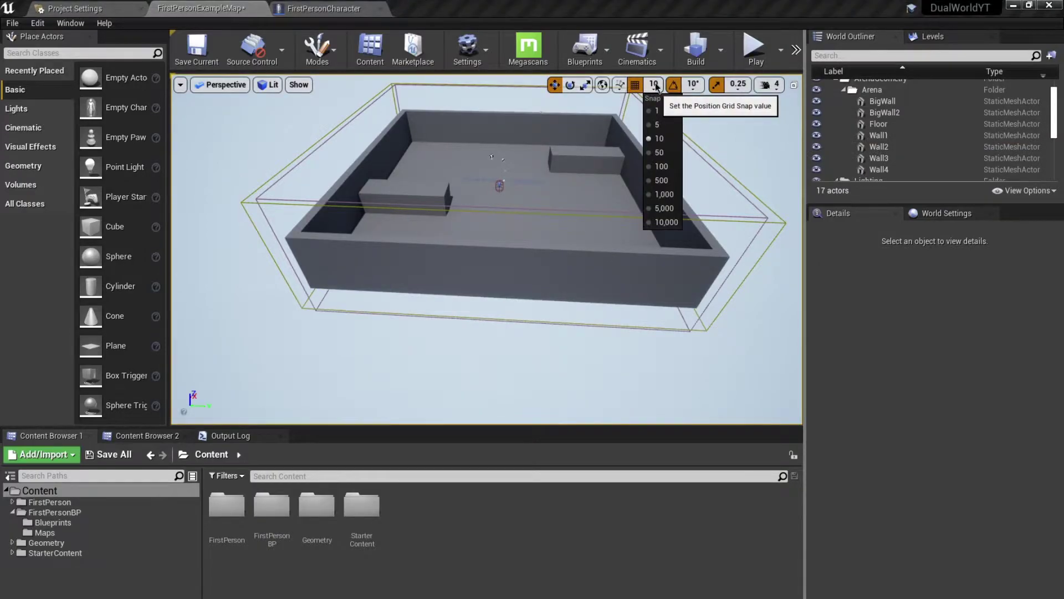
{"action": "left_click", "coordinate": [663, 208]}
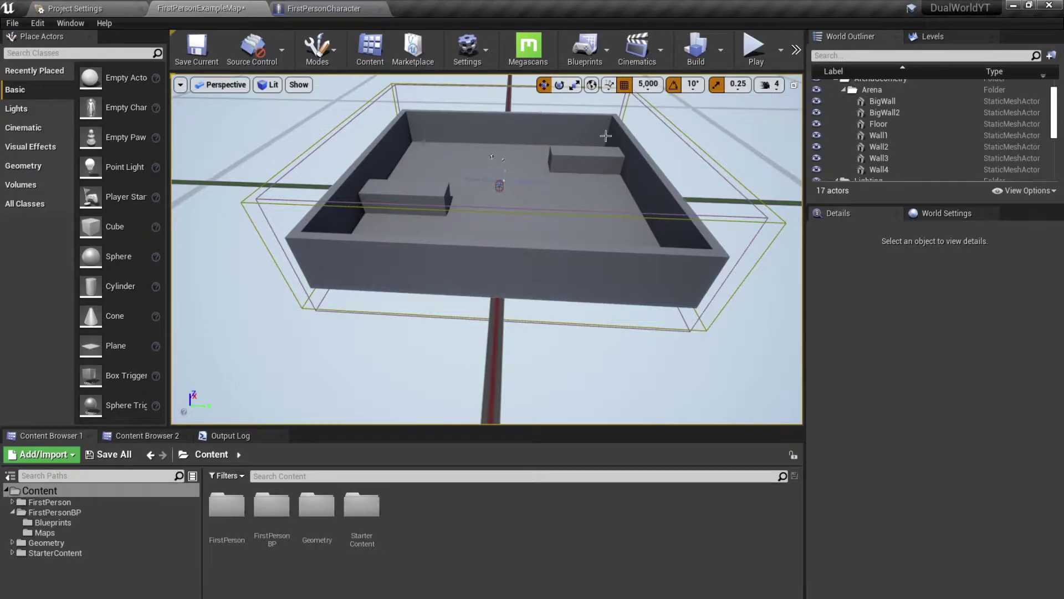
{"action": "left_click", "coordinate": [882, 101]}
{"action": "left_click", "coordinate": [879, 169], "text": "shift"}
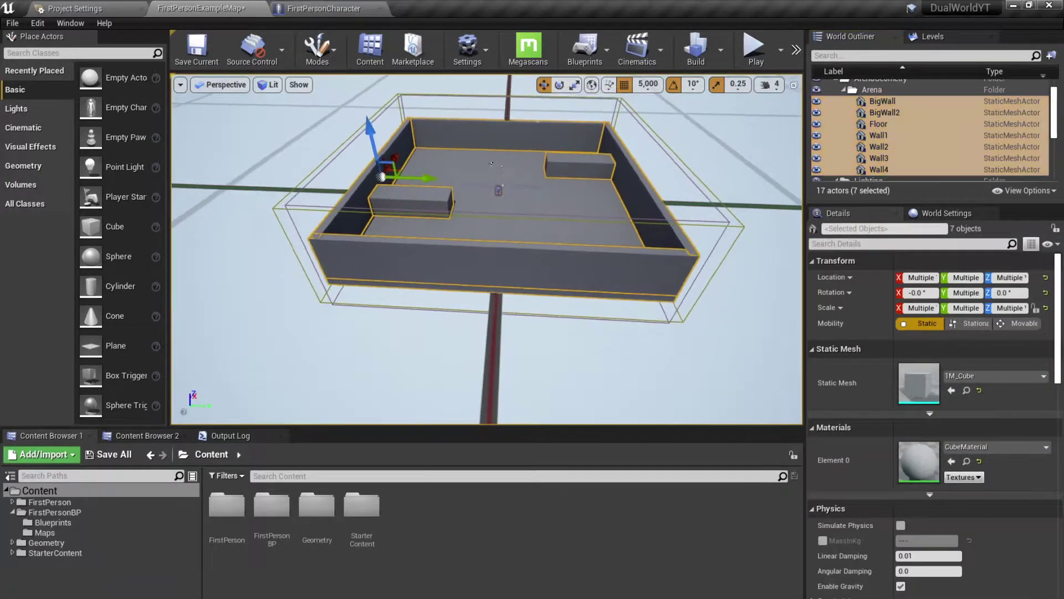
{"action": "scroll", "coordinate": [436, 154], "scroll_direction": "down", "scroll_amount": 5}
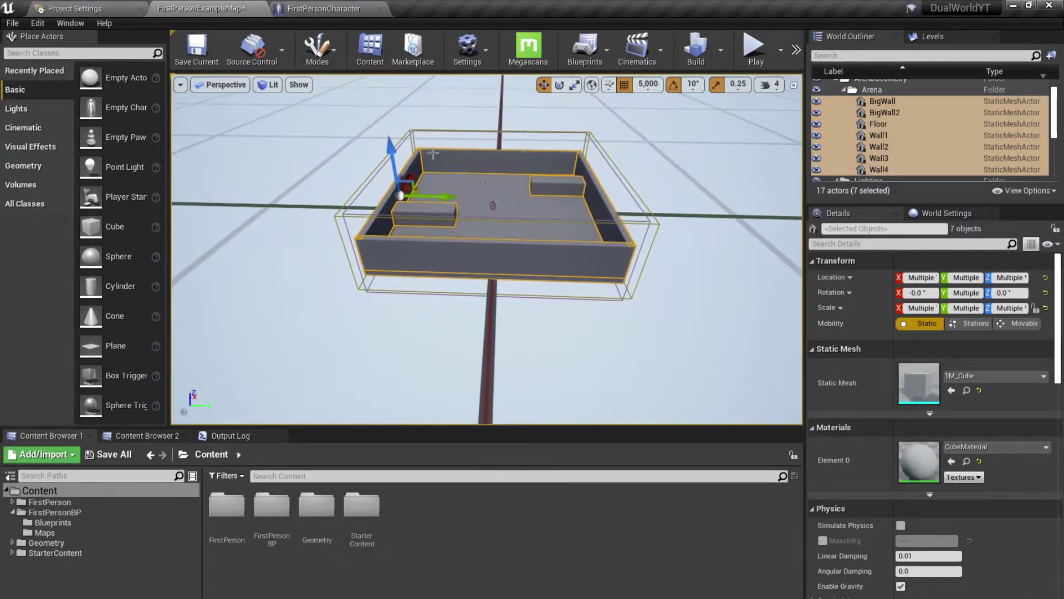
{"action": "left_click_drag", "start_coordinate": [393, 196], "coordinate": [424, 312], "text": "alt"}
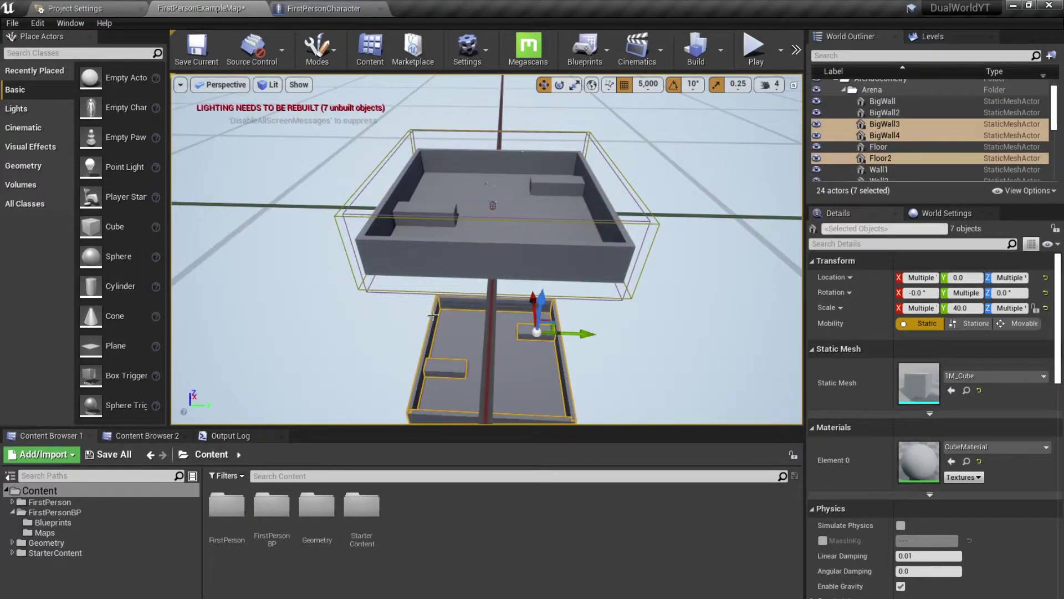
- Set the mobility of the level's Light Source to Movable
{"action": "left_click", "coordinate": [909, 146]}
{"action": "scroll", "coordinate": [912, 130], "scroll_direction": "up", "scroll_amount": 1}
{"action": "scroll", "coordinate": [912, 130], "scroll_direction": "down", "scroll_amount": 6}
{"action": "left_click", "coordinate": [884, 128]}
{"action": "left_click", "coordinate": [967, 391]}
{"action": "left_click", "coordinate": [1024, 391]}
{"action": "left_click_drag", "start_coordinate": [488, 333], "coordinate": [488, 288]}
{"action": "right_click_drag", "start_coordinate": [548, 336], "coordinate": [527, 403]}
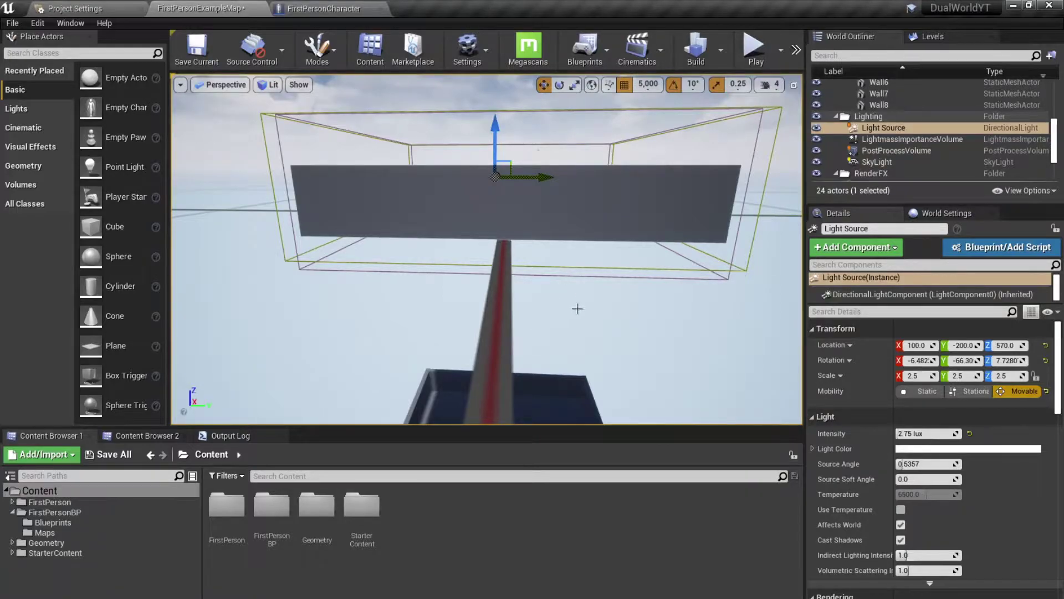
- Set the level's position grid snap to 10
{"action": "left_click", "coordinate": [647, 87]}
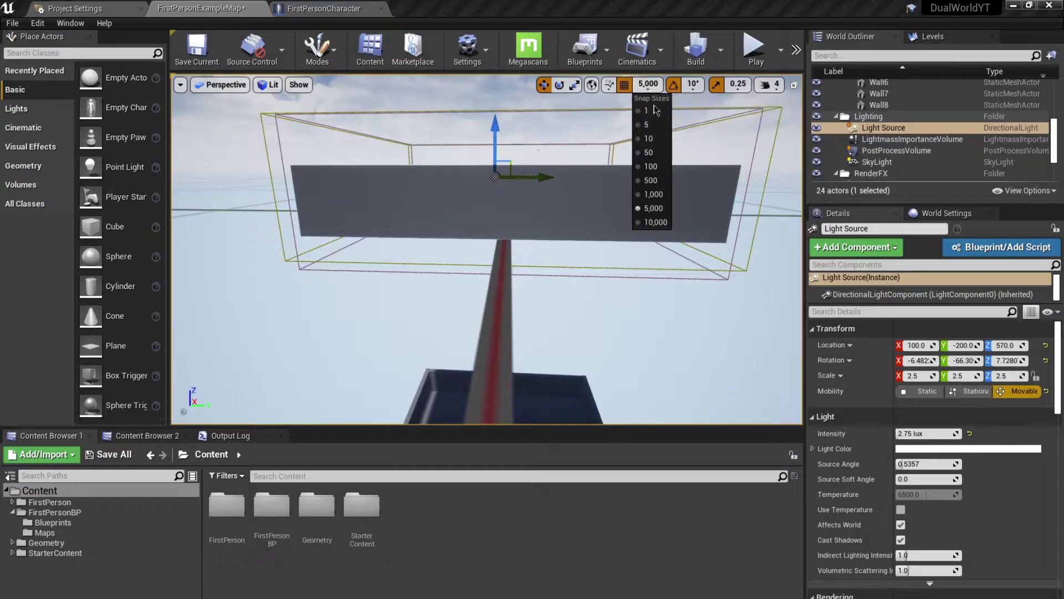
{"action": "left_click", "coordinate": [661, 140]}
{"action": "right_click_drag", "start_coordinate": [661, 140], "coordinate": [661, 177]}
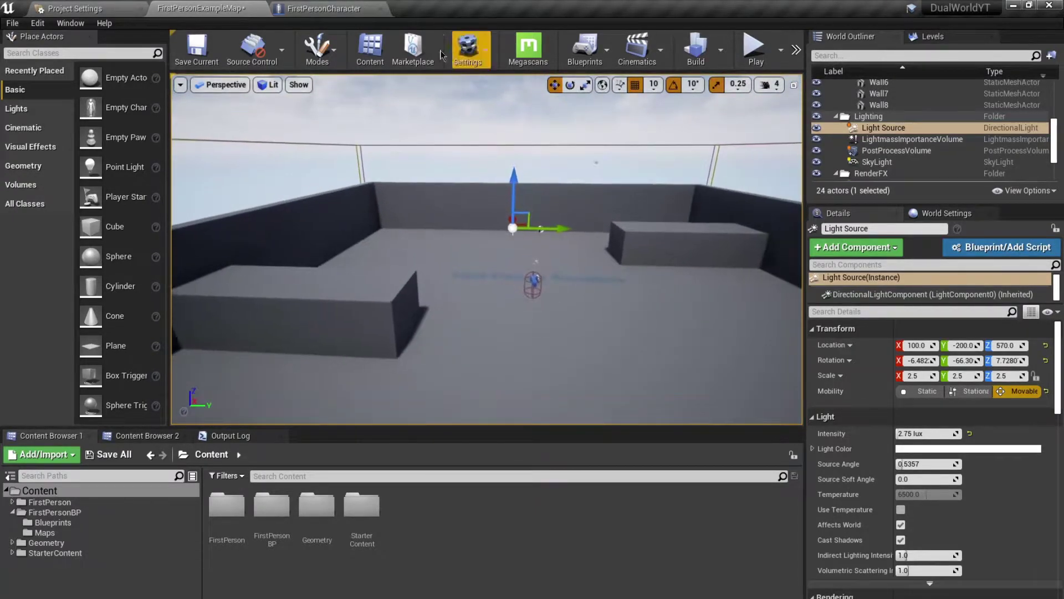
- Add a Scene Capture Component 2D to the FirstPersonCharacter blueprint
{"action": "left_click", "coordinate": [349, 9]}
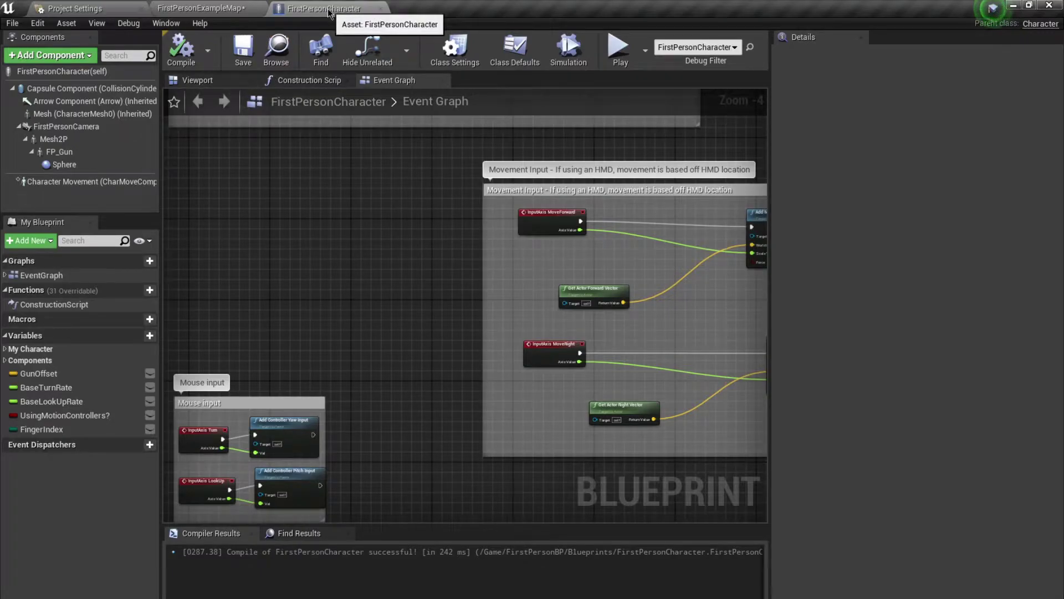
{"action": "left_click", "coordinate": [230, 83]}
{"action": "left_click_drag", "start_coordinate": [335, 166], "coordinate": [357, 199]}
{"action": "scroll", "coordinate": [415, 263], "scroll_direction": "up", "scroll_amount": 4}
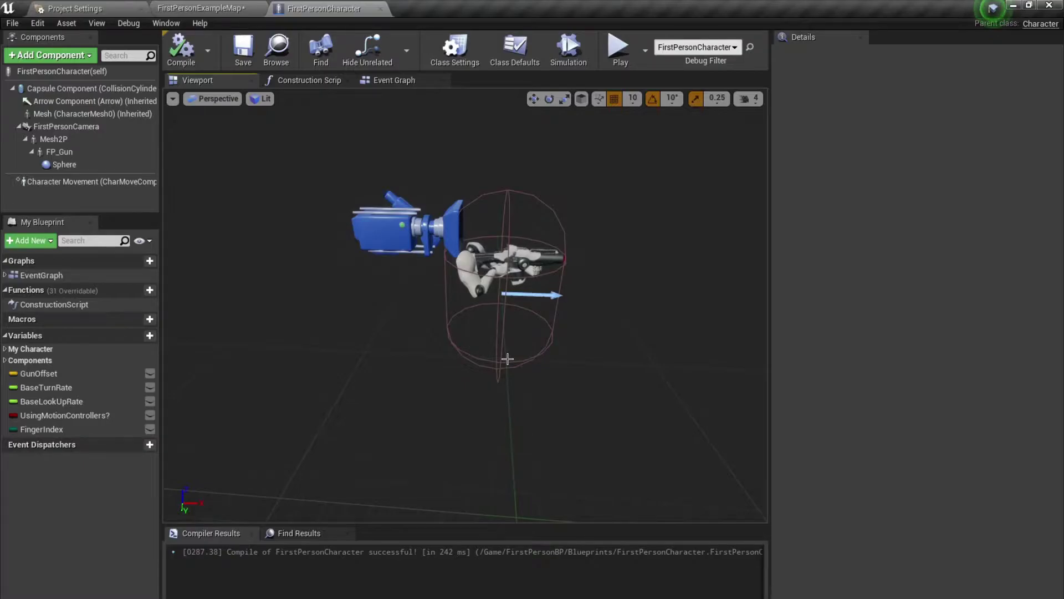
{"action": "left_click", "coordinate": [83, 56]}
{"action": "type", "text": "scene"}
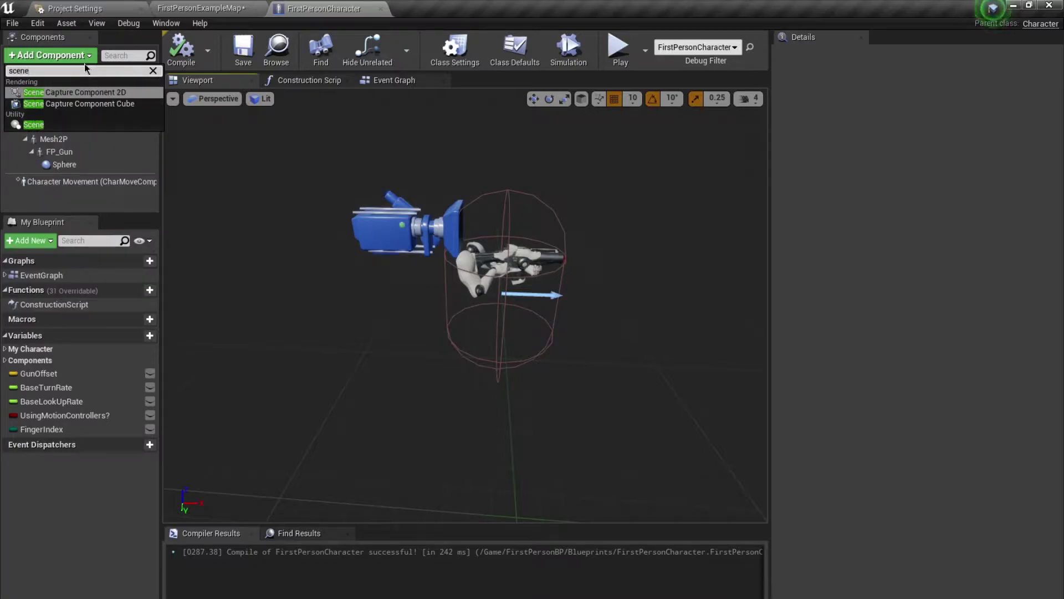
{"action": "left_click", "coordinate": [89, 92]}
{"action": "key", "text": "Return"}
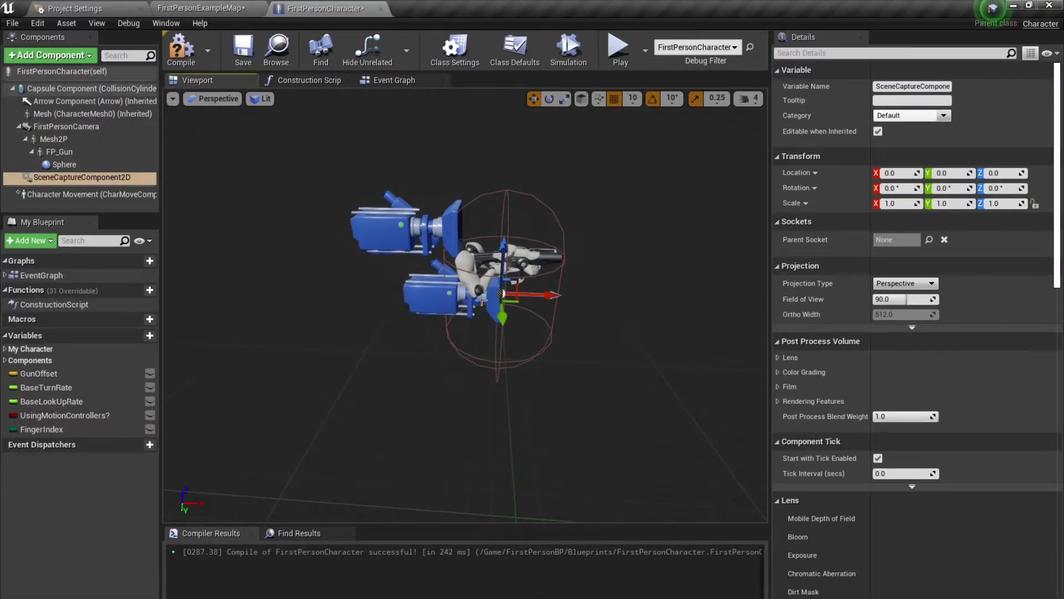
- Move the scene capture component back to X -50 and bring its Texture Target setting into view
{"action": "left_click_drag", "start_coordinate": [546, 295], "coordinate": [493, 317]}
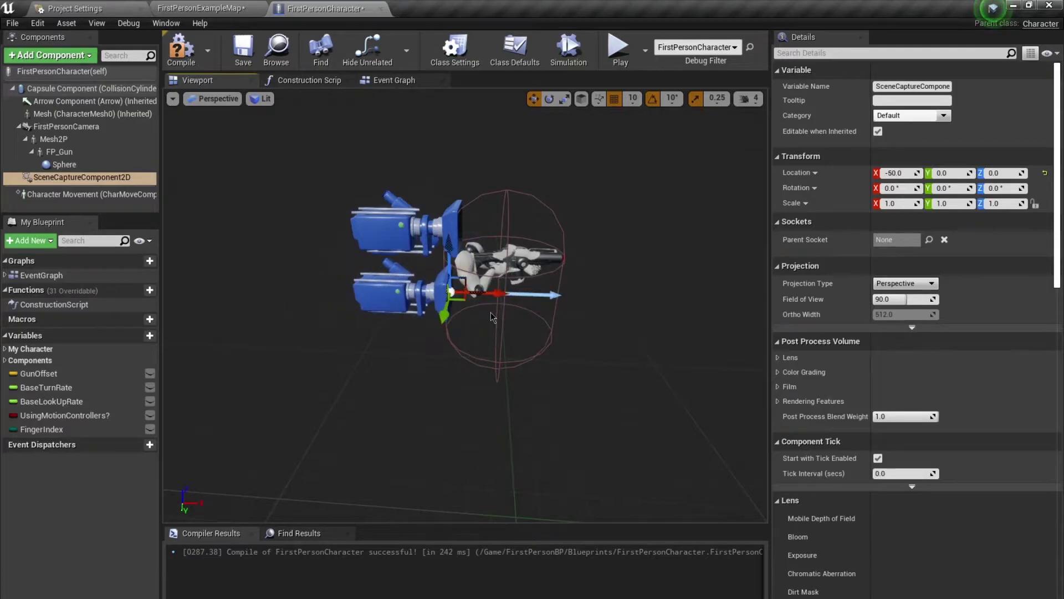
{"action": "scroll", "coordinate": [858, 345], "scroll_direction": "down", "scroll_amount": 8}
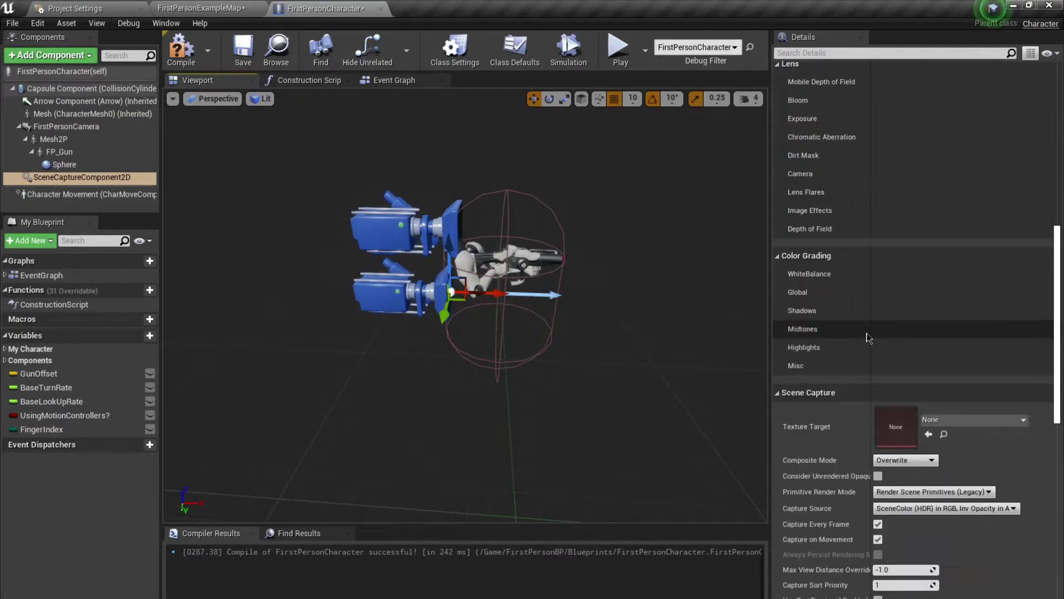
{"action": "scroll", "coordinate": [793, 399], "scroll_direction": "down", "scroll_amount": 3}
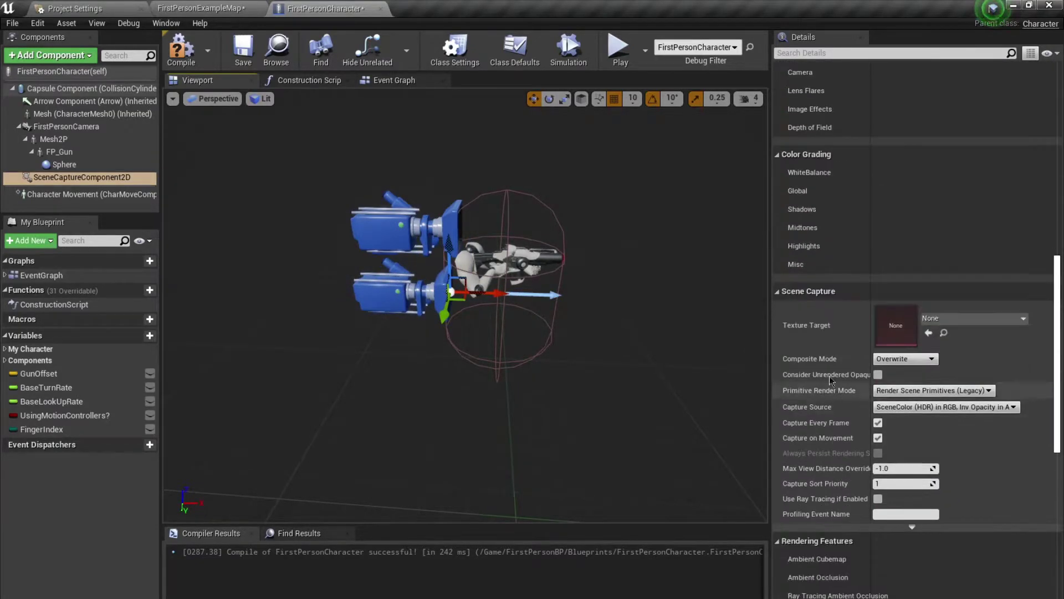
- Create a folder named DualWorld in the level project's Content folder
{"action": "left_click", "coordinate": [224, 6]}
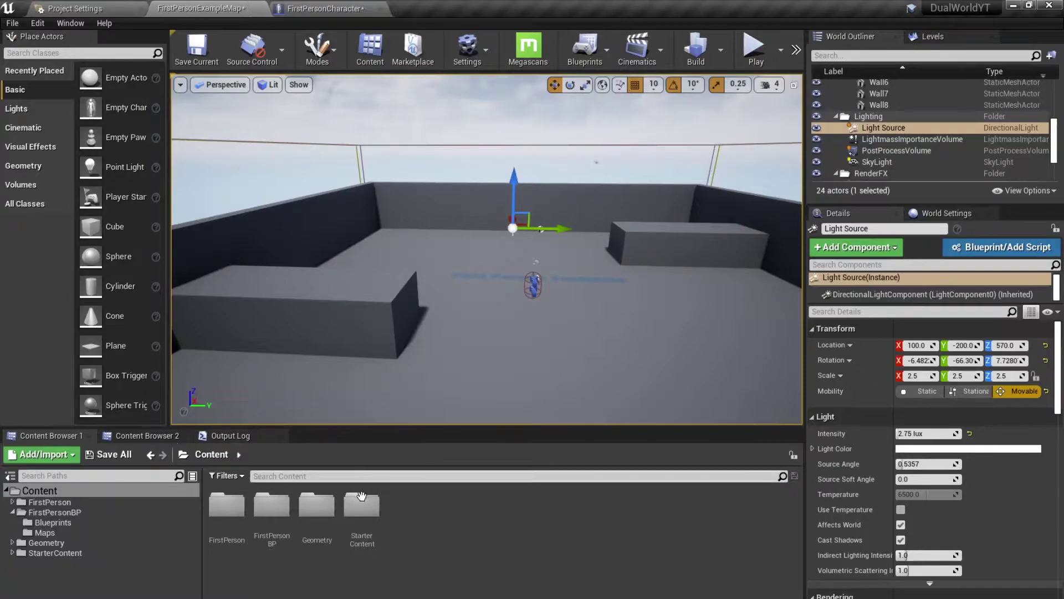
{"action": "right_click", "coordinate": [464, 524]}
{"action": "left_click", "coordinate": [532, 149]}
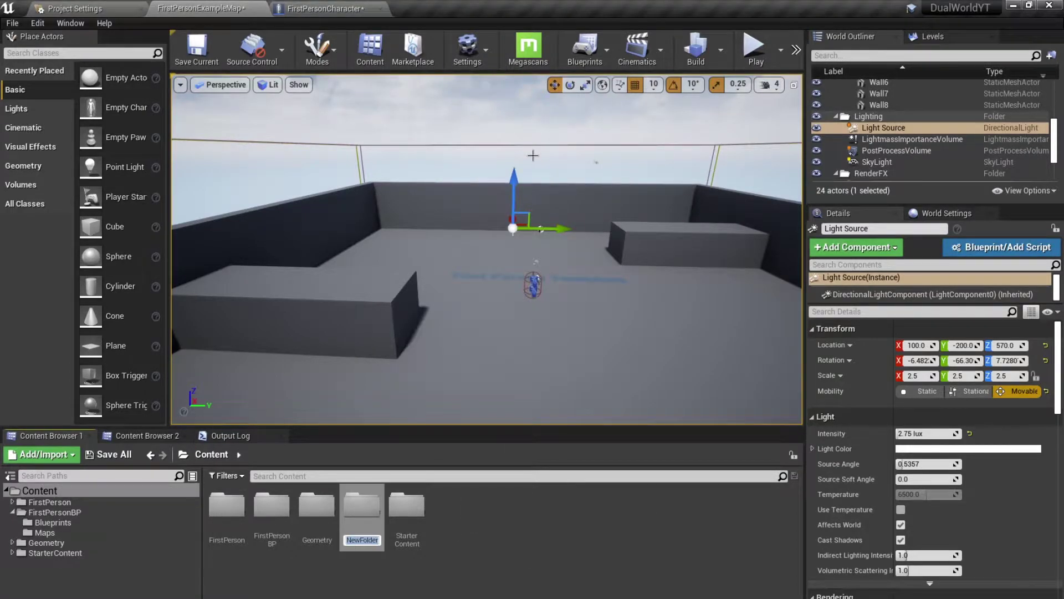
{"action": "type", "text": "DualWorld"}
{"action": "key", "text": "Return"}
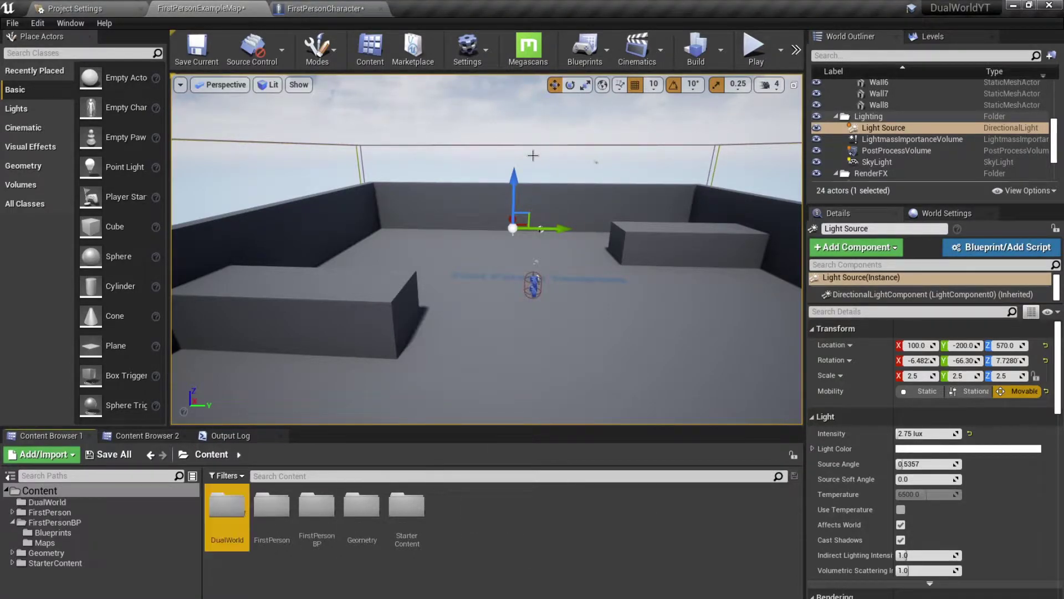
- Create a Render Target named RT_DualView inside the DualWorld folder
{"action": "double_click", "coordinate": [217, 512]}
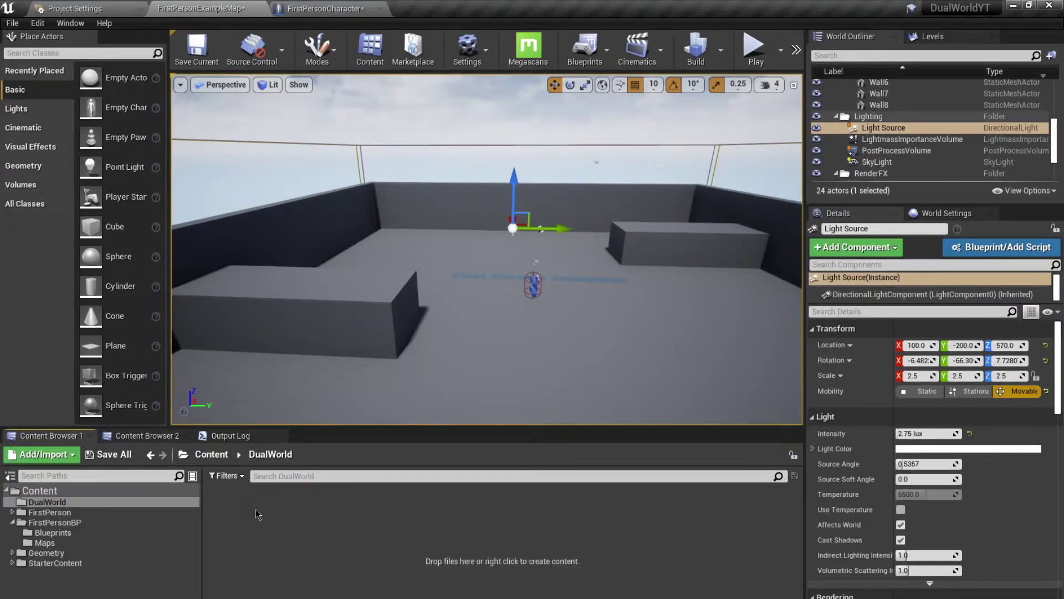
{"action": "right_click", "coordinate": [258, 513]}
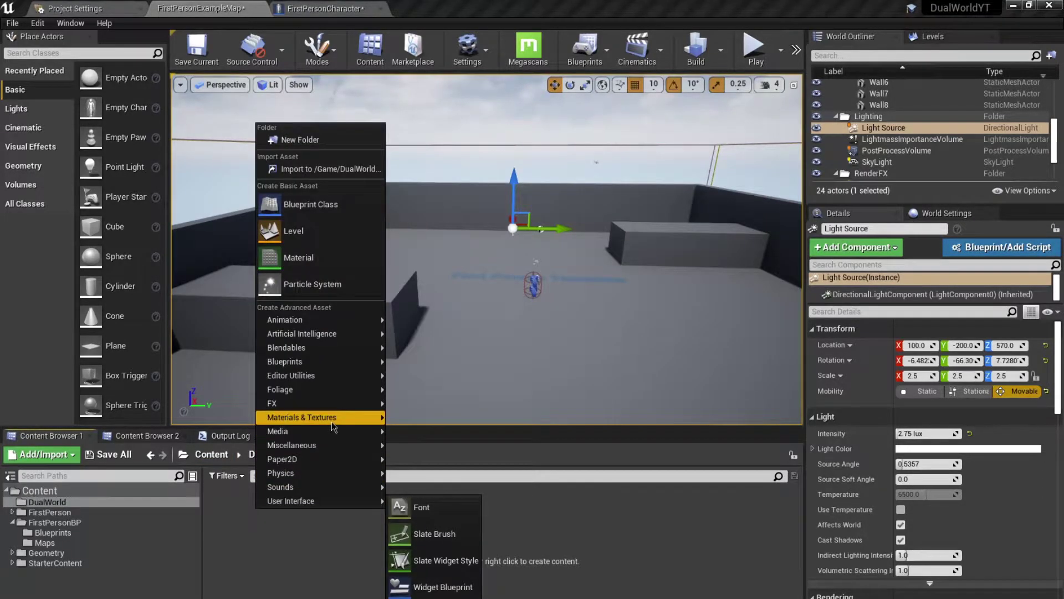
{"action": "mouse_move", "coordinate": [359, 425]}
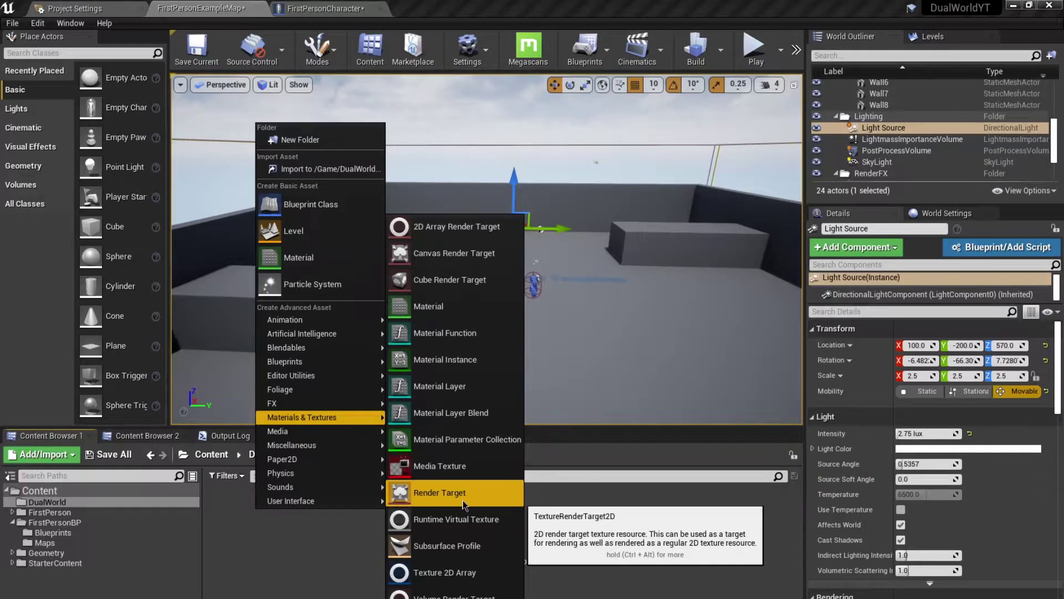
{"action": "left_click", "coordinate": [440, 493]}
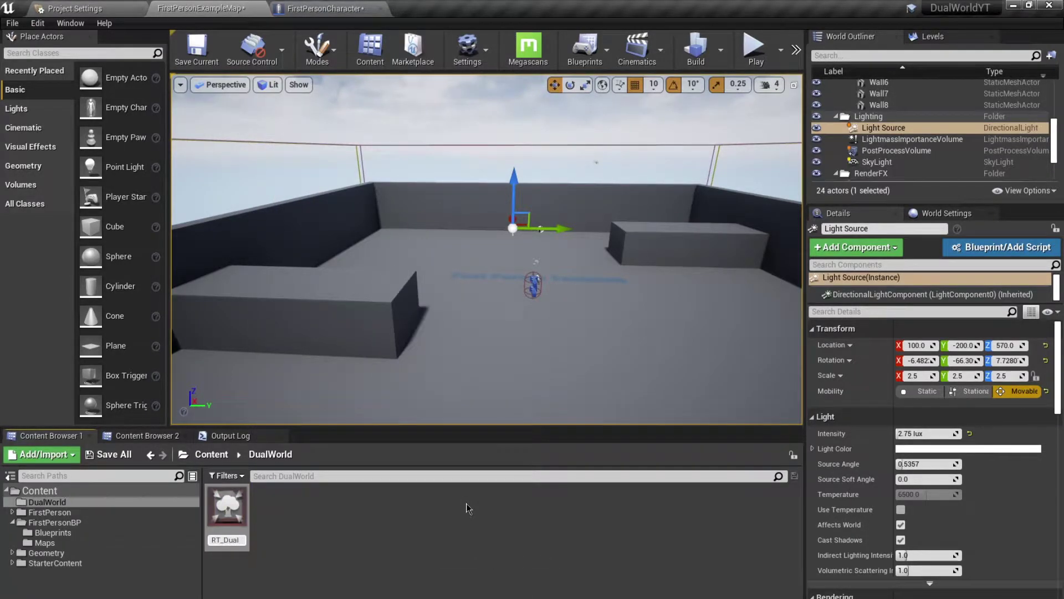
{"action": "key", "text": "Return"}
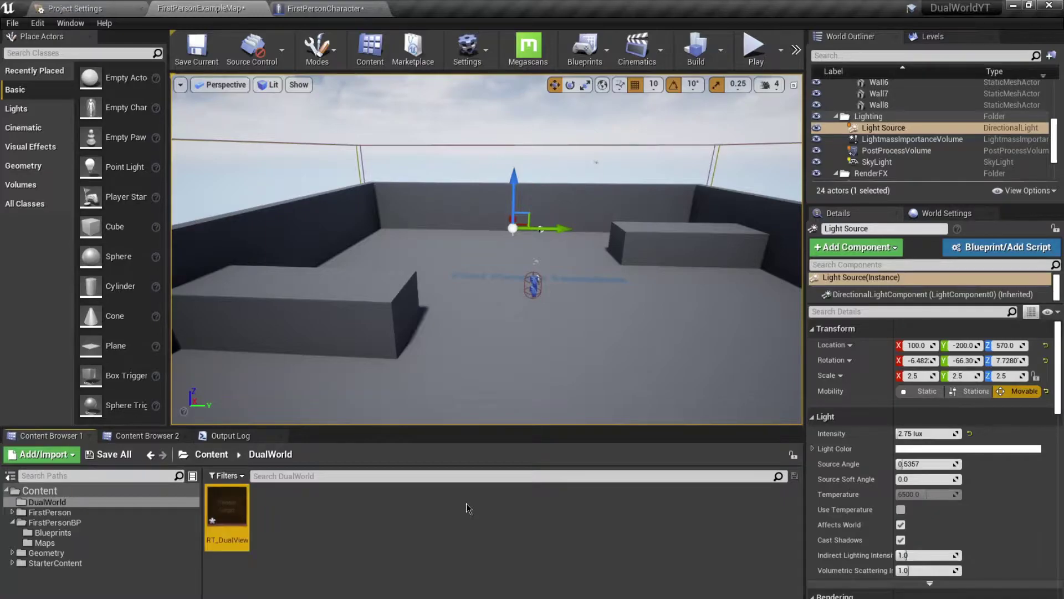
- Assign RT_DualView as the scene capture component's texture target and save all modified assets
{"action": "left_click", "coordinate": [327, 8]}
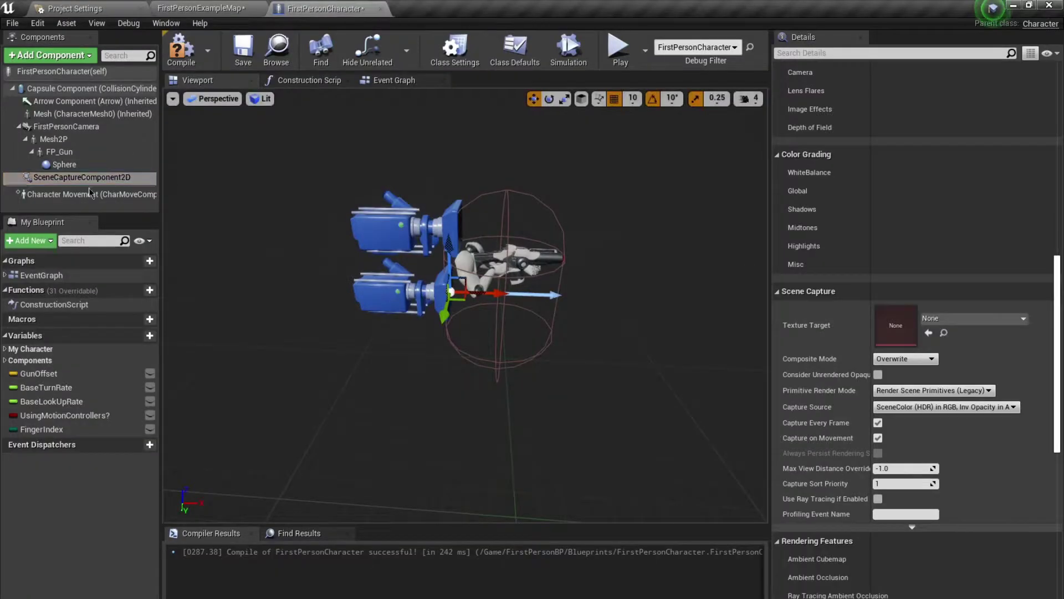
{"action": "left_click", "coordinate": [929, 331]}
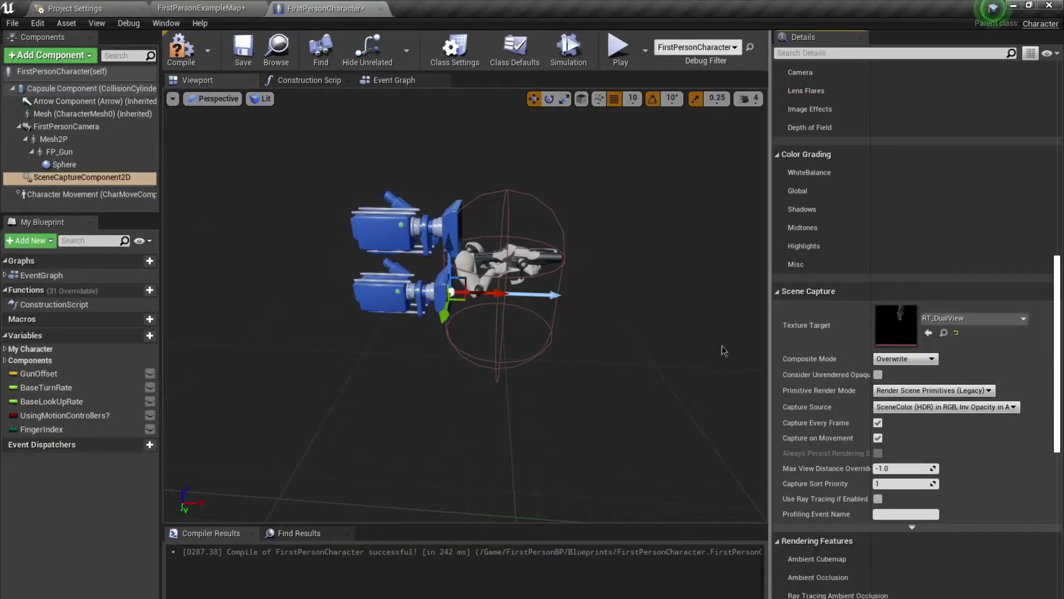
{"action": "left_click", "coordinate": [214, 6]}
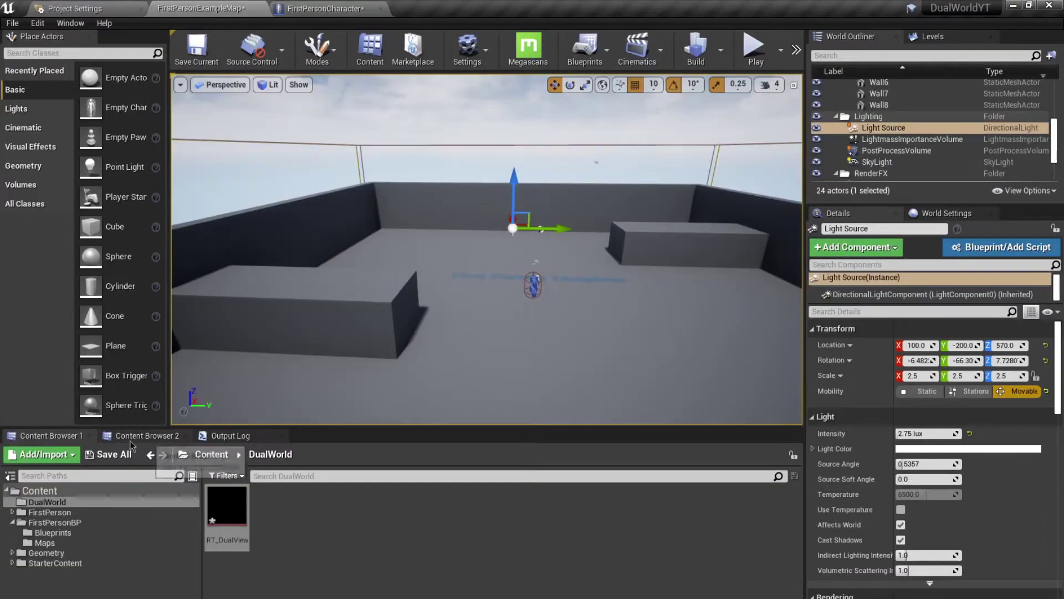
{"action": "left_click", "coordinate": [108, 455]}
{"action": "left_click", "coordinate": [645, 442]}
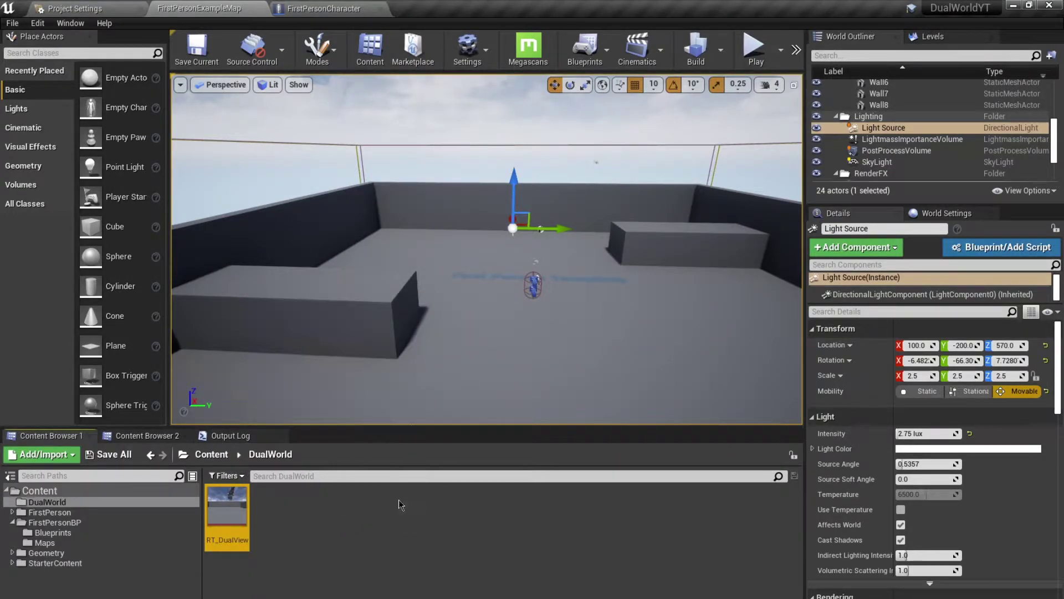
- Add a Plane component under FirstPersonCamera in the character blueprint and name it DualViewPlane
{"action": "left_click", "coordinate": [350, 8]}
{"action": "right_click_drag", "start_coordinate": [342, 233], "coordinate": [488, 256]}
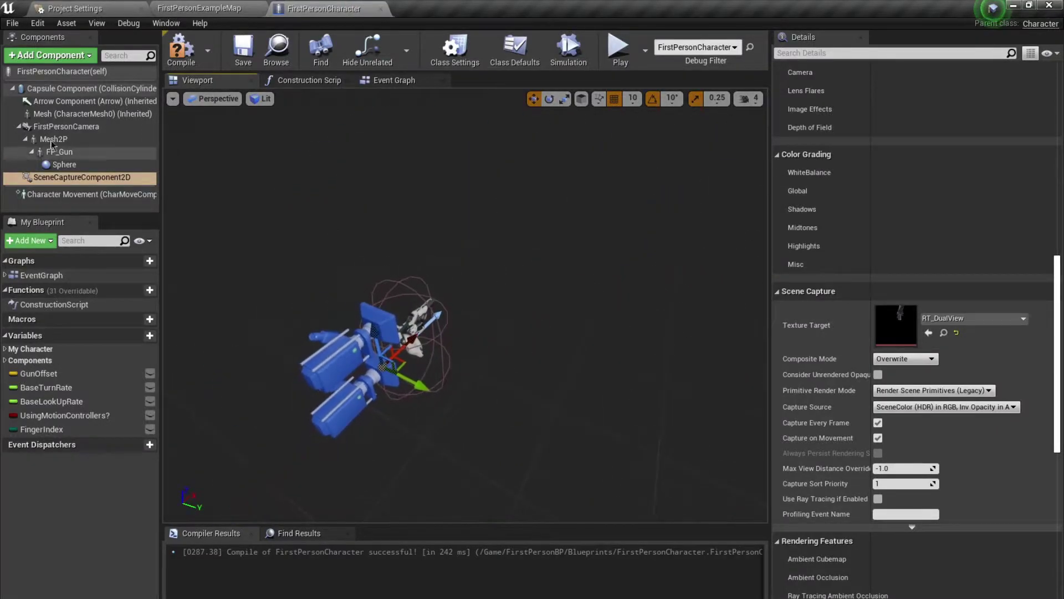
{"action": "left_click", "coordinate": [66, 126]}
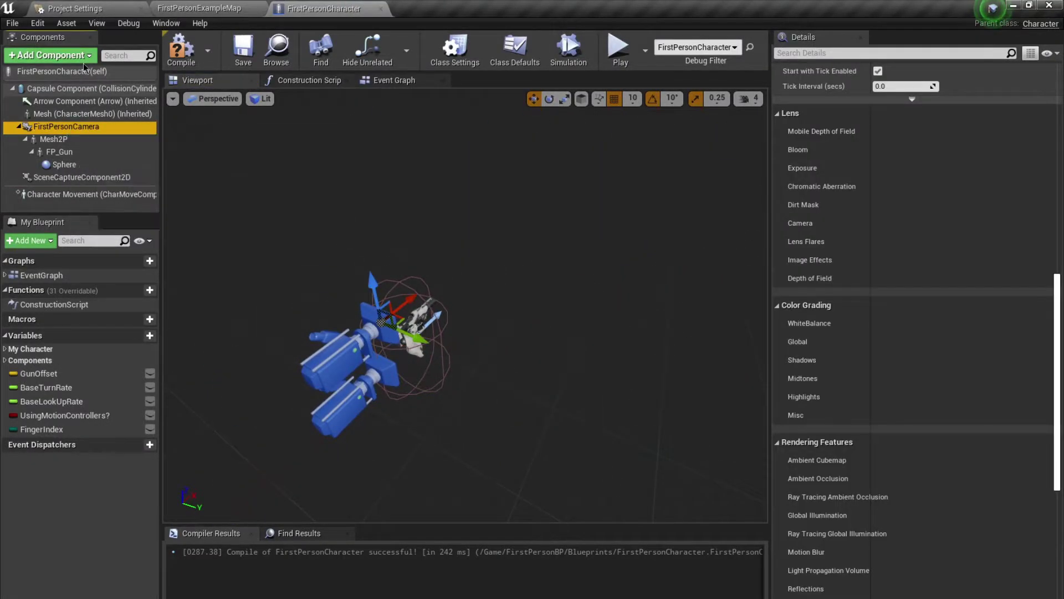
{"action": "left_click", "coordinate": [92, 58]}
{"action": "type", "text": "plane"}
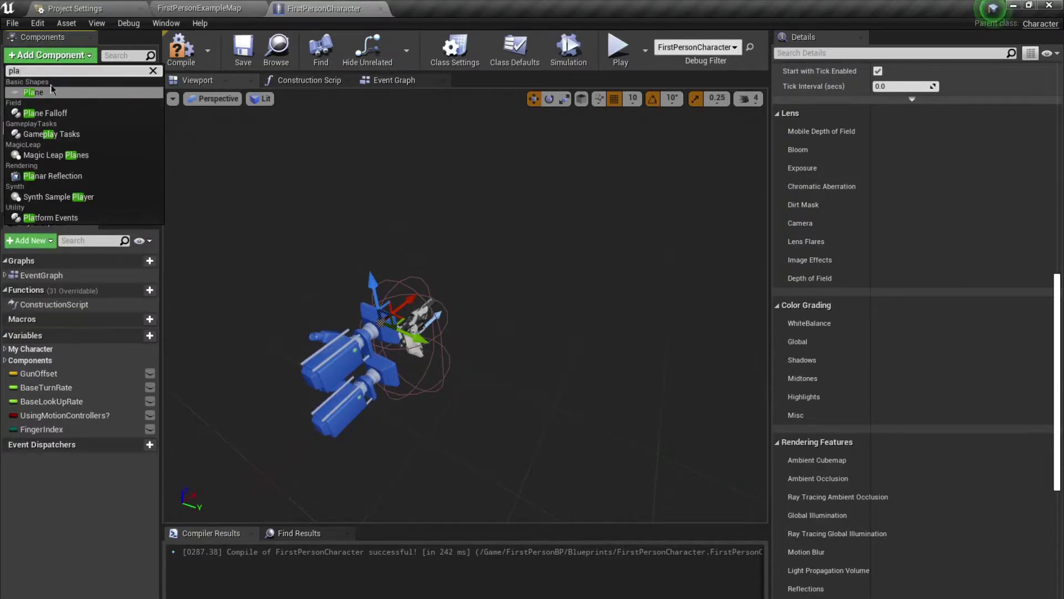
{"action": "left_click", "coordinate": [124, 94]}
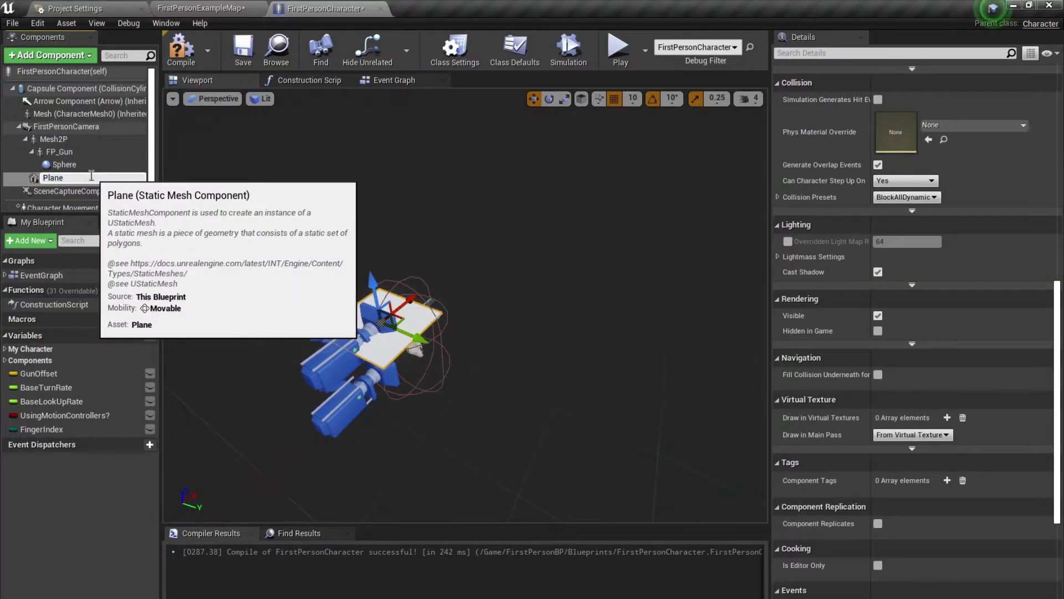
{"action": "left_click", "coordinate": [97, 152]}
{"action": "left_click", "coordinate": [98, 175]}
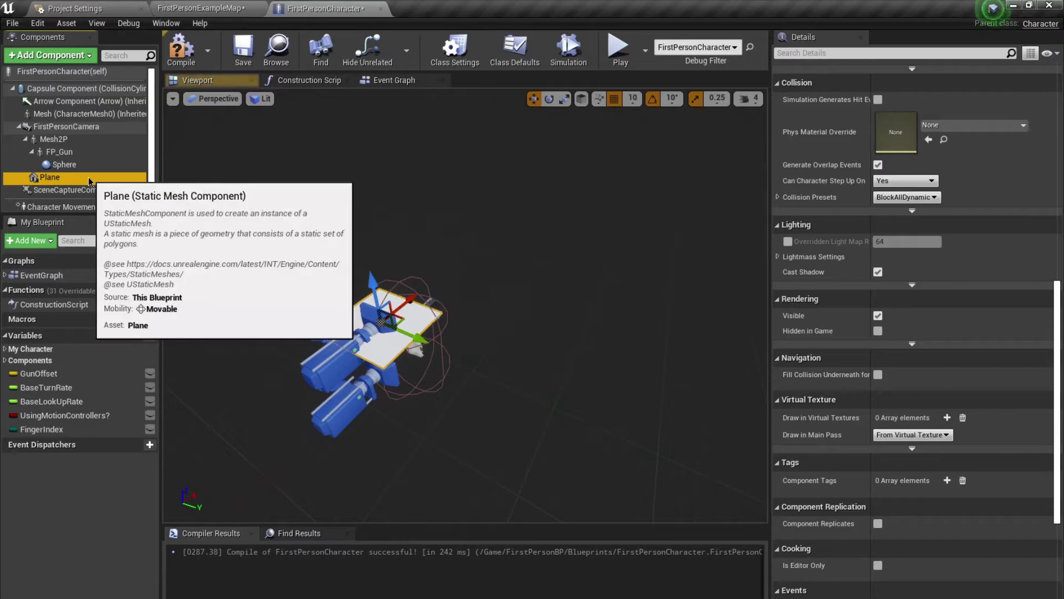
{"action": "left_click", "coordinate": [90, 179]}
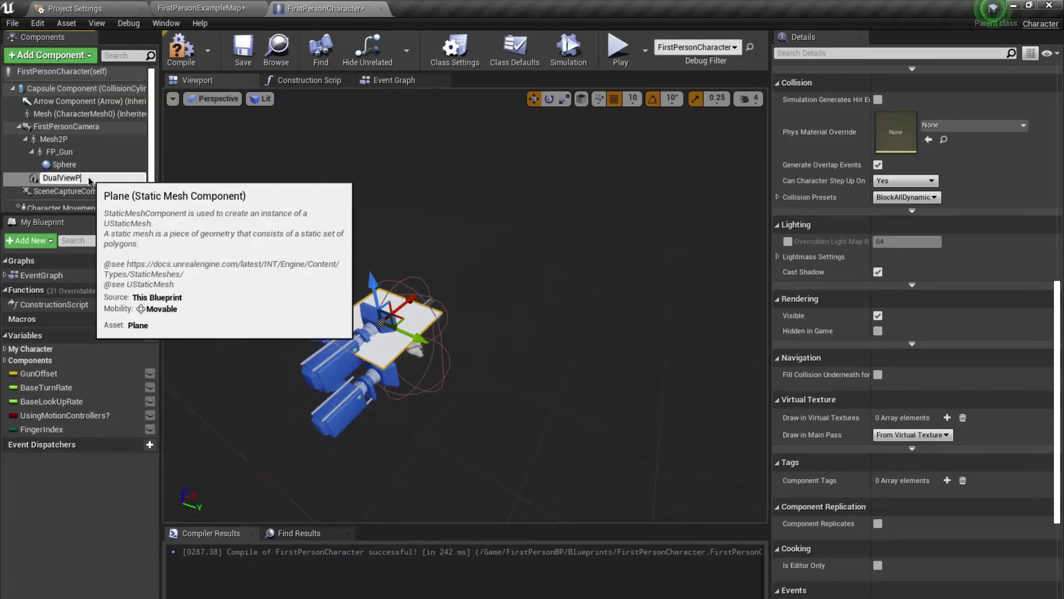
{"action": "key", "text": "Return"}
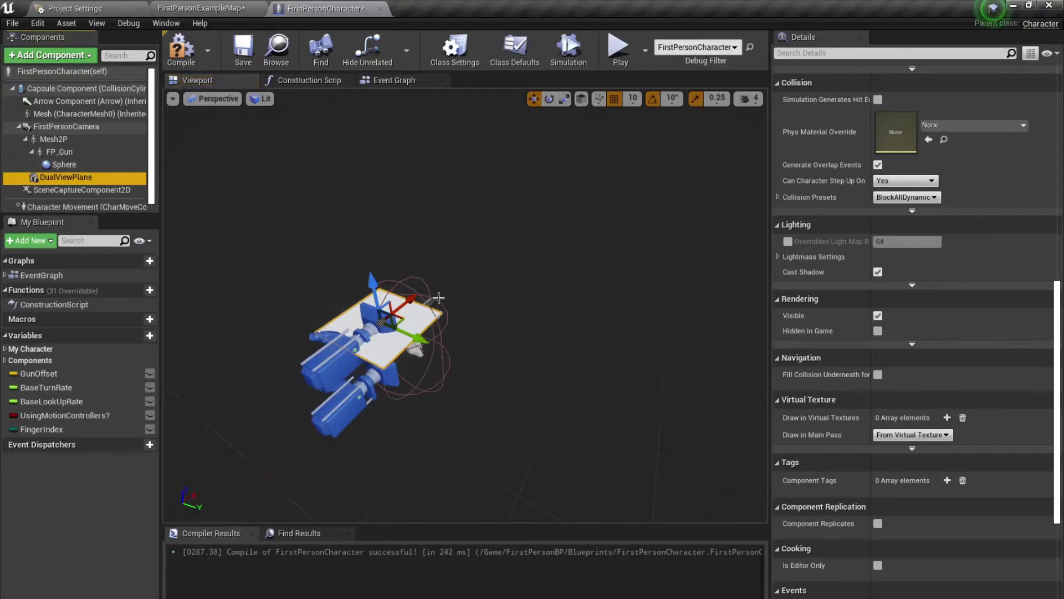
- Rotate DualViewPlane 90° so it stands upright facing the camera, and move it forward to X 40
{"action": "right_click_drag", "start_coordinate": [521, 289], "coordinate": [495, 290]}
{"action": "key", "text": "e"}
{"action": "left_click_drag", "start_coordinate": [424, 317], "coordinate": [451, 289]}
{"action": "key", "text": "w"}
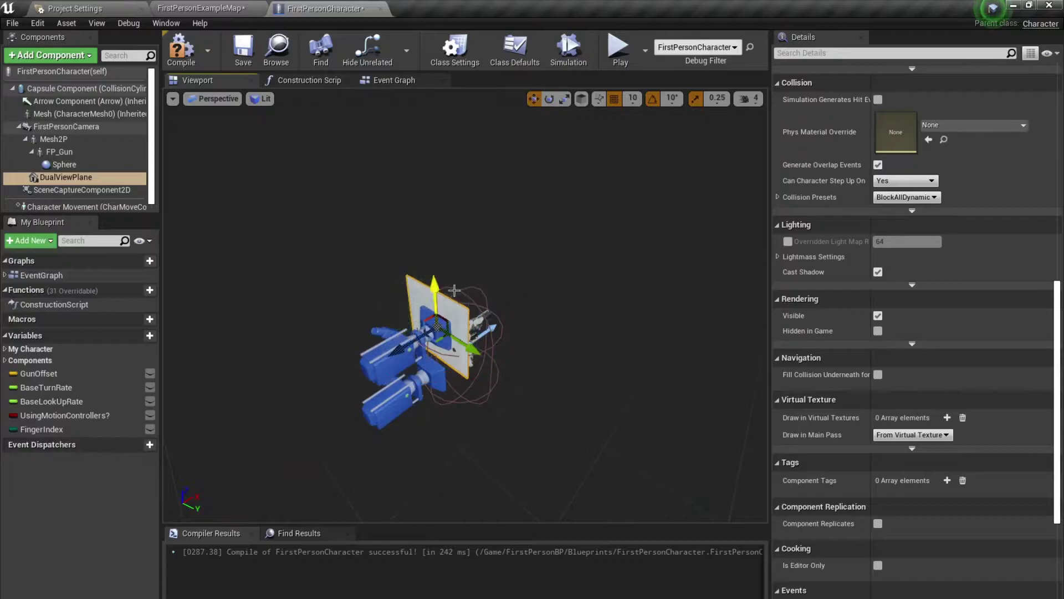
{"action": "left_click_drag", "start_coordinate": [399, 351], "coordinate": [422, 337]}
- Scale DualViewPlane uniformly to 0.25
{"action": "scroll", "coordinate": [879, 258], "scroll_direction": "up", "scroll_amount": 10}
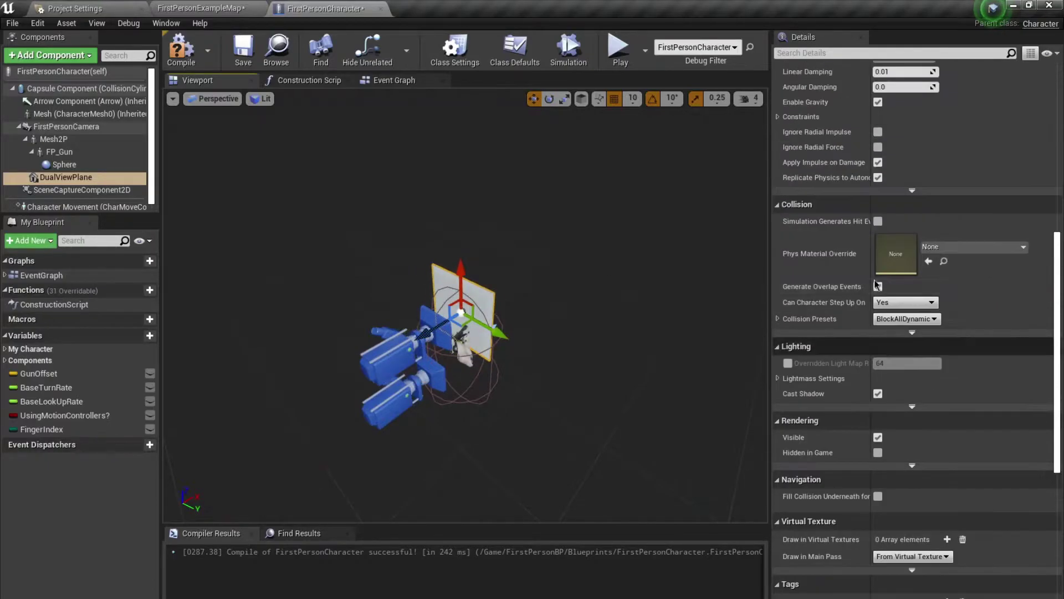
{"action": "scroll", "coordinate": [878, 258], "scroll_direction": "up", "scroll_amount": 5}
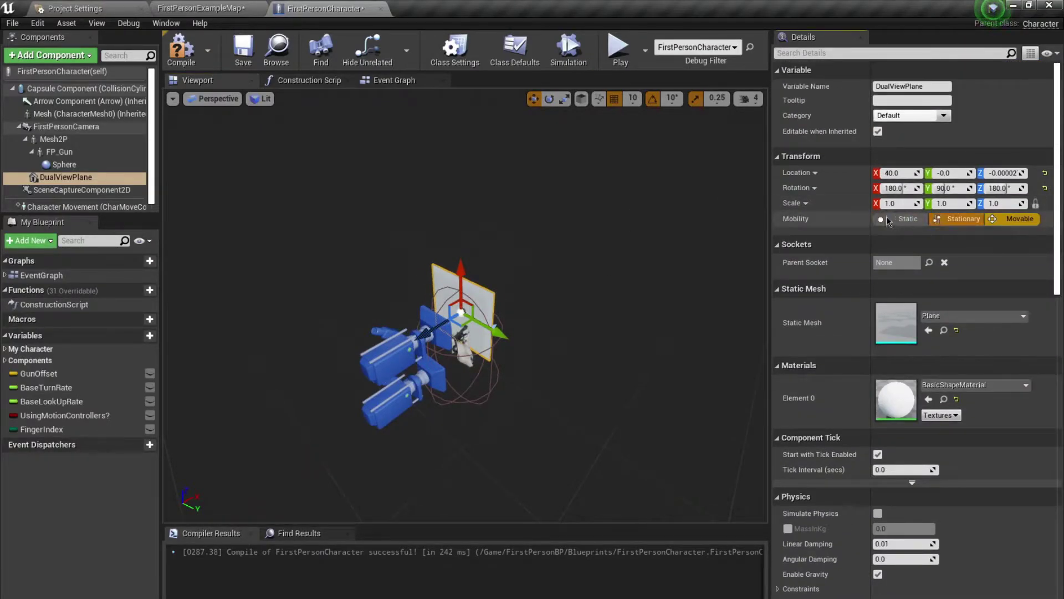
{"action": "left_click", "coordinate": [899, 203]}
{"action": "type", "text": "0.25"}
{"action": "key", "text": "Return"}
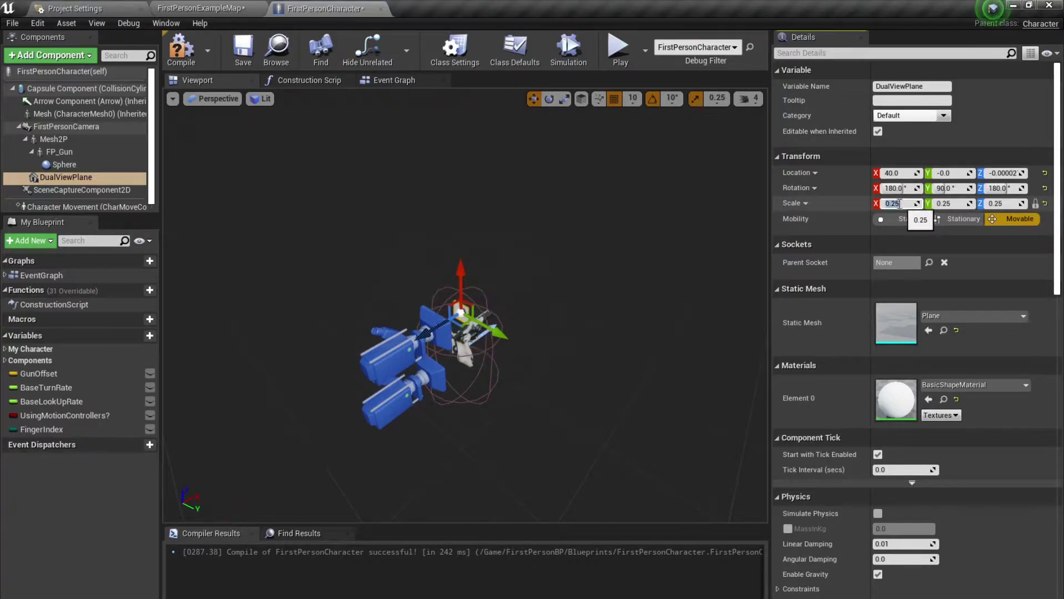
- Select FirstPersonCharacter in the level to preview its camera, and undock its blueprint editor into a floating window
{"action": "left_click", "coordinate": [211, 7]}
{"action": "key", "text": "w"}
{"action": "mouse_move", "coordinate": [398, 220]}
{"action": "right_mouse_down"}
{"action": "mouse_move", "coordinate": [445, 242]}
{"action": "mouse_move", "coordinate": [377, 220]}
{"action": "right_mouse_up"}
{"action": "left_click", "coordinate": [398, 220]}
{"action": "key", "text": "w"}
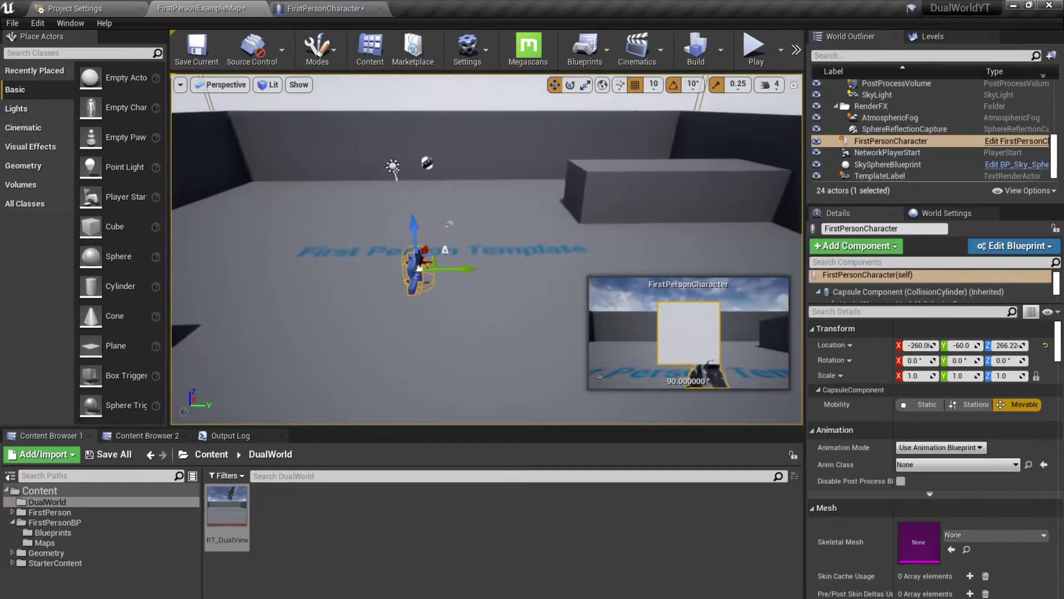
{"action": "left_click_drag", "start_coordinate": [346, 8], "coordinate": [160, 259]}
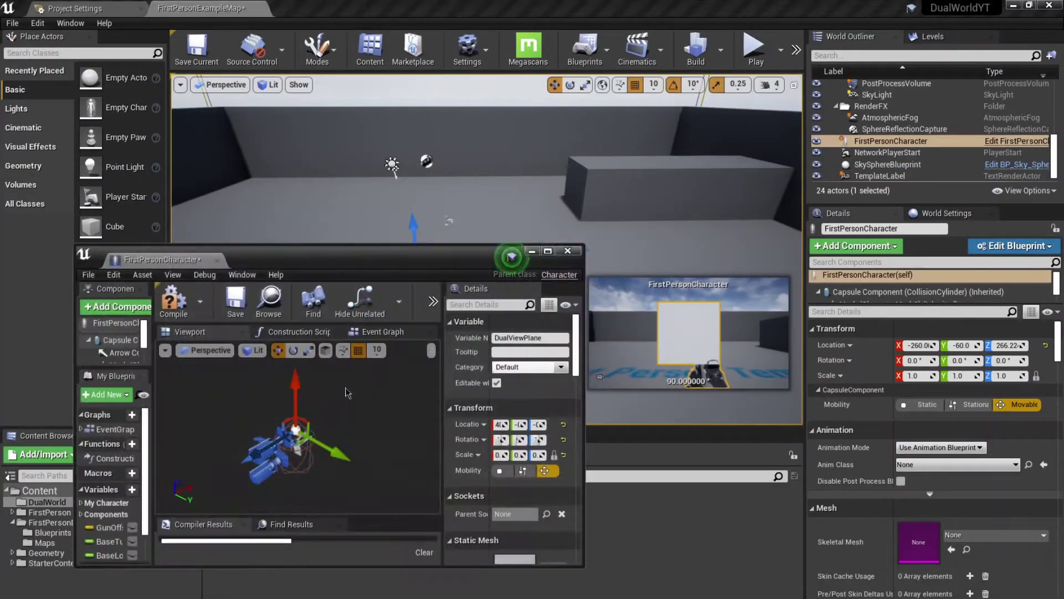
- Move DualViewPlane sideways to Y -20, rotate it at an angle toward the camera, and dock the blueprint editor back into the main window
{"action": "left_click_drag", "start_coordinate": [335, 451], "coordinate": [297, 477]}
{"action": "key", "text": "e"}
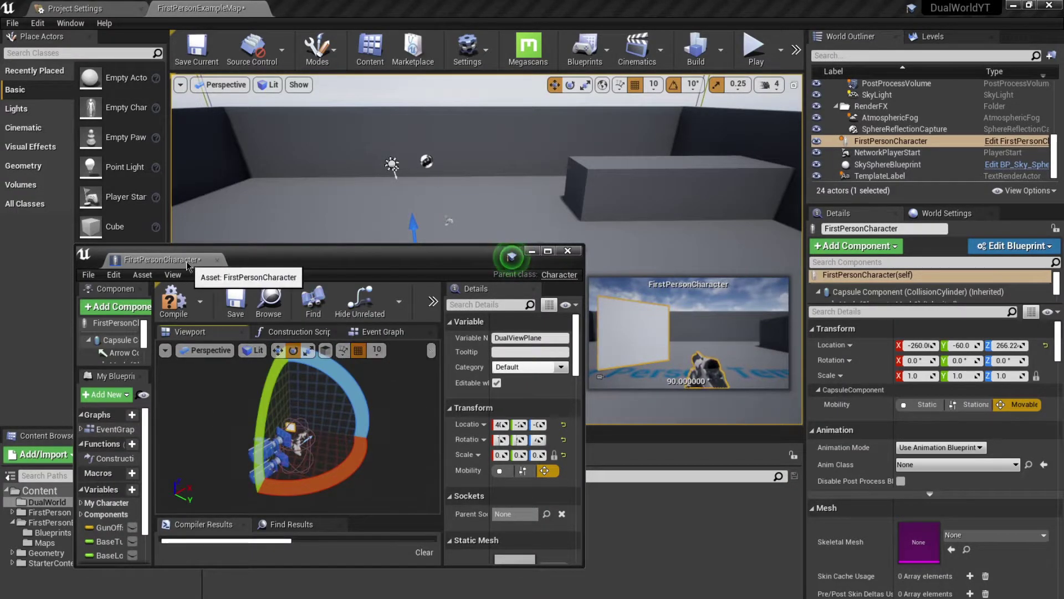
{"action": "left_click_drag", "start_coordinate": [187, 260], "coordinate": [349, 6]}
{"action": "scroll", "coordinate": [415, 294], "scroll_direction": "up", "scroll_amount": 6}
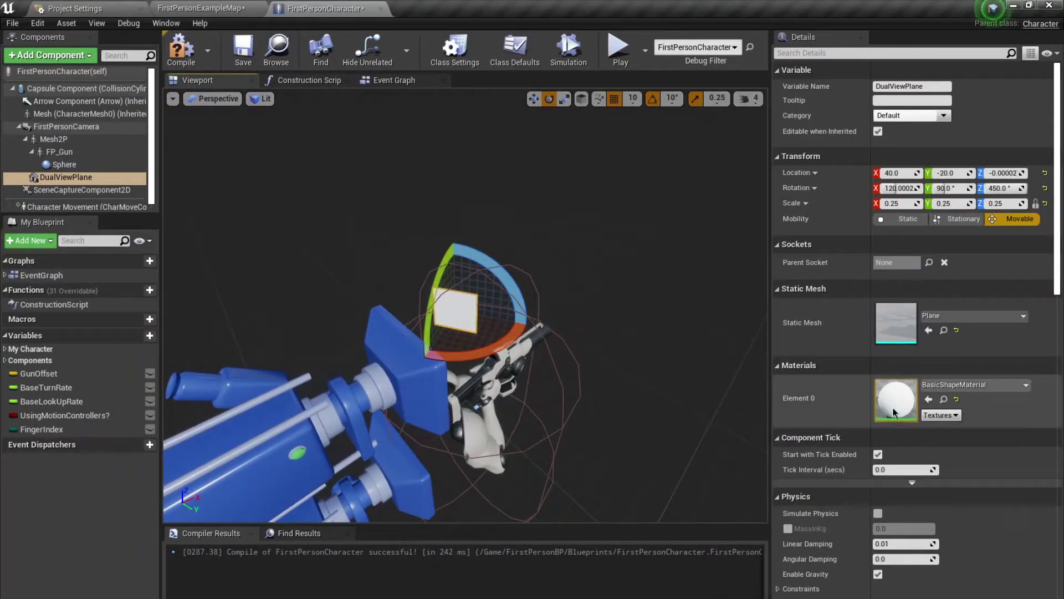
- Create a new material named M_DualView in the DualWorld folder and open it for editing
{"action": "left_click", "coordinate": [243, 7]}
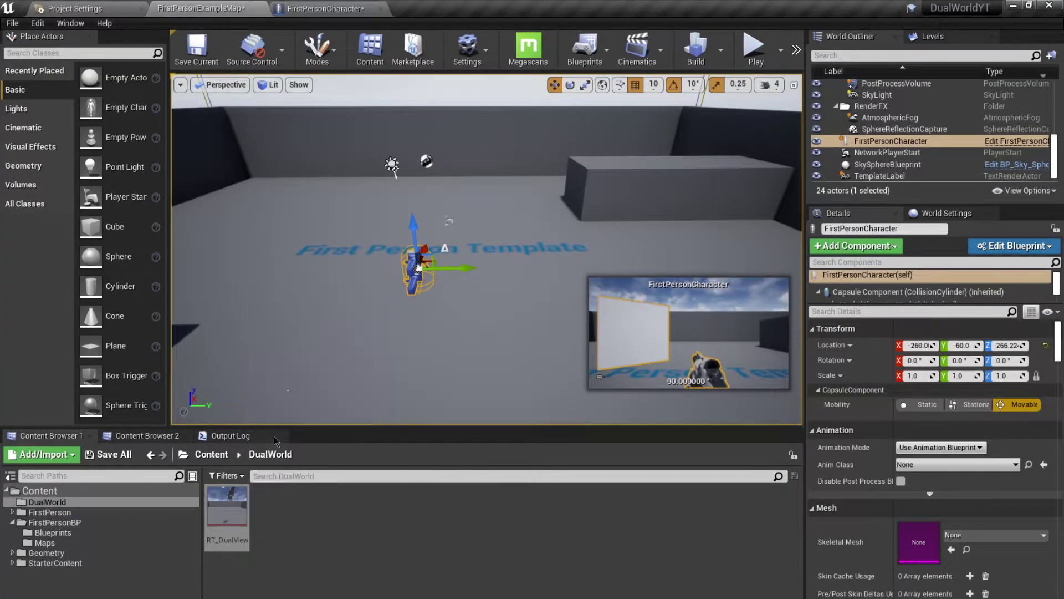
{"action": "right_click", "coordinate": [299, 517]}
{"action": "mouse_move", "coordinate": [360, 420]}
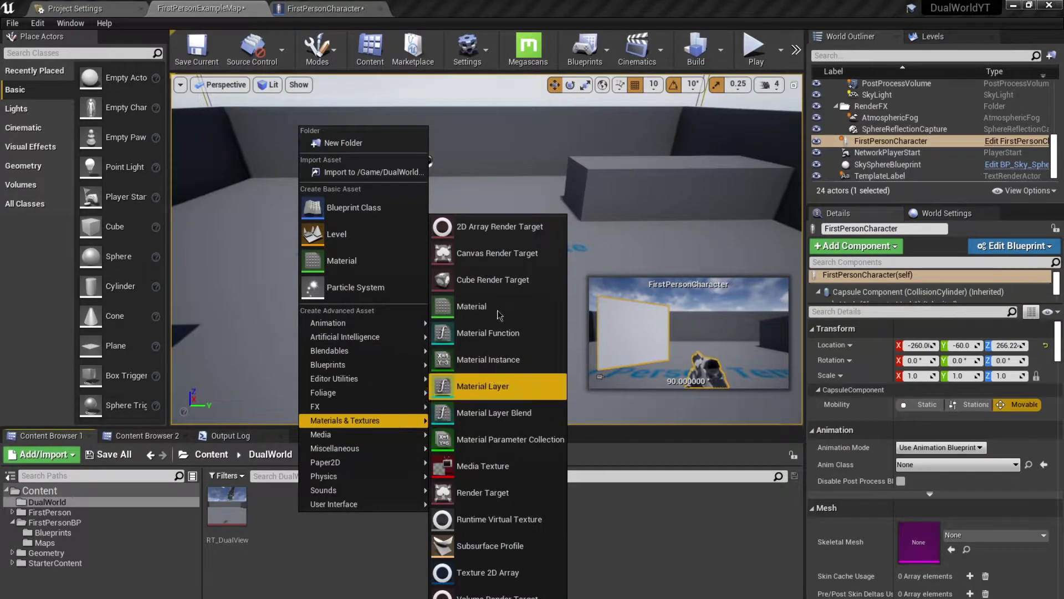
{"action": "left_click", "coordinate": [343, 270]}
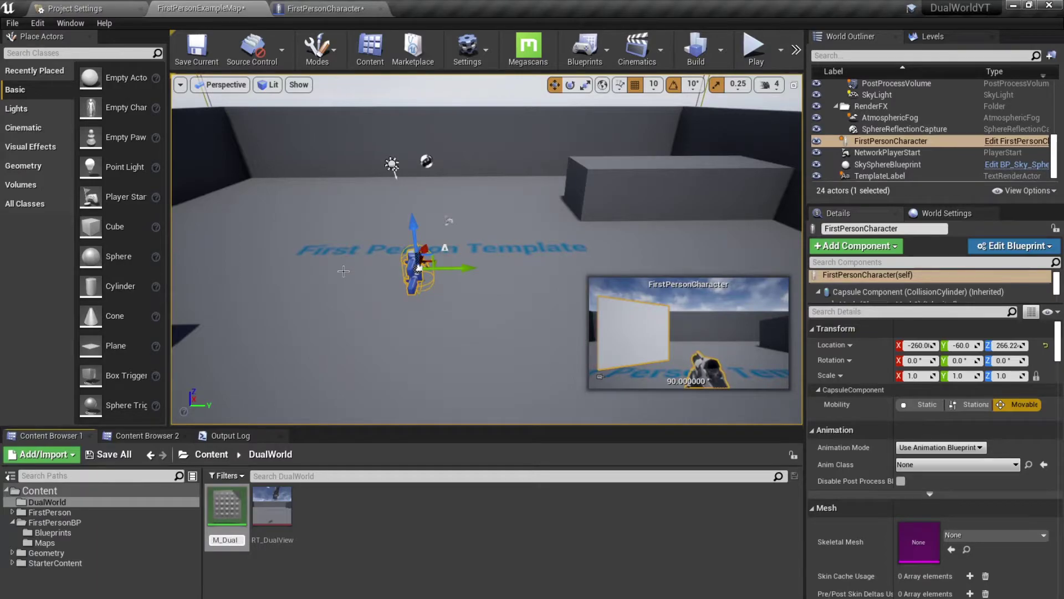
{"action": "type", "text": "M_DualView"}
{"action": "key", "text": "Return"}
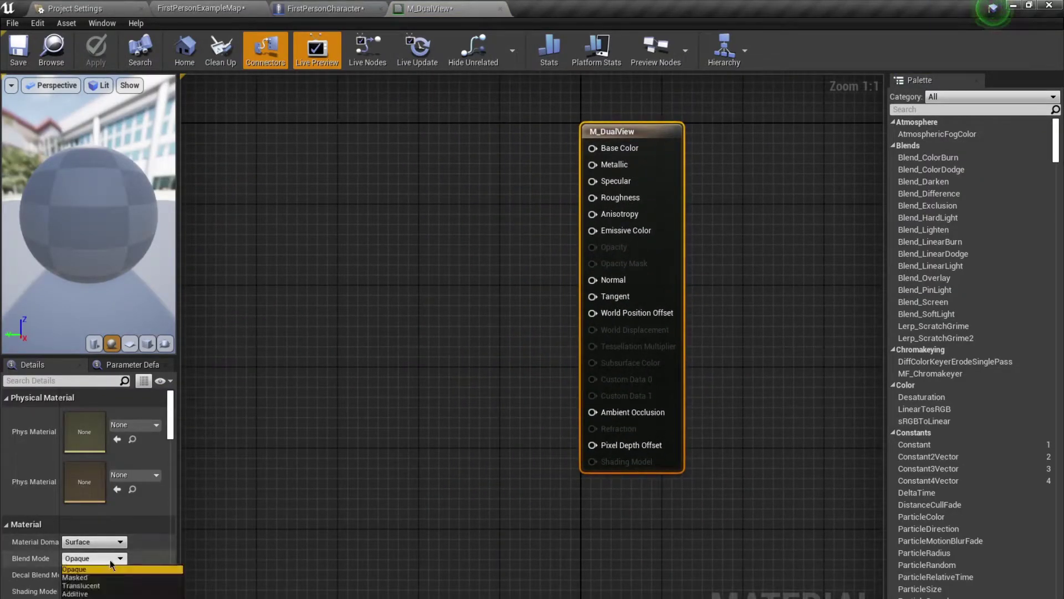
- Set the M_DualView material's shading model to Unlit
{"action": "left_click", "coordinate": [106, 543]}
{"action": "left_click", "coordinate": [144, 545]}
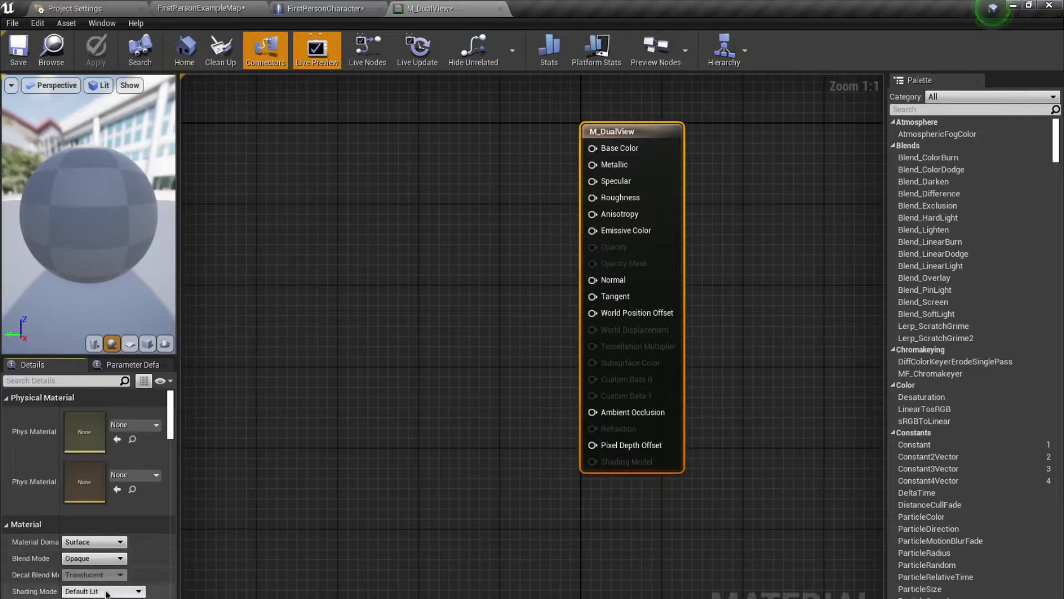
{"action": "left_click", "coordinate": [102, 591]}
{"action": "left_click", "coordinate": [78, 480]}
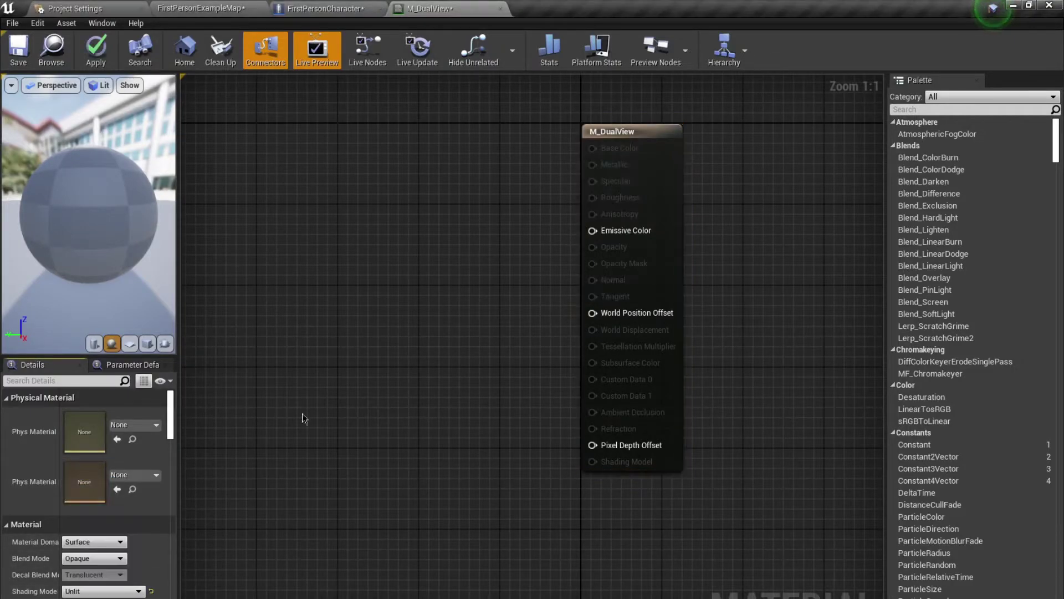
- Add RT_DualView to the material graph as a texture sample, connect its RGB output to Emissive Color, then save and close the material
{"action": "left_click", "coordinate": [209, 6]}
{"action": "left_click_drag", "start_coordinate": [272, 510], "coordinate": [354, 186]}
{"action": "left_click_drag", "start_coordinate": [433, 200], "coordinate": [593, 230]}
{"action": "left_click_drag", "start_coordinate": [354, 191], "coordinate": [436, 221]}
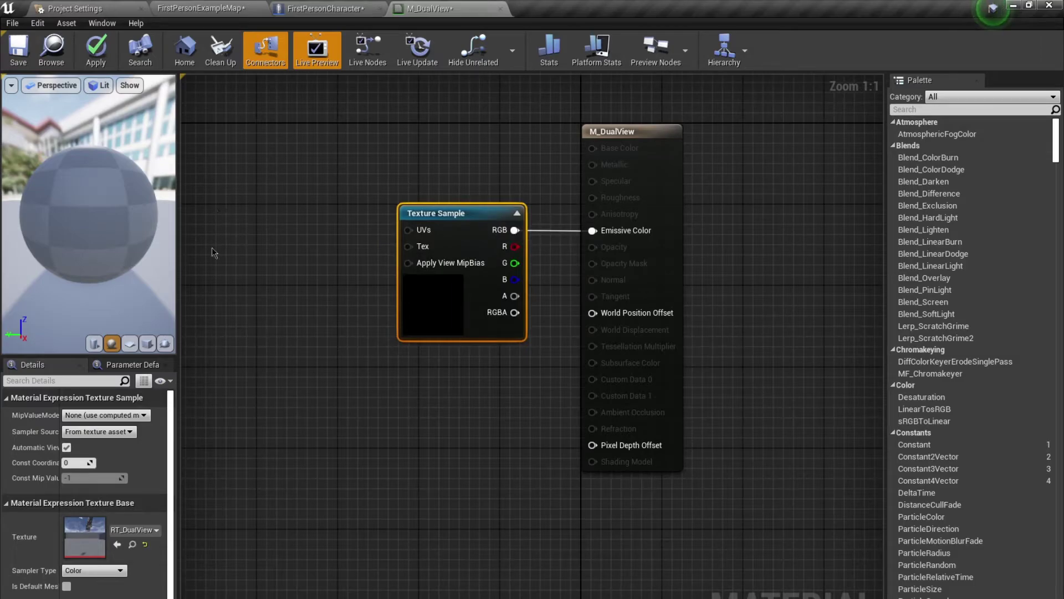
{"action": "left_click", "coordinate": [25, 52]}
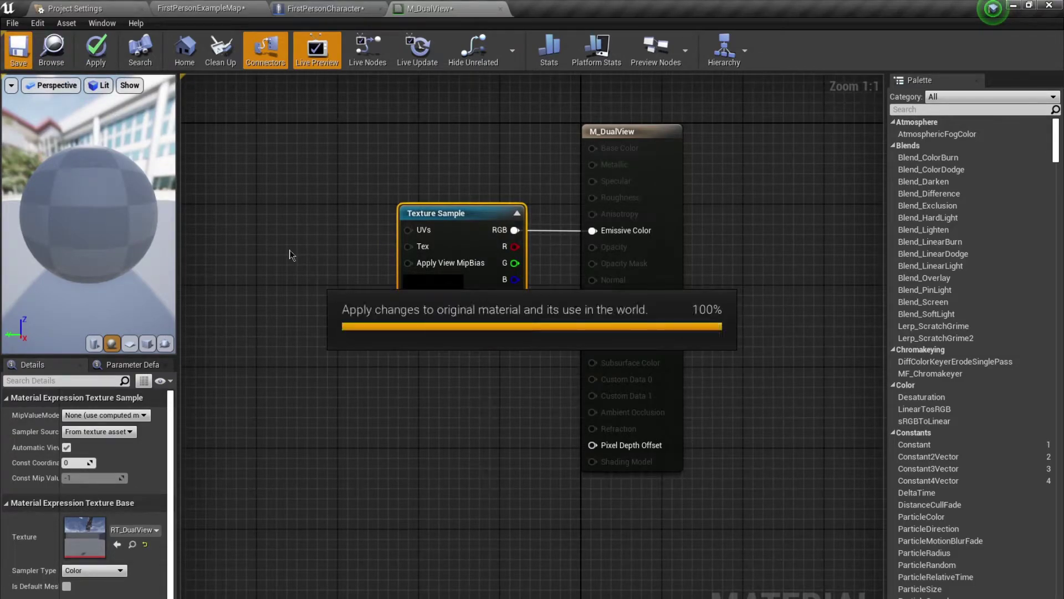
{"action": "left_click", "coordinate": [501, 9]}
- Assign M_DualView as the material of DualViewPlane, compile and save the character blueprint, and check the camera preview in the level
{"action": "left_click", "coordinate": [200, 9]}
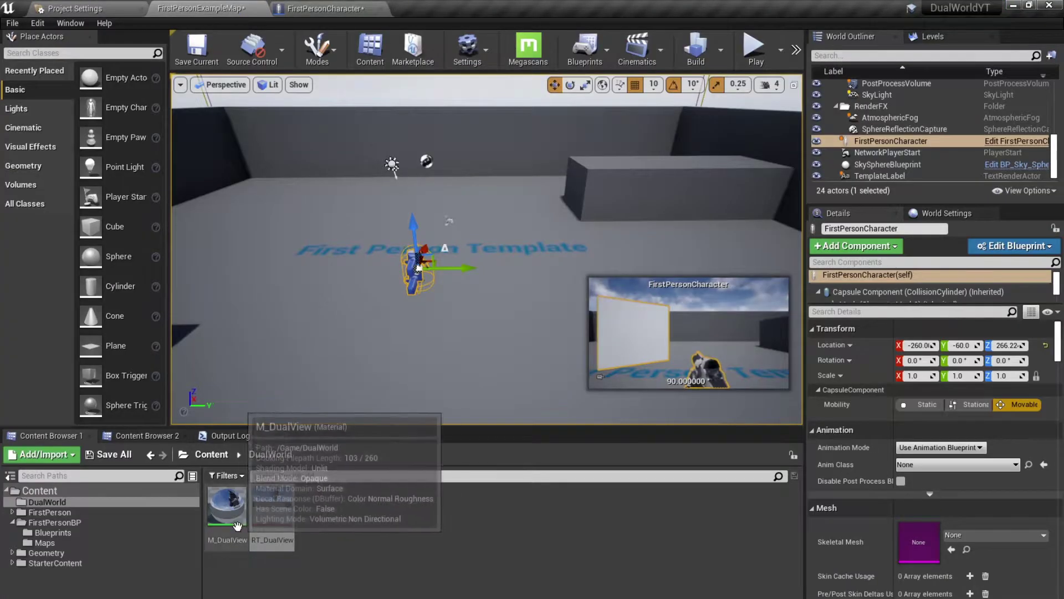
{"action": "left_click", "coordinate": [326, 8]}
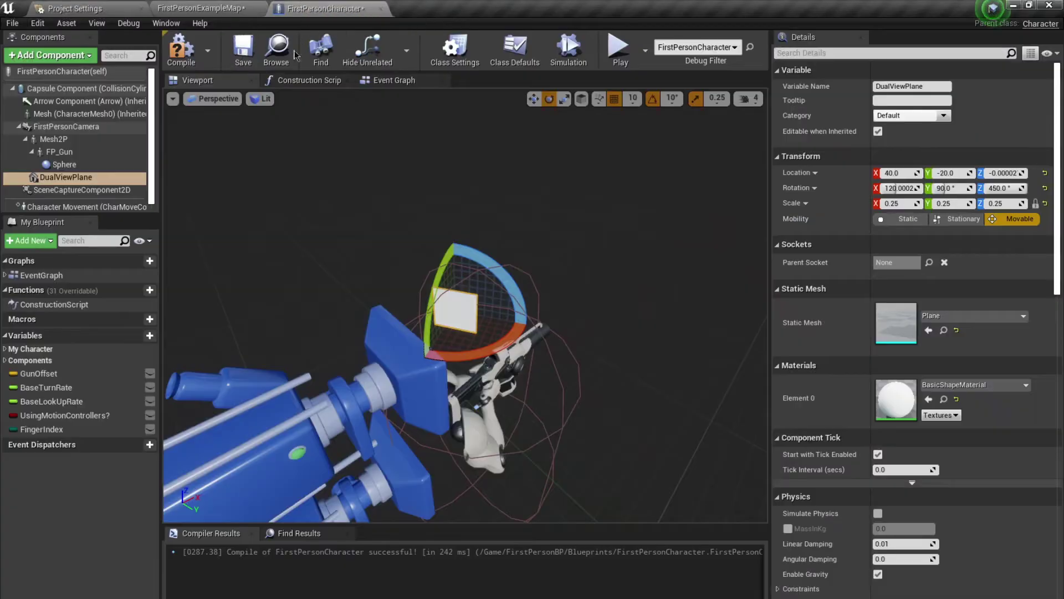
{"action": "left_click", "coordinate": [930, 400]}
{"action": "key", "text": "w"}
{"action": "right_click_drag", "start_coordinate": [634, 337], "coordinate": [634, 337]}
{"action": "key", "text": "s"}
{"action": "left_click", "coordinate": [182, 49]}
{"action": "left_click", "coordinate": [243, 46]}
{"action": "left_click", "coordinate": [200, 8]}
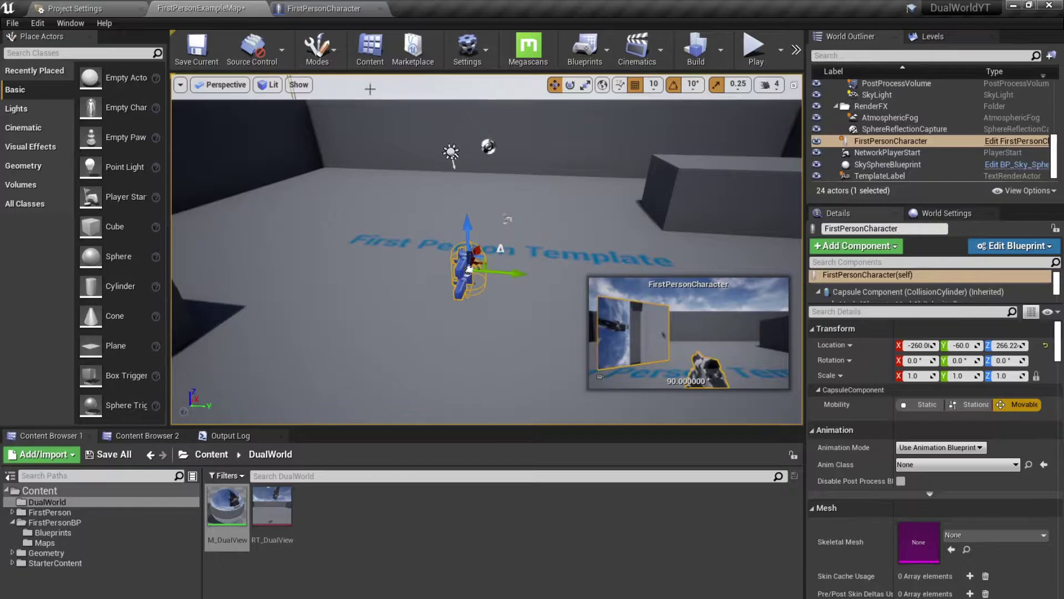
- Rotate DualViewPlane so its captured image stands upright, compile and save the blueprint, and check the result in the level
{"action": "left_click", "coordinate": [324, 8]}
{"action": "mouse_move", "coordinate": [483, 270]}
{"action": "left_mouse_down"}
{"action": "mouse_move", "coordinate": [521, 303]}
{"action": "mouse_move", "coordinate": [493, 275]}
{"action": "left_mouse_up"}
{"action": "left_click", "coordinate": [182, 49]}
{"action": "left_click", "coordinate": [243, 49]}
{"action": "left_click", "coordinate": [199, 8]}
{"action": "mouse_move", "coordinate": [488, 249]}
{"action": "right_mouse_down"}
{"action": "mouse_move", "coordinate": [455, 258]}
{"action": "mouse_move", "coordinate": [484, 260]}
{"action": "right_mouse_up"}
- Move SceneCaptureComponent2D sideways to Y -60, compile and save the character blueprint, and return to the level
{"action": "left_click", "coordinate": [323, 8]}
{"action": "scroll", "coordinate": [397, 299], "scroll_direction": "down", "scroll_amount": 5}
{"action": "left_click", "coordinate": [82, 190]}
{"action": "right_click_drag", "start_coordinate": [377, 289], "coordinate": [294, 275]}
{"action": "right_click_drag", "start_coordinate": [563, 343], "coordinate": [596, 360]}
{"action": "key", "text": "w"}
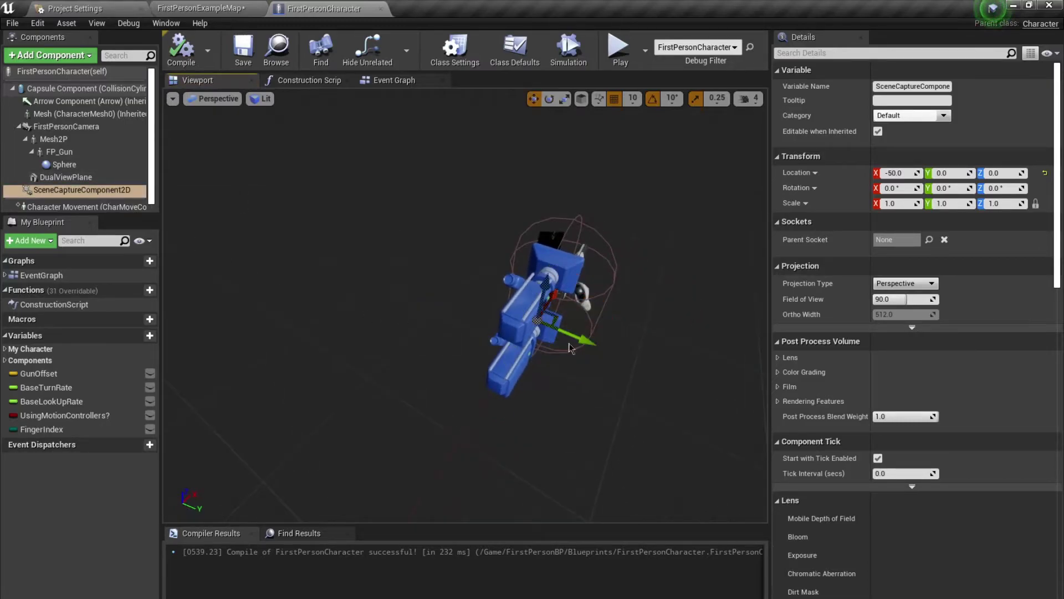
{"action": "left_click", "coordinate": [185, 51]}
{"action": "left_click", "coordinate": [243, 51]}
{"action": "left_click", "coordinate": [224, 6]}
{"action": "right_click_drag", "start_coordinate": [371, 261], "coordinate": [344, 261]}
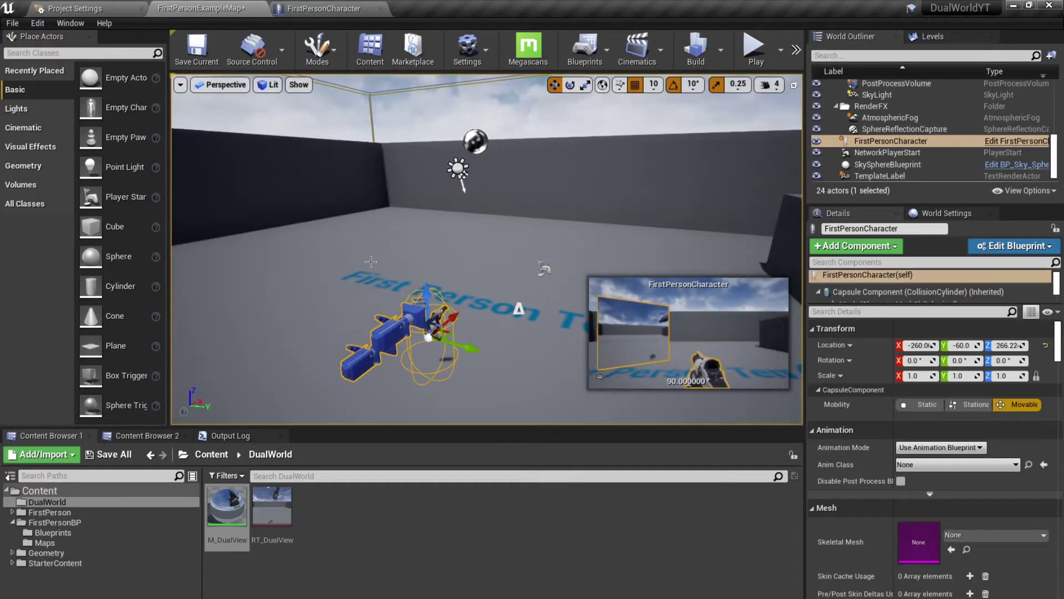
- Play the level and fire the gun while looking around to test the live capture on the plane
{"action": "key", "text": "alt+p"}
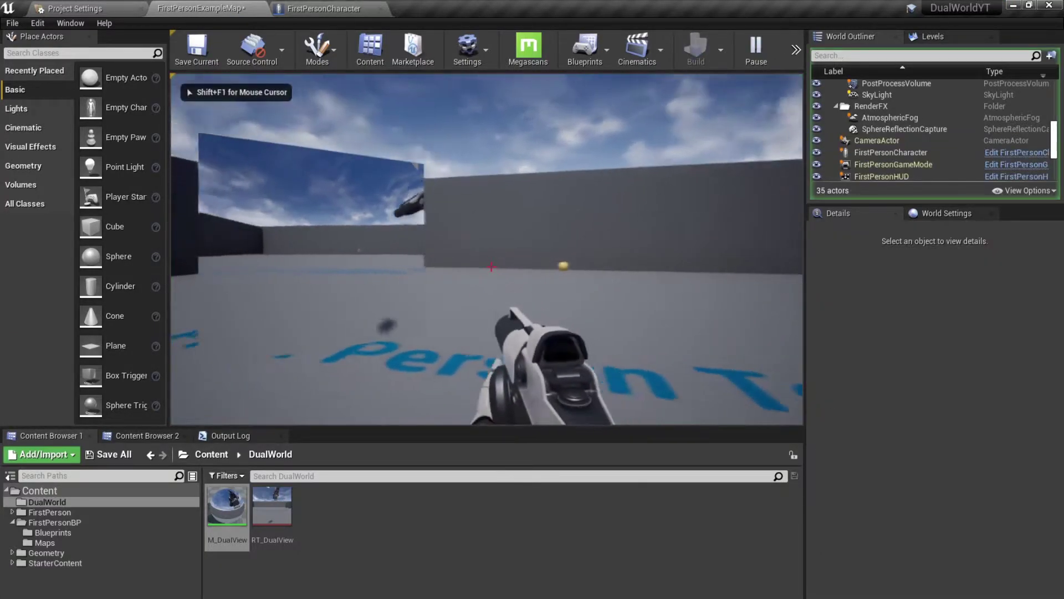
{"action": "left_click", "coordinate": [491, 267]}
{"action": "left_click", "coordinate": [491, 266]}
{"action": "left_click", "coordinate": [491, 266]}
{"action": "left_click", "coordinate": [491, 267]}
{"action": "left_click", "coordinate": [491, 267]}
{"action": "left_click", "coordinate": [491, 266]}
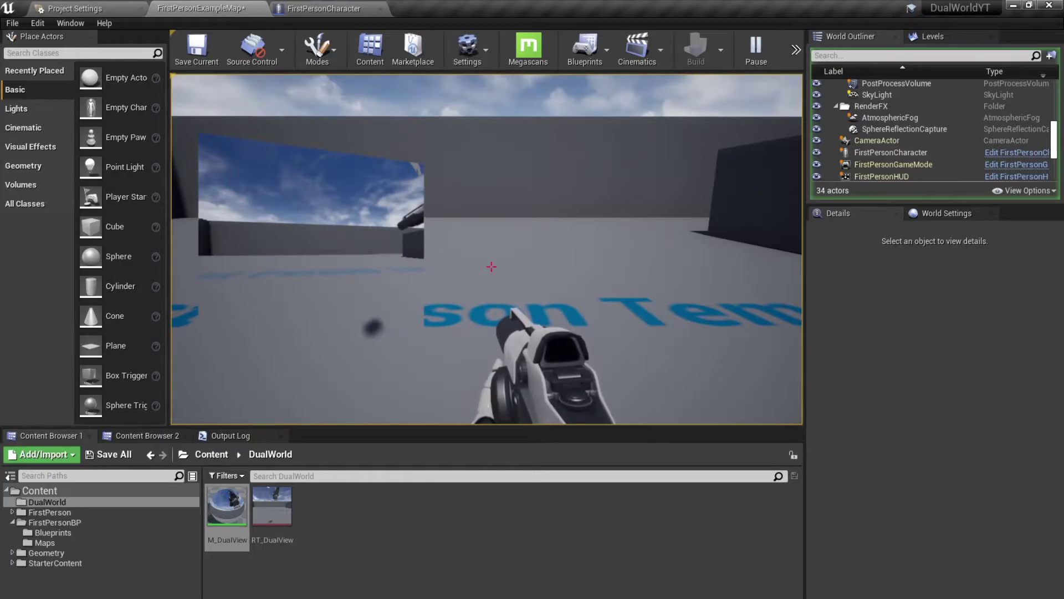
{"action": "key", "text": "Escape"}
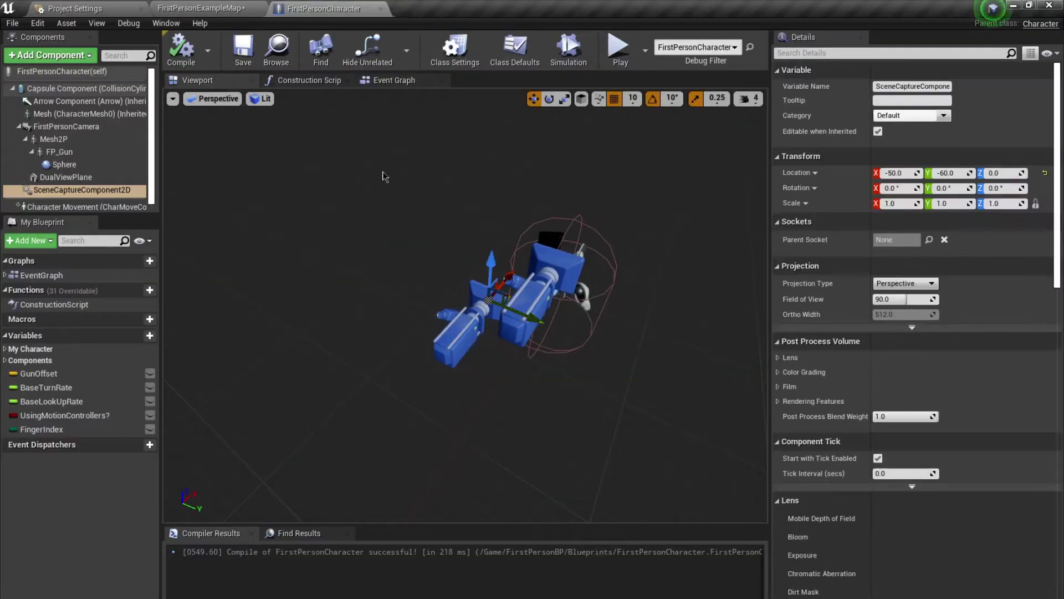
- Attach SceneCaptureComponent2D to FirstPersonCamera and set its location to 0, 0, 0
{"action": "left_click_drag", "start_coordinate": [383, 177], "coordinate": [371, 266]}
{"action": "left_click_drag", "start_coordinate": [470, 361], "coordinate": [393, 407]}
{"action": "left_click_drag", "start_coordinate": [82, 190], "coordinate": [76, 134]}
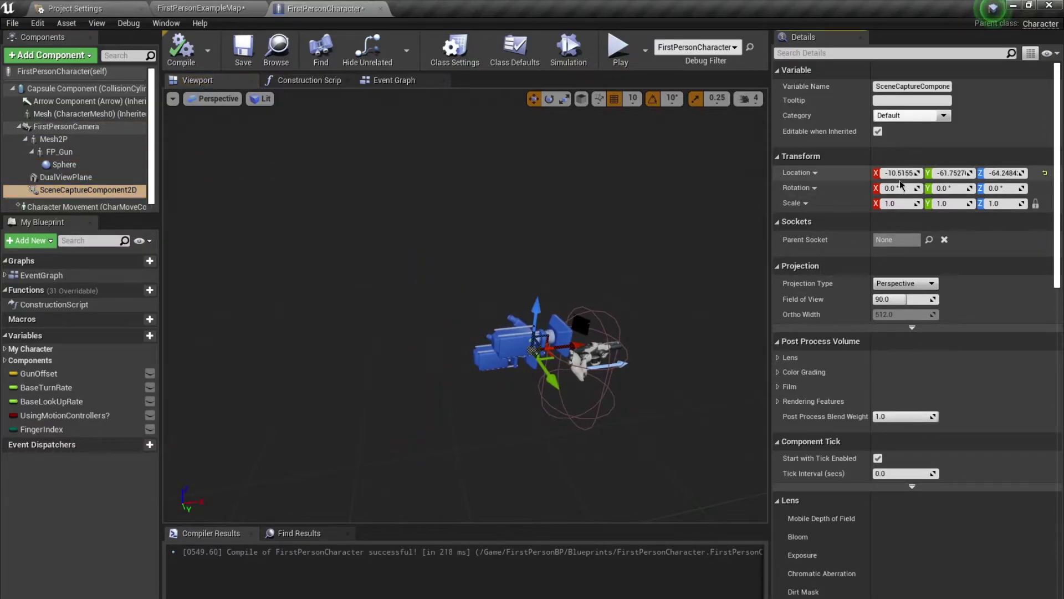
{"action": "key", "text": "Return"}
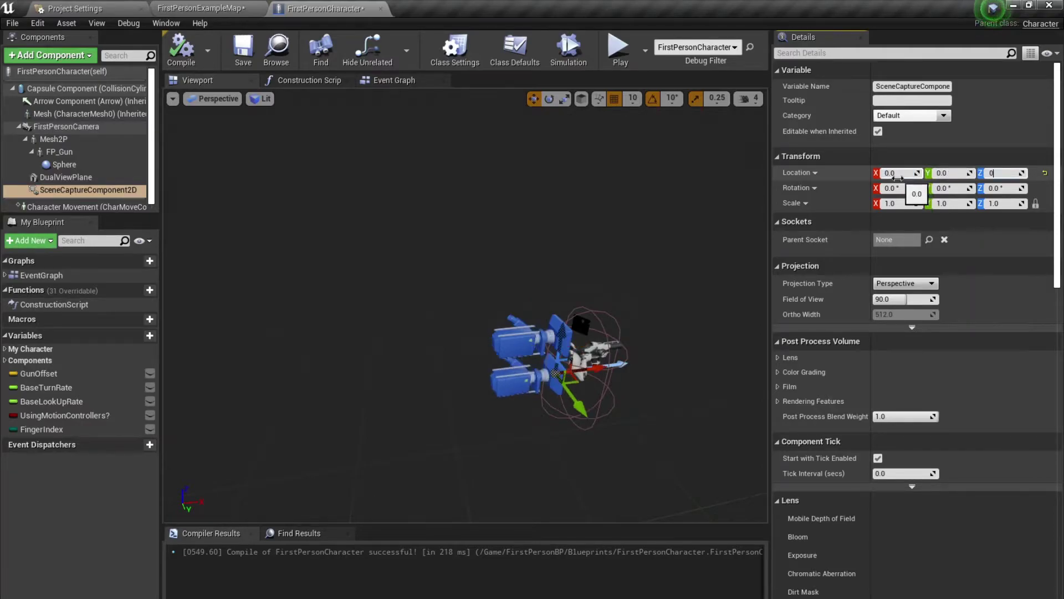
{"action": "left_click", "coordinate": [1045, 173]}
{"action": "mouse_move", "coordinate": [365, 338]}
{"action": "left_mouse_down"}
{"action": "mouse_move", "coordinate": [377, 335]}
{"action": "mouse_move", "coordinate": [364, 338]}
{"action": "left_mouse_up"}
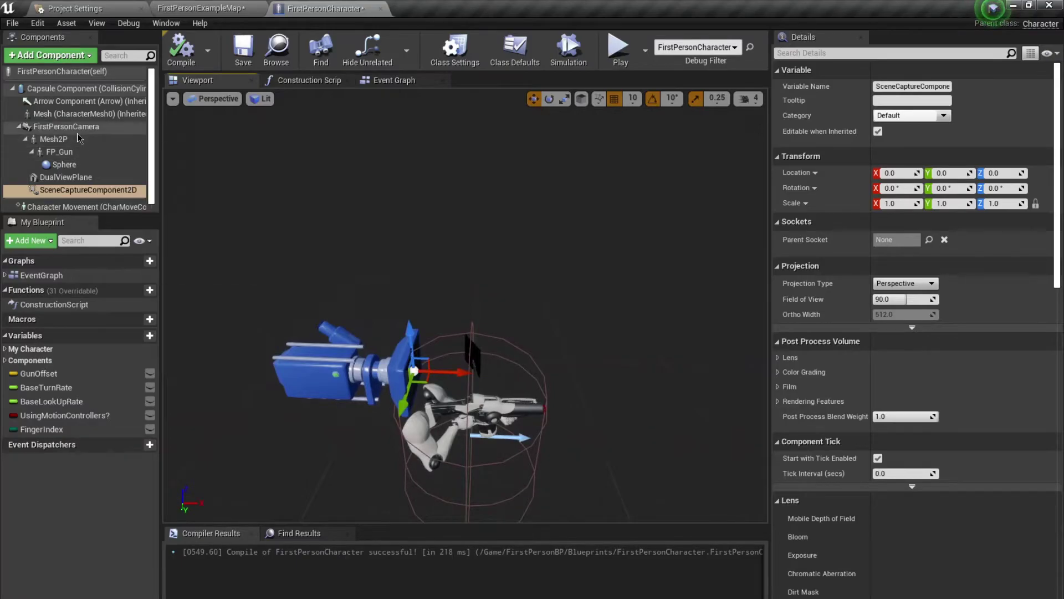
- Add a Scene component under the Capsule Component and name it DualViewRoot
{"action": "left_click", "coordinate": [72, 90]}
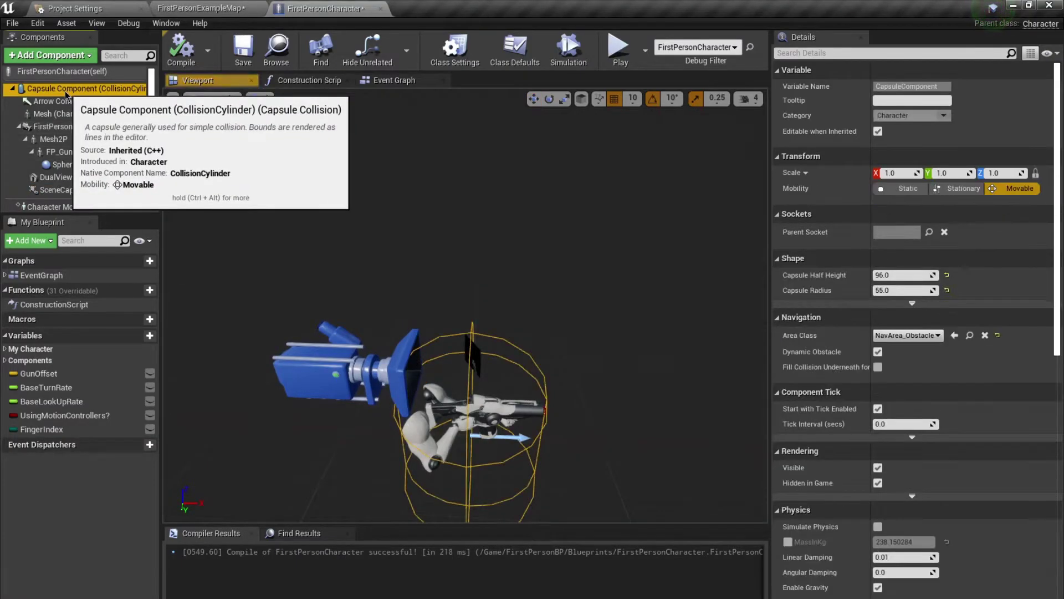
{"action": "left_click", "coordinate": [76, 57]}
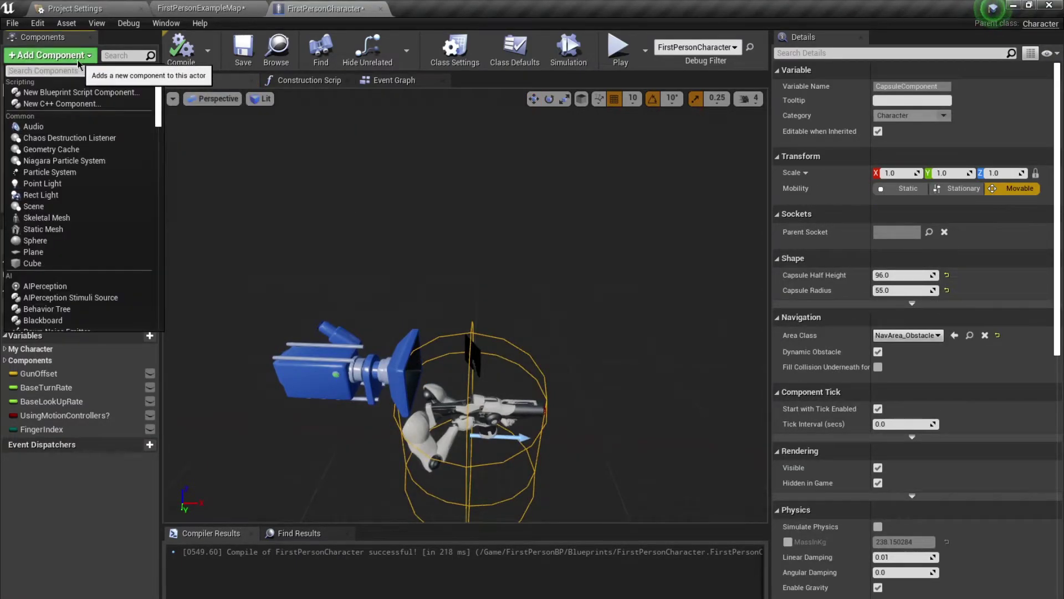
{"action": "type", "text": "scen"}
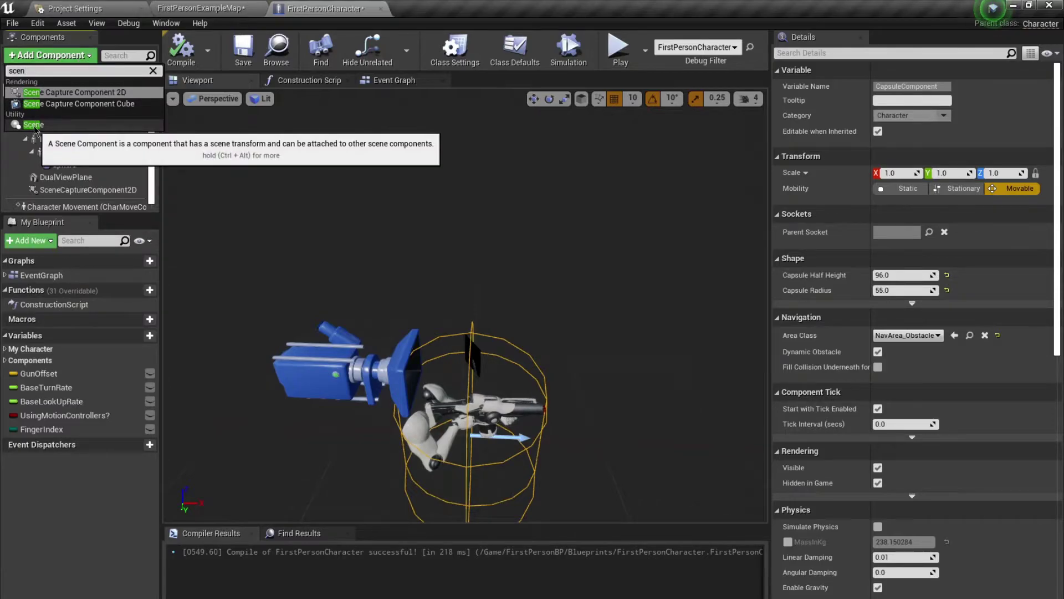
{"action": "left_click", "coordinate": [34, 124]}
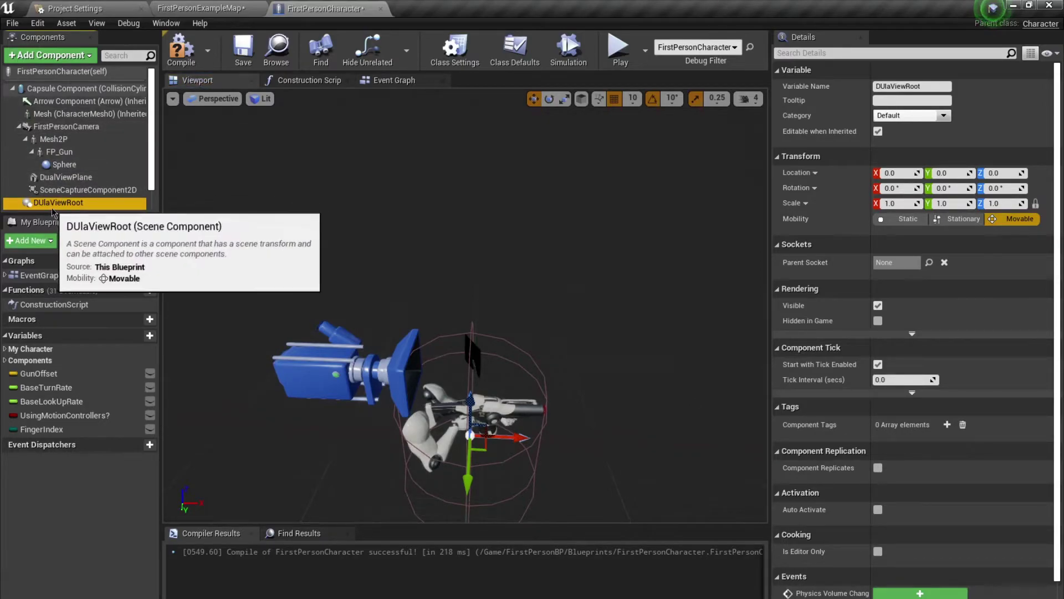
{"action": "left_click", "coordinate": [50, 205]}
{"action": "left_click", "coordinate": [43, 205]}
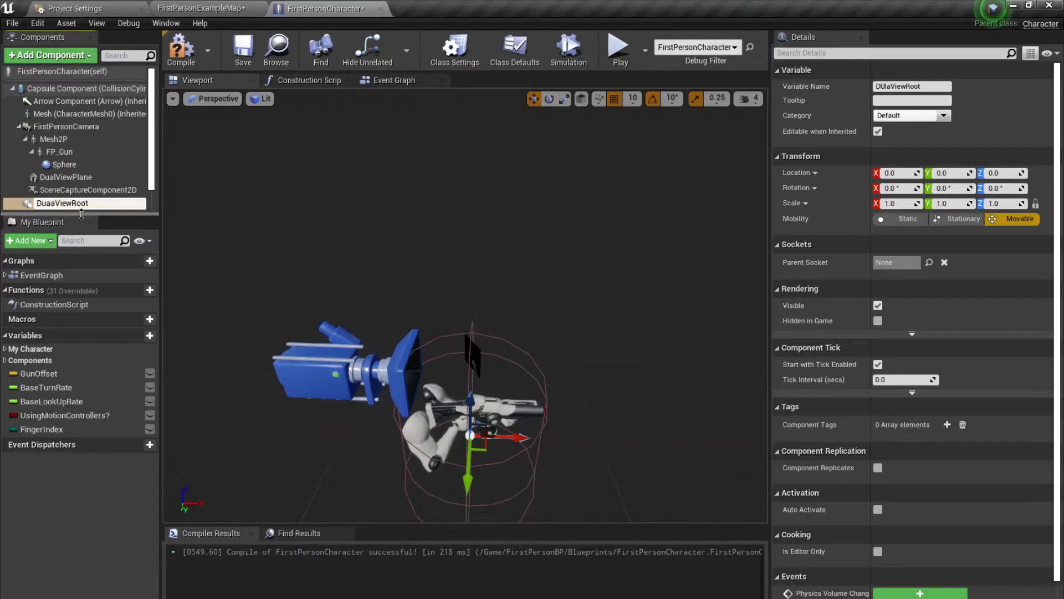
{"action": "key", "text": "Return"}
- Reparent SceneCaptureComponent2D to DualViewRoot, and compare its location with FirstPersonCamera's
{"action": "scroll", "coordinate": [111, 175], "scroll_direction": "down", "scroll_amount": 1}
{"action": "left_click_drag", "start_coordinate": [289, 226], "coordinate": [290, 316]}
{"action": "left_click_drag", "start_coordinate": [100, 176], "coordinate": [84, 189]}
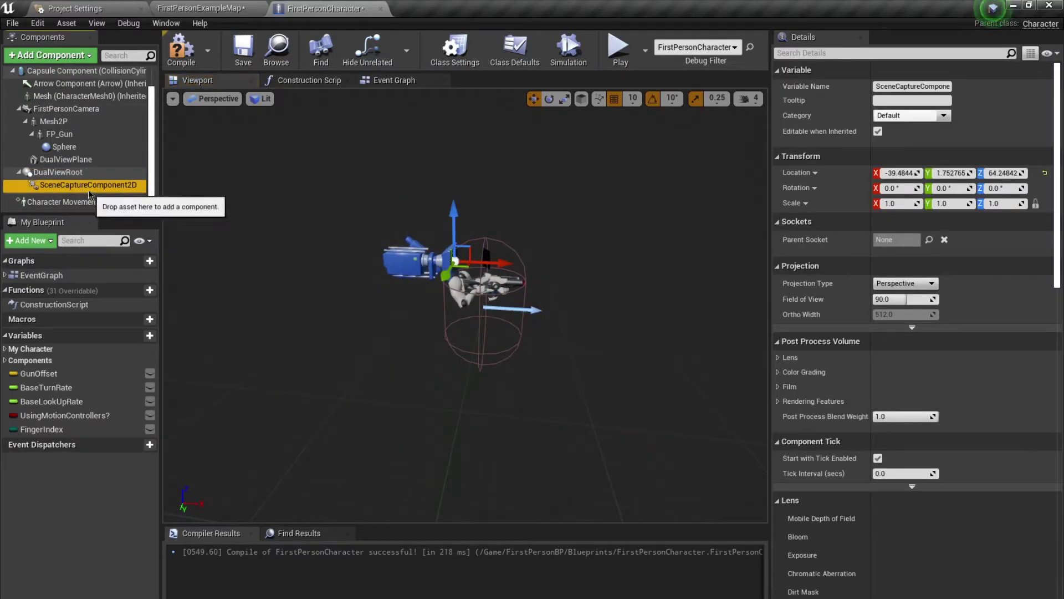
{"action": "left_click", "coordinate": [67, 109]}
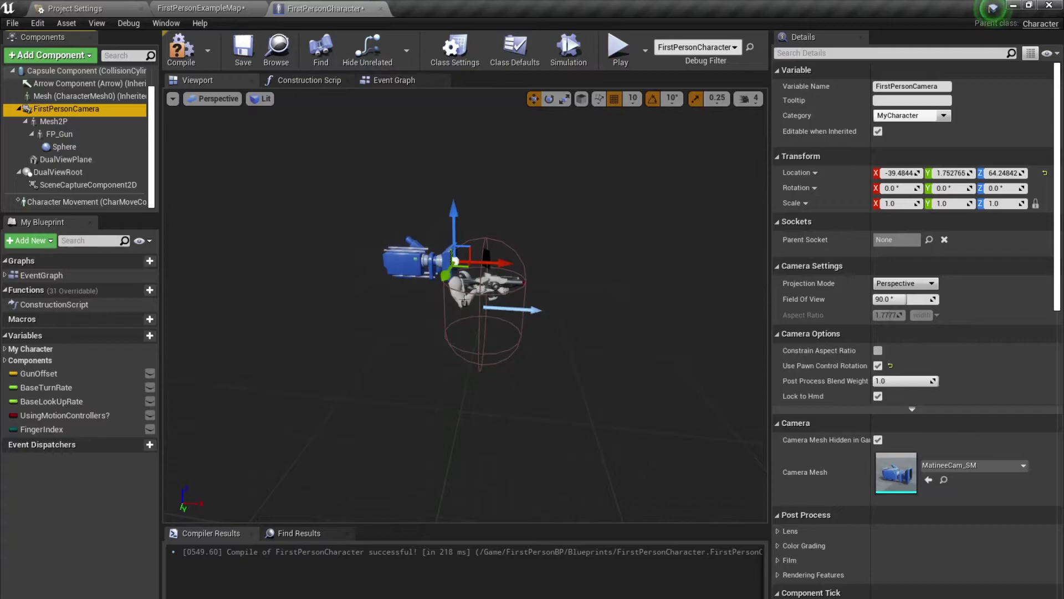
- Set the position grid snap to 5,000, move DualViewRoot straight down to the duplicated arena's level, and compile and save the blueprint
{"action": "left_click", "coordinate": [58, 172]}
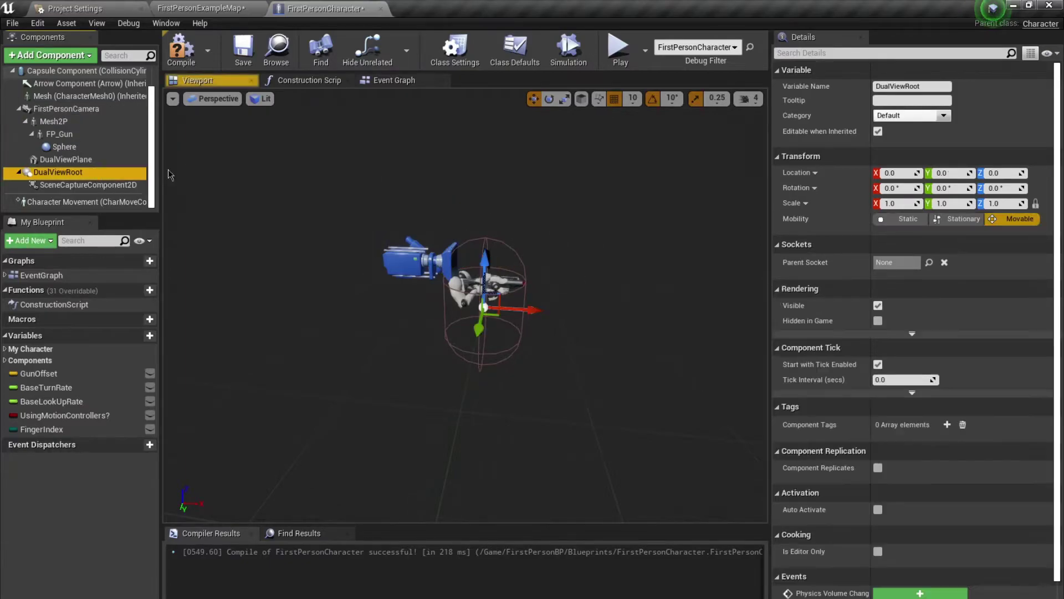
{"action": "left_click", "coordinate": [632, 99]}
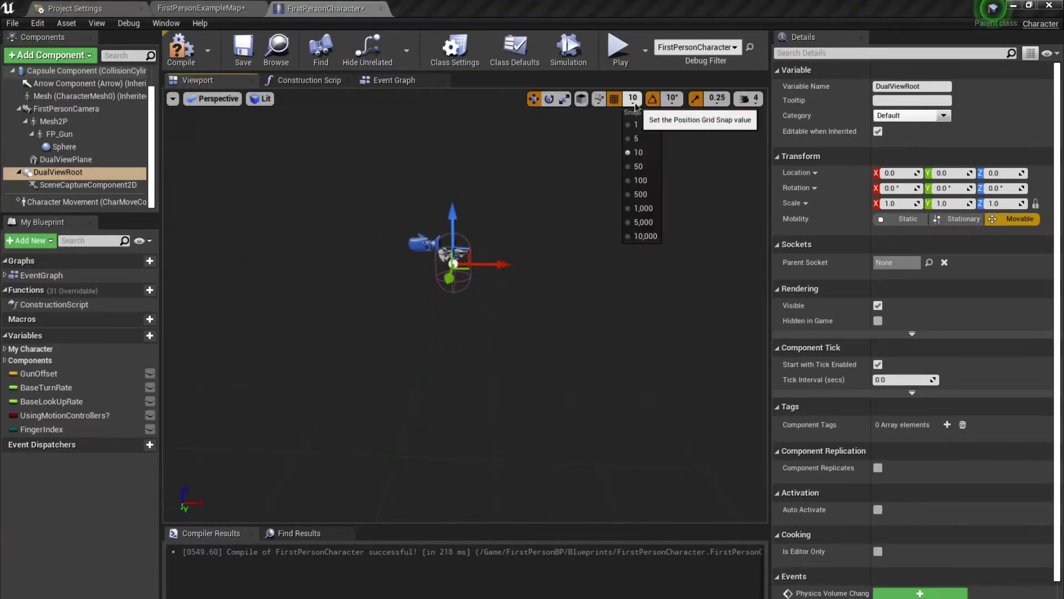
{"action": "left_click", "coordinate": [645, 228]}
{"action": "right_click_drag", "start_coordinate": [604, 277], "coordinate": [570, 201]}
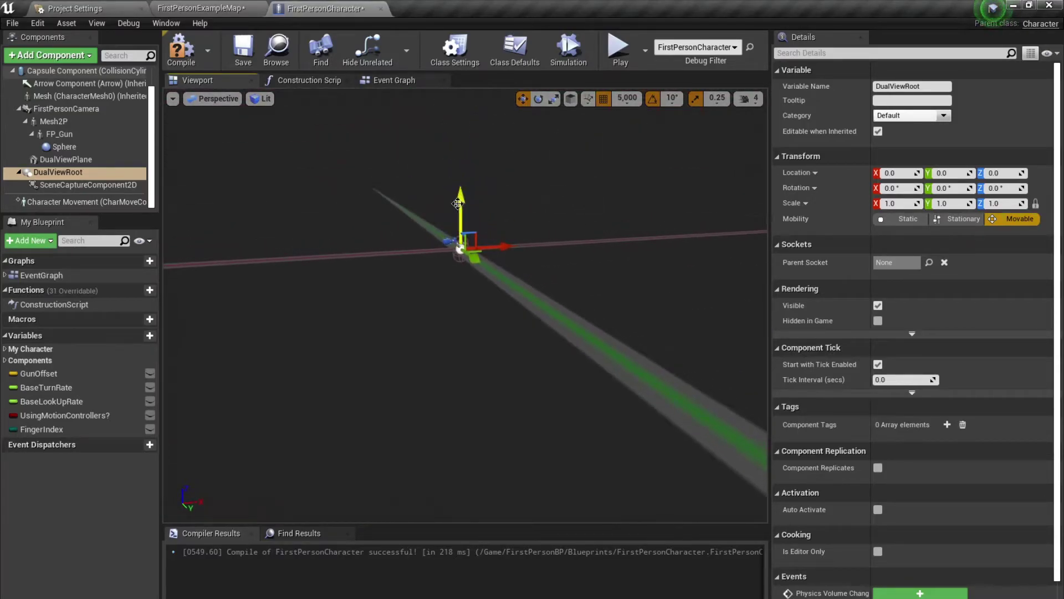
{"action": "right_click_drag", "start_coordinate": [434, 398], "coordinate": [435, 424]}
{"action": "left_click", "coordinate": [187, 52]}
{"action": "left_click", "coordinate": [242, 50]}
- Play the level to test whether the plane shows the duplicated arena below
{"action": "left_click", "coordinate": [247, 8]}
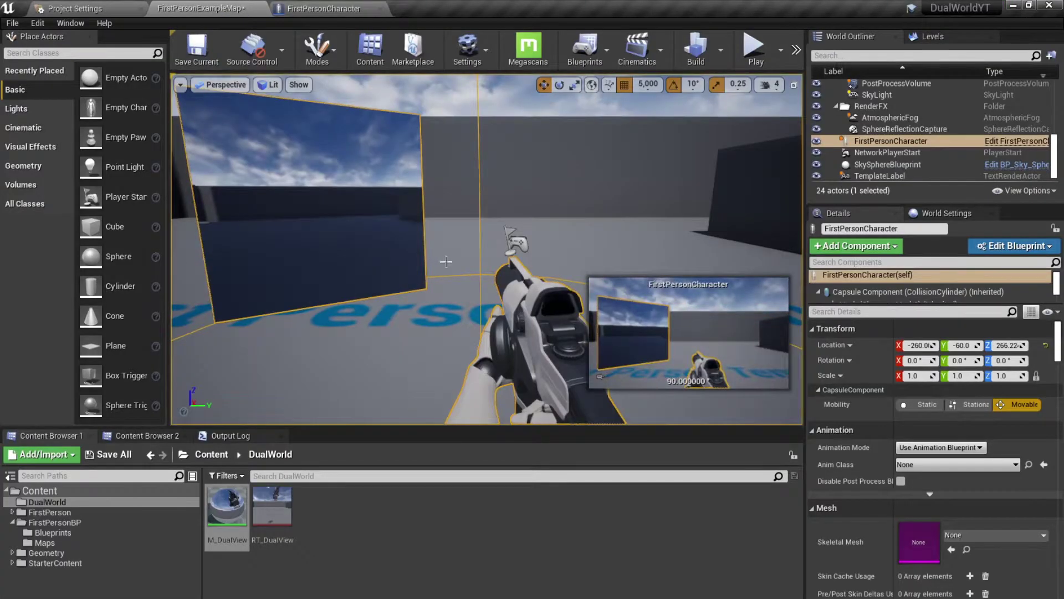
{"action": "right_click_drag", "start_coordinate": [447, 262], "coordinate": [419, 255]}
{"action": "key", "text": "alt+p"}
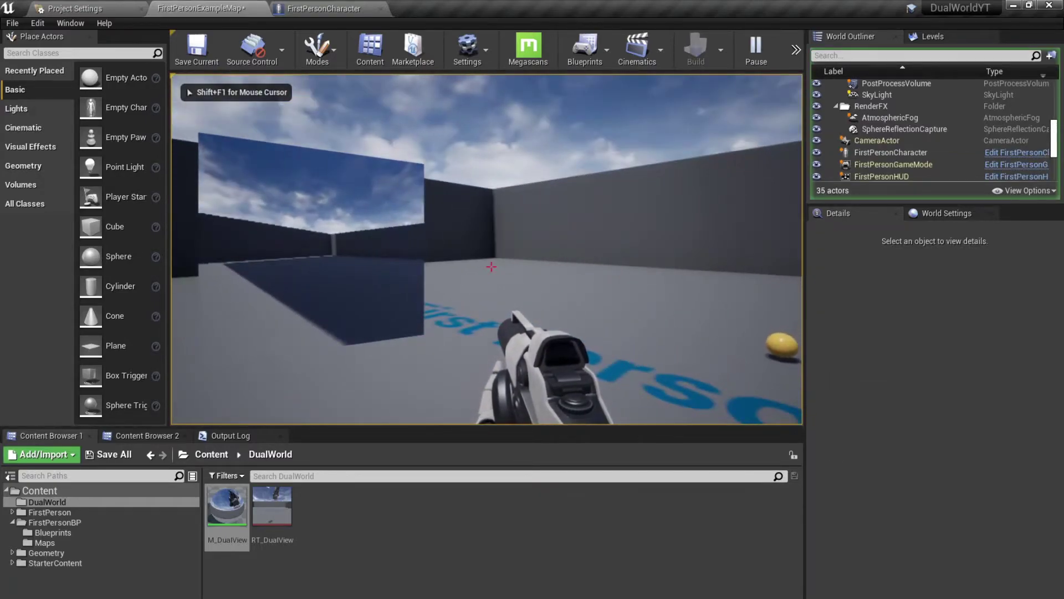
{"action": "key", "text": "Escape"}
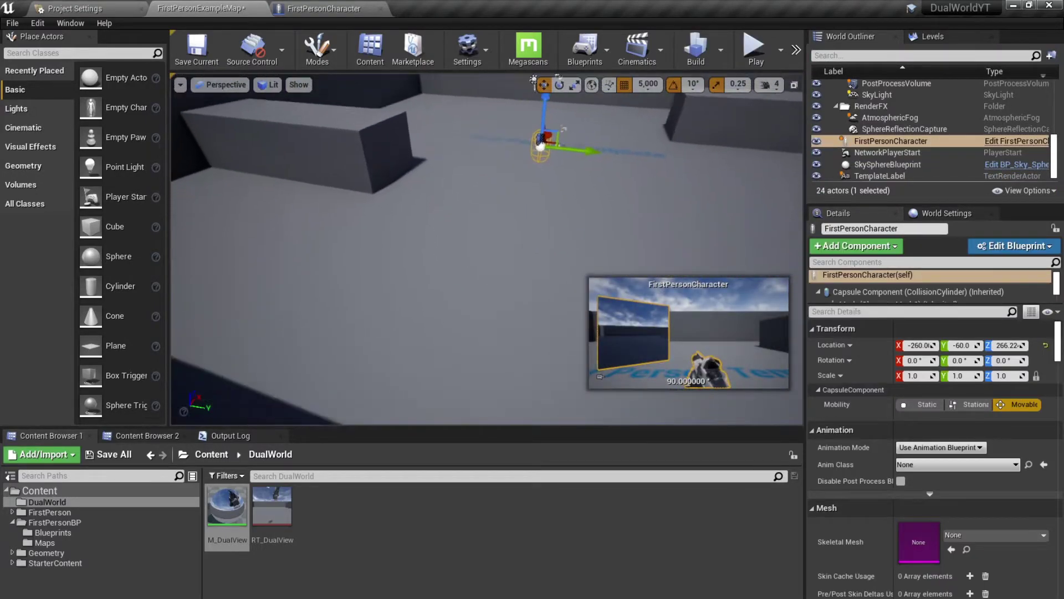
- Apply the StarterContent material M_Brick_Clay_New to the floor of the duplicated arena
{"action": "right_click_drag", "start_coordinate": [486, 250], "coordinate": [478, 293]}
{"action": "left_click", "coordinate": [401, 341]}
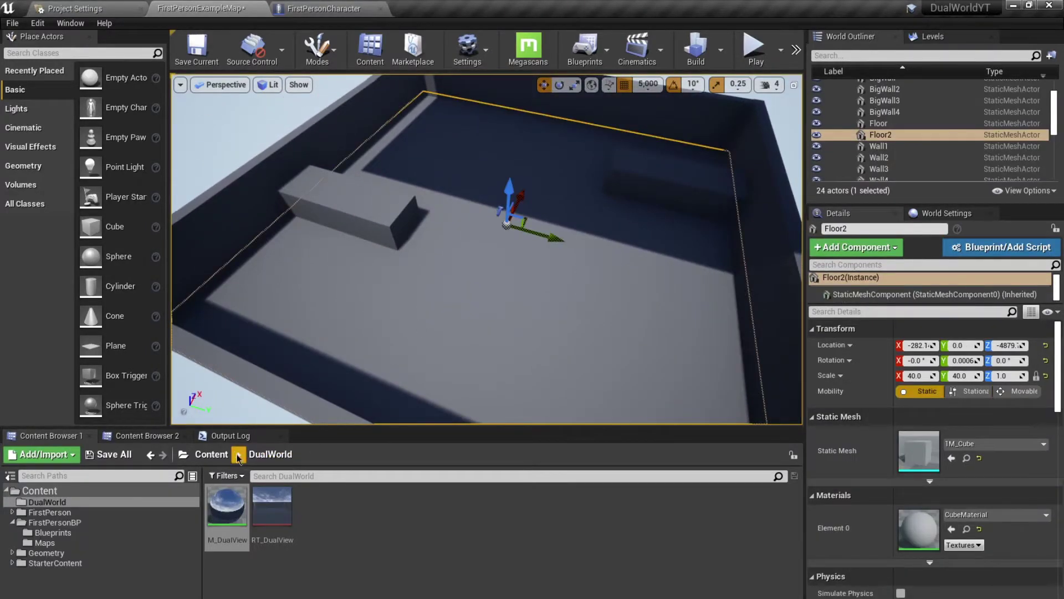
{"action": "left_click", "coordinate": [211, 454]}
{"action": "double_click", "coordinate": [412, 505]}
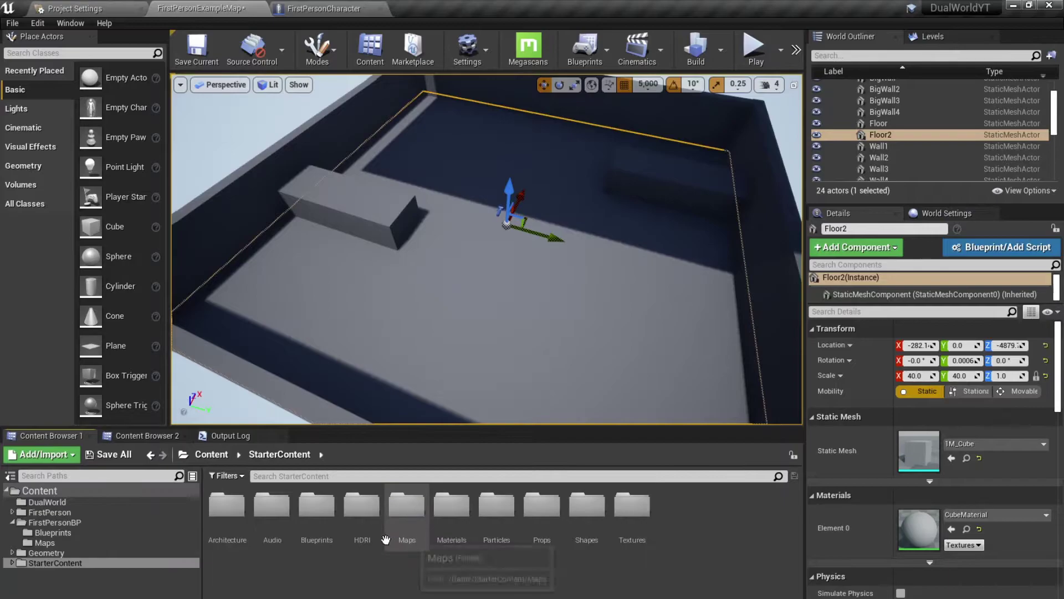
{"action": "double_click", "coordinate": [451, 506]}
{"action": "left_click_drag", "start_coordinate": [542, 573], "coordinate": [540, 369]}
{"action": "left_click_drag", "start_coordinate": [418, 517], "coordinate": [465, 360]}
{"action": "right_click_drag", "start_coordinate": [465, 360], "coordinate": [465, 333]}
- Apply the gold metal material to one block in the duplicated arena and burnished steel to the opposite block
{"action": "left_click_drag", "start_coordinate": [767, 574], "coordinate": [396, 253]}
{"action": "right_click_drag", "start_coordinate": [396, 255], "coordinate": [477, 228]}
{"action": "left_click_drag", "start_coordinate": [627, 565], "coordinate": [480, 251]}
{"action": "right_click_drag", "start_coordinate": [479, 252], "coordinate": [424, 260]}
- Apply M_Tech_Hex_Tile to the four outer walls of the duplicated arena and save all changes
{"action": "scroll", "coordinate": [462, 493], "scroll_direction": "down", "scroll_amount": 3}
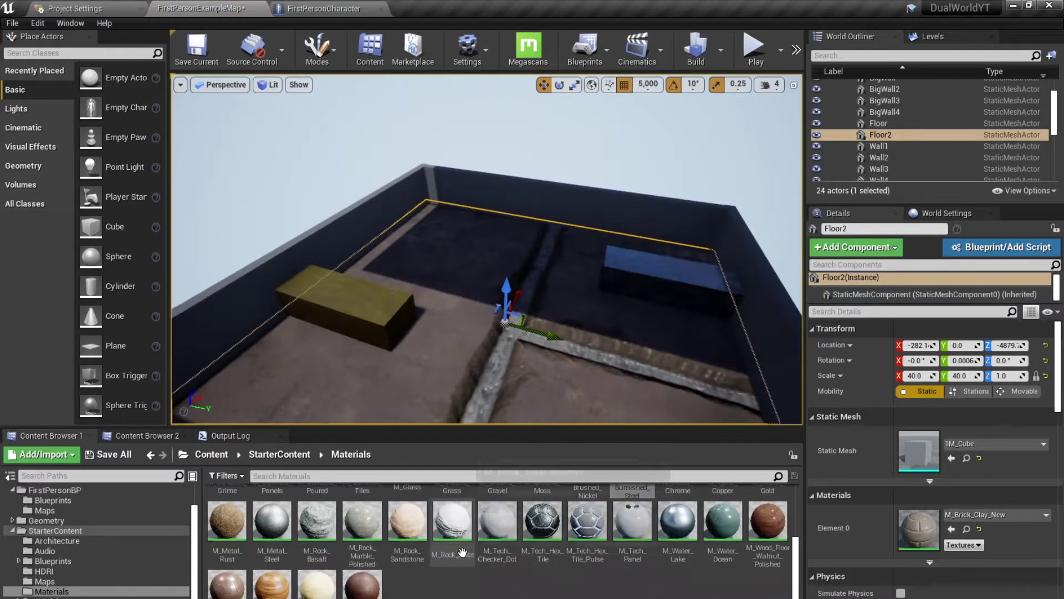
{"action": "left_click_drag", "start_coordinate": [542, 521], "coordinate": [260, 284]}
{"action": "left_click_drag", "start_coordinate": [544, 522], "coordinate": [583, 207]}
{"action": "right_click_drag", "start_coordinate": [504, 249], "coordinate": [588, 266]}
{"action": "left_click_drag", "start_coordinate": [544, 521], "coordinate": [628, 312]}
{"action": "right_click_drag", "start_coordinate": [610, 305], "coordinate": [443, 319]}
{"action": "left_click_drag", "start_coordinate": [542, 521], "coordinate": [465, 313]}
{"action": "left_click", "coordinate": [122, 460]}
{"action": "left_click", "coordinate": [624, 441]}
- Play the level to check how the plane shows the retextured arena while looking around
{"action": "right_click_drag", "start_coordinate": [485, 350], "coordinate": [482, 283]}
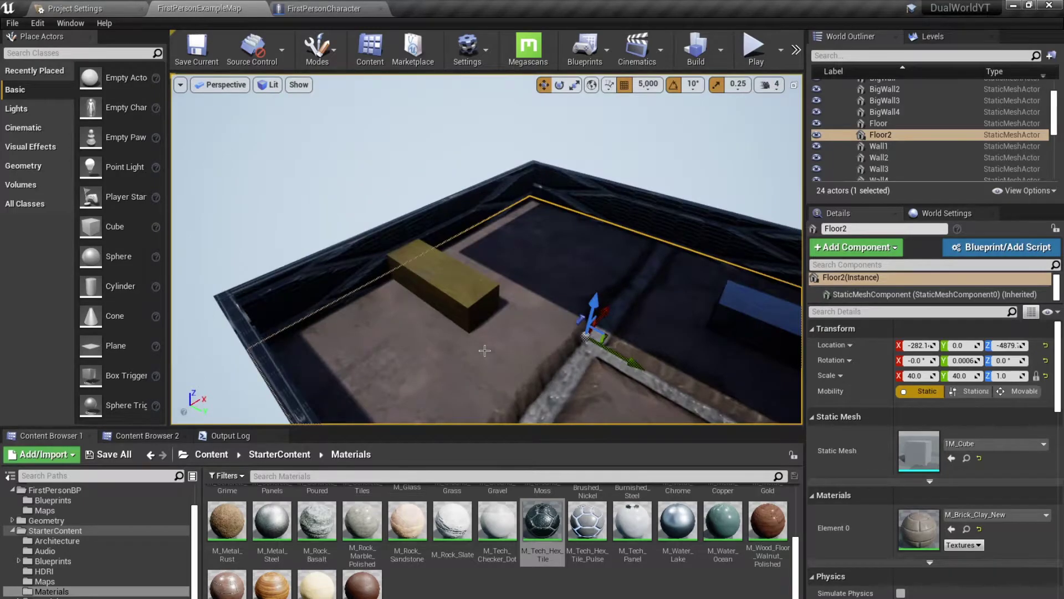
{"action": "key", "text": "alt+p"}
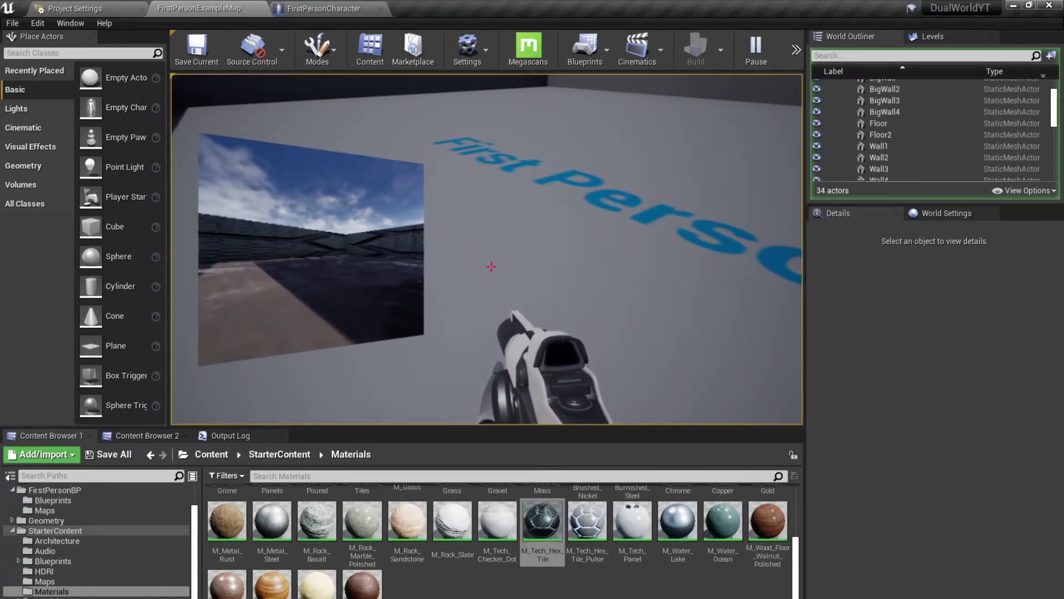
{"action": "key", "text": "Escape"}
- Create a new function named SyncCameras in the FirstPersonCharacter blueprint
{"action": "left_click", "coordinate": [344, 9]}
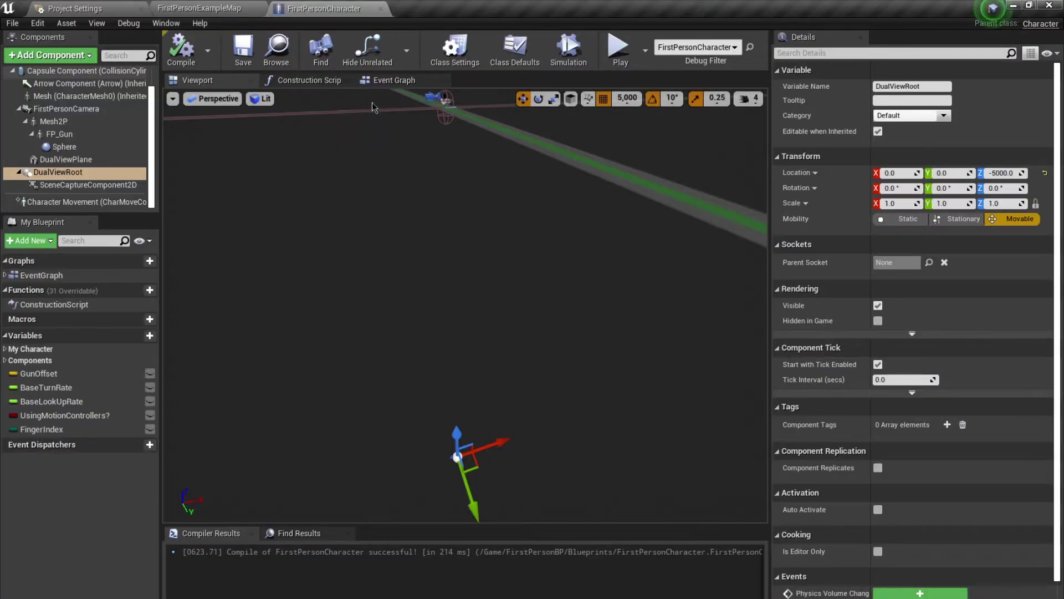
{"action": "left_click", "coordinate": [391, 83]}
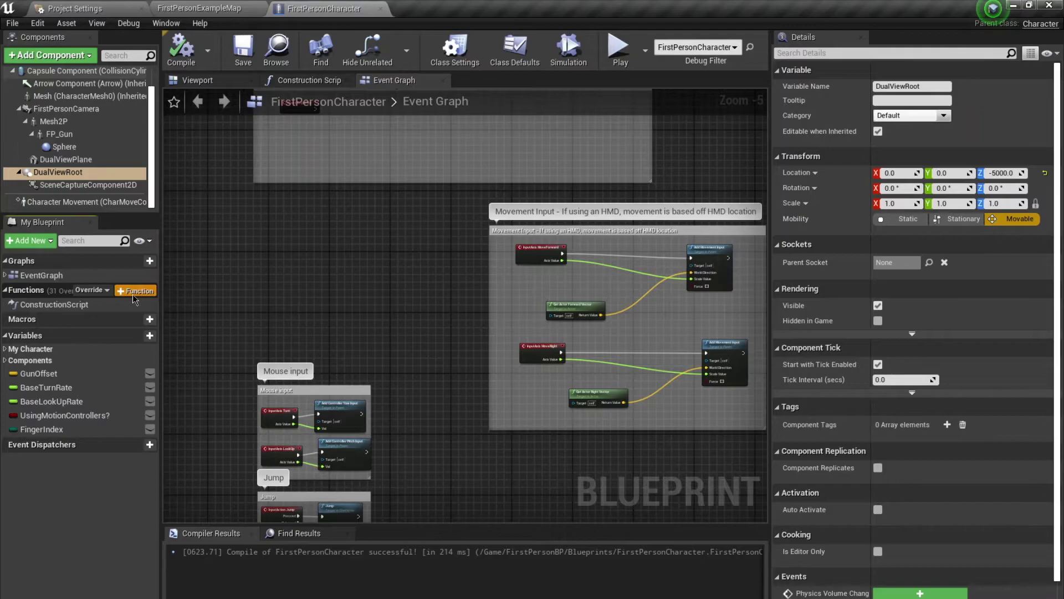
{"action": "left_click", "coordinate": [133, 292]}
{"action": "type", "text": "Sync"}
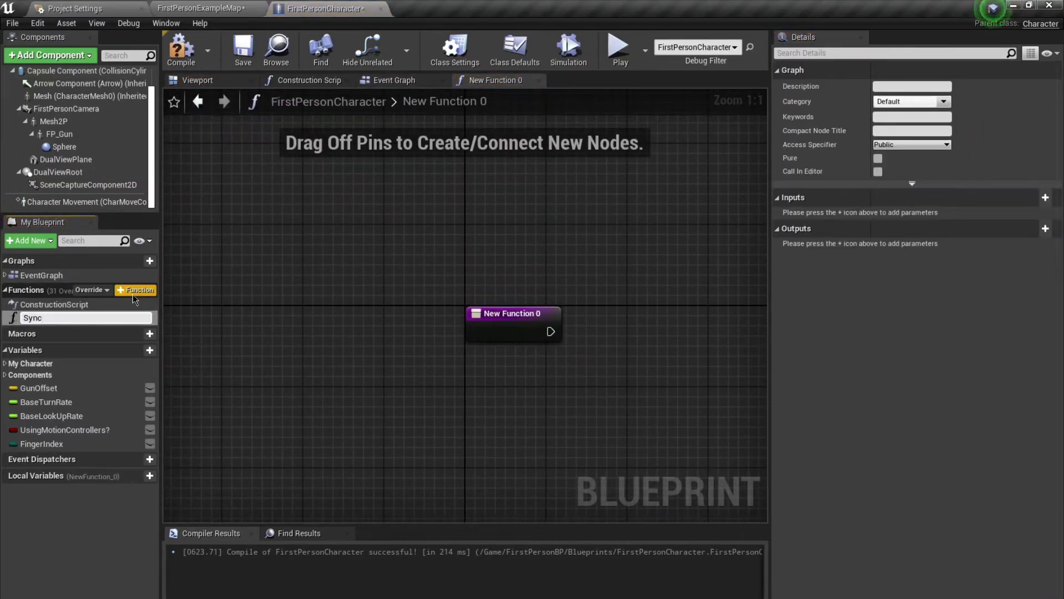
{"action": "type", "text": "Cameras"}
{"action": "key", "text": "Return"}
- Add a SetRelativeRotation node targeting SceneCaptureComponent2D and connect it to the Sync Cameras entry node
{"action": "mouse_move", "coordinate": [321, 279]}
{"action": "right_mouse_down"}
{"action": "mouse_move", "coordinate": [202, 250]}
{"action": "mouse_move", "coordinate": [220, 253]}
{"action": "right_mouse_up"}
{"action": "left_click_drag", "start_coordinate": [76, 192], "coordinate": [262, 319]}
{"action": "left_click_drag", "start_coordinate": [385, 320], "coordinate": [501, 321]}
{"action": "type", "text": "setrek"}
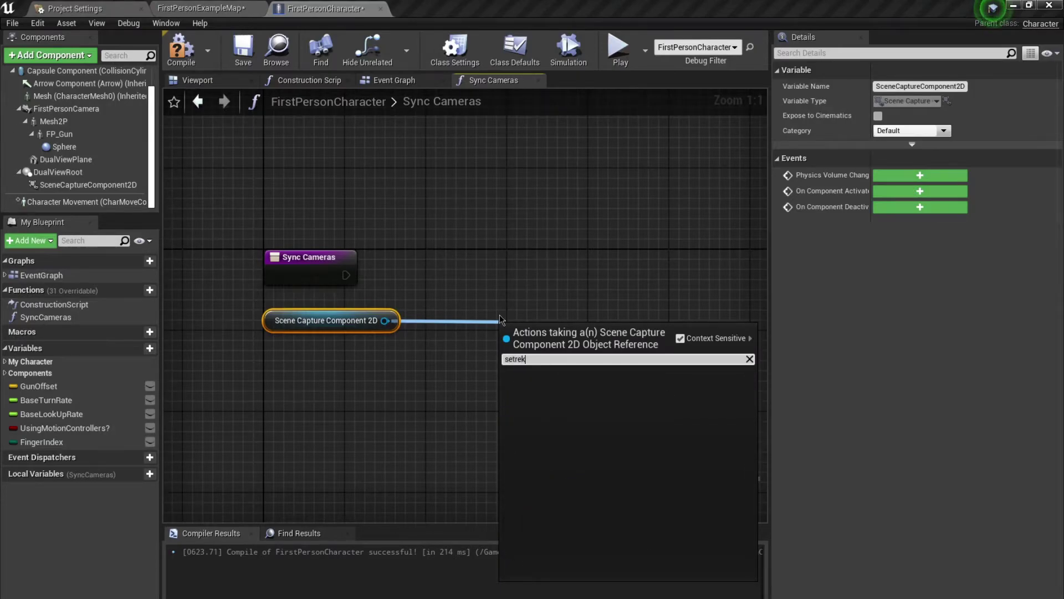
{"action": "key", "text": "BackSpace"}
{"action": "type", "text": "la"}
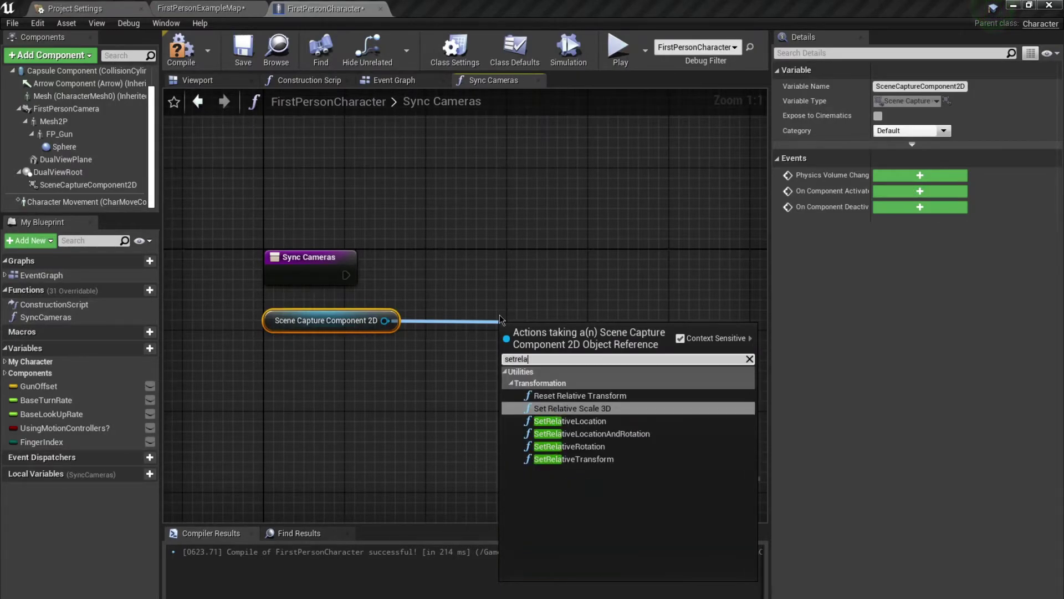
{"action": "left_click", "coordinate": [576, 446]}
{"action": "left_click_drag", "start_coordinate": [595, 342], "coordinate": [605, 262]}
{"action": "right_click_drag", "start_coordinate": [556, 311], "coordinate": [592, 356]}
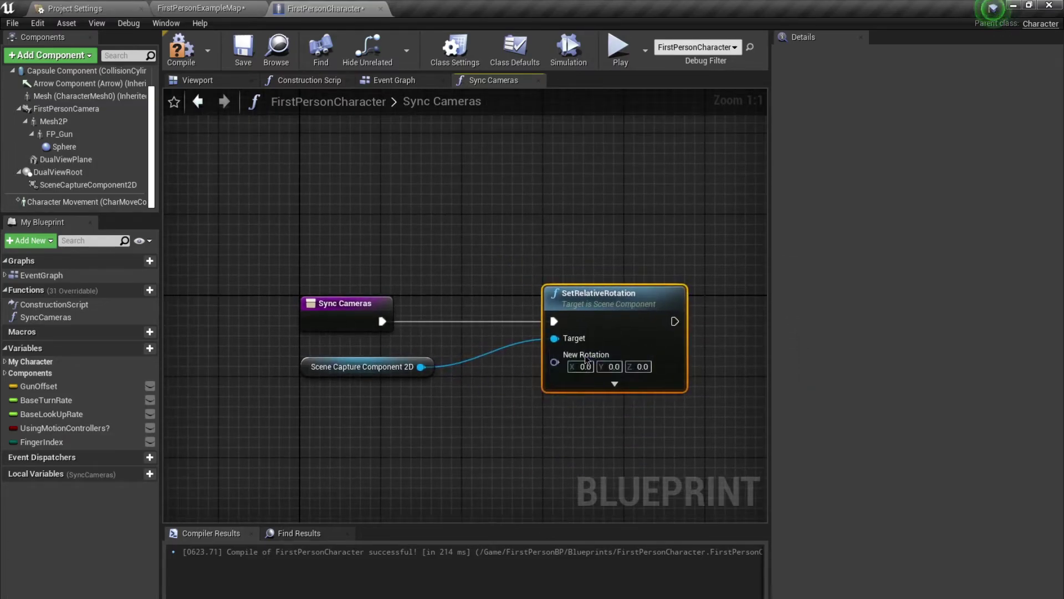
- Feed FirstPersonCamera's Relative Rotation into SetRelativeRotation's New Rotation and tidy the node layout
{"action": "left_click_drag", "start_coordinate": [64, 108], "coordinate": [236, 211]}
{"action": "left_click_drag", "start_coordinate": [317, 214], "coordinate": [399, 194]}
{"action": "type", "text": "getrelative"}
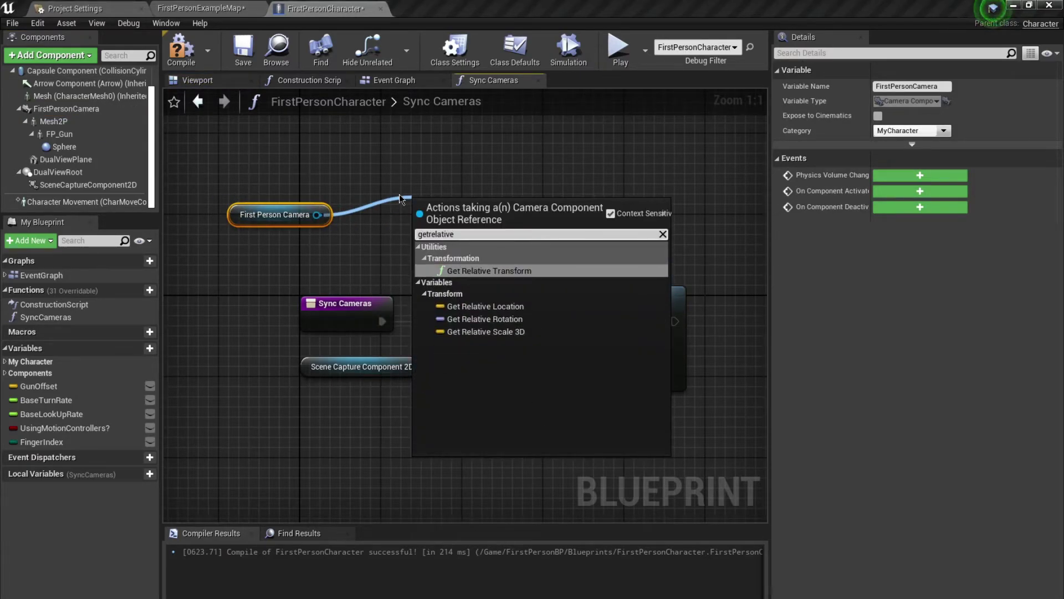
{"action": "left_click", "coordinate": [485, 319]}
{"action": "left_click_drag", "start_coordinate": [488, 205], "coordinate": [554, 361]}
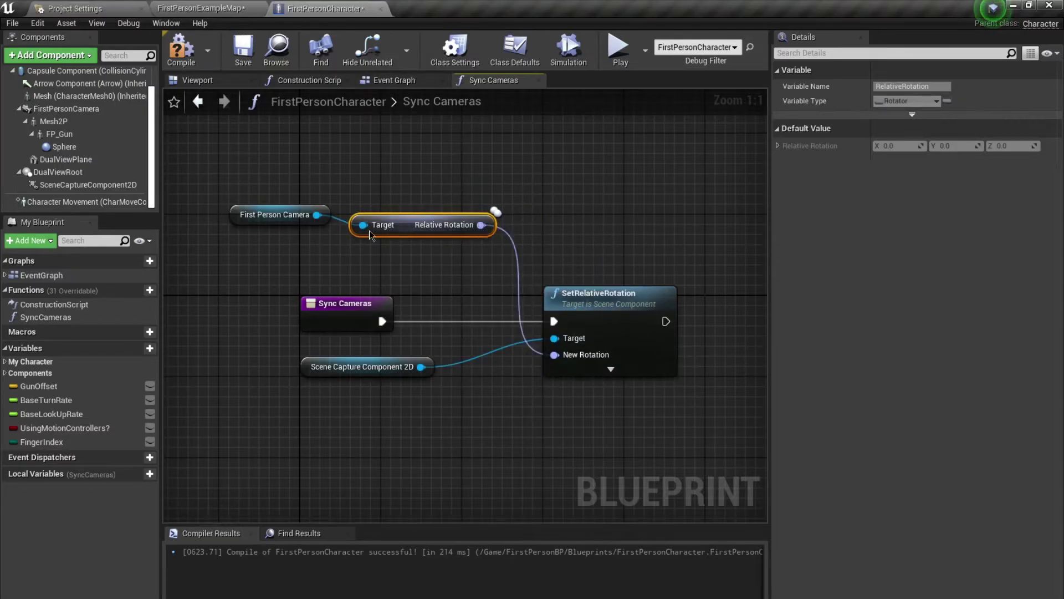
{"action": "left_click_drag", "start_coordinate": [238, 223], "coordinate": [394, 227]}
{"action": "left_click_drag", "start_coordinate": [395, 227], "coordinate": [347, 276]}
{"action": "left_click_drag", "start_coordinate": [587, 287], "coordinate": [551, 284]}
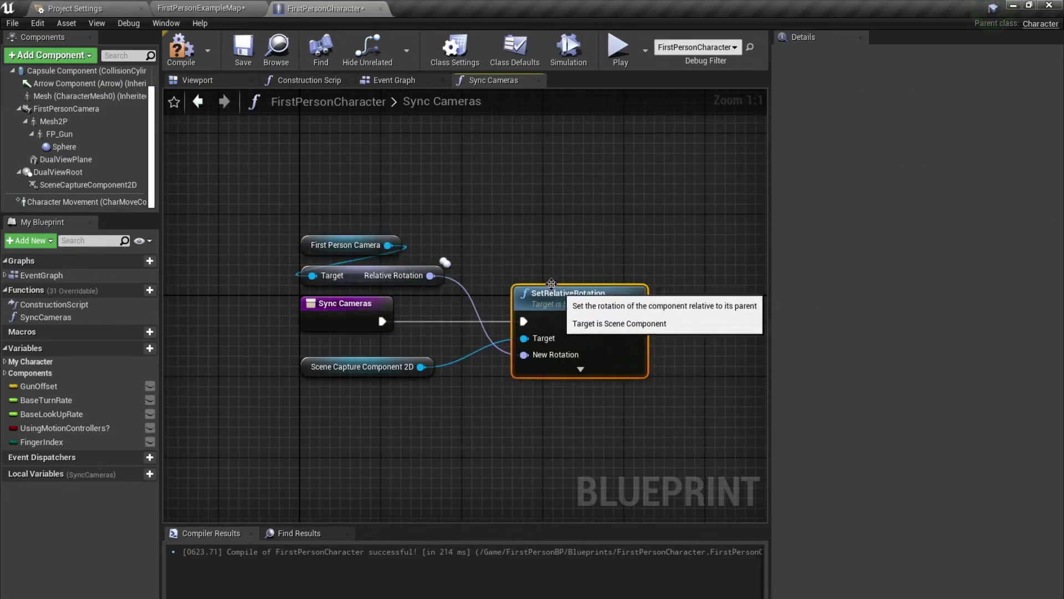
- Add a Sync Cameras call in the Event Graph, executed after Add Controller Yaw Input in the Mouse input group
{"action": "left_click", "coordinate": [394, 80]}
{"action": "right_click_drag", "start_coordinate": [358, 263], "coordinate": [394, 148]}
{"action": "scroll", "coordinate": [396, 177], "scroll_direction": "up", "scroll_amount": 3}
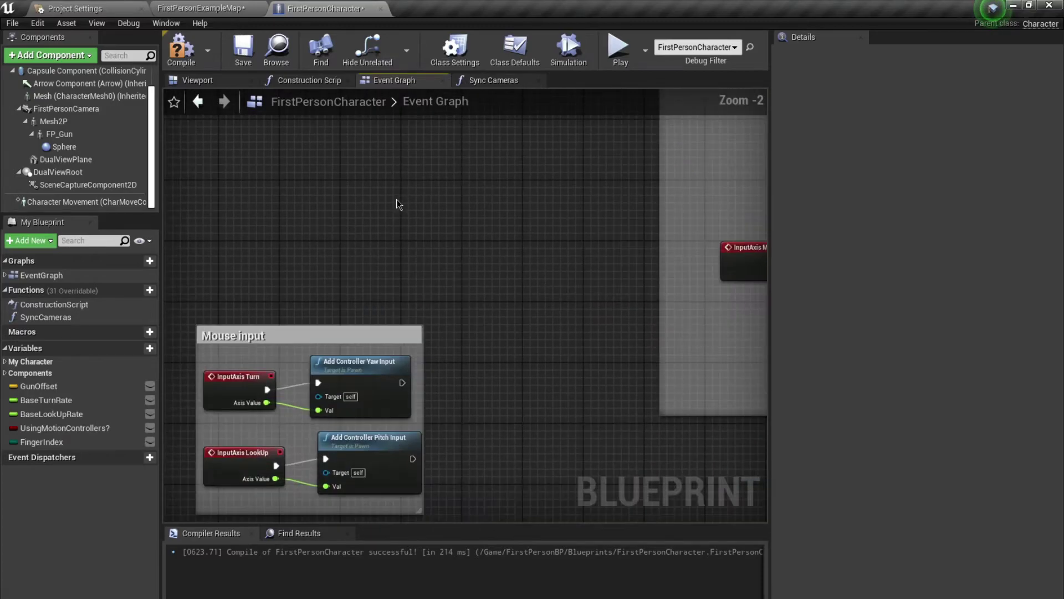
{"action": "right_click_drag", "start_coordinate": [393, 262], "coordinate": [422, 169]}
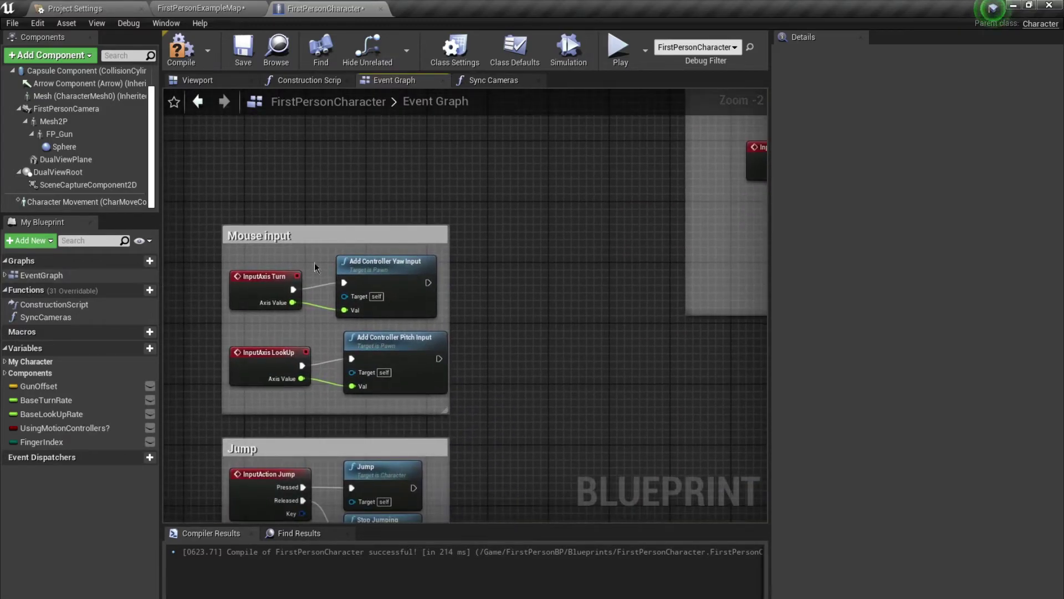
{"action": "right_click_drag", "start_coordinate": [369, 289], "coordinate": [290, 178]}
{"action": "left_click_drag", "start_coordinate": [70, 315], "coordinate": [422, 212]}
{"action": "scroll", "coordinate": [525, 289], "scroll_direction": "up", "scroll_amount": 2}
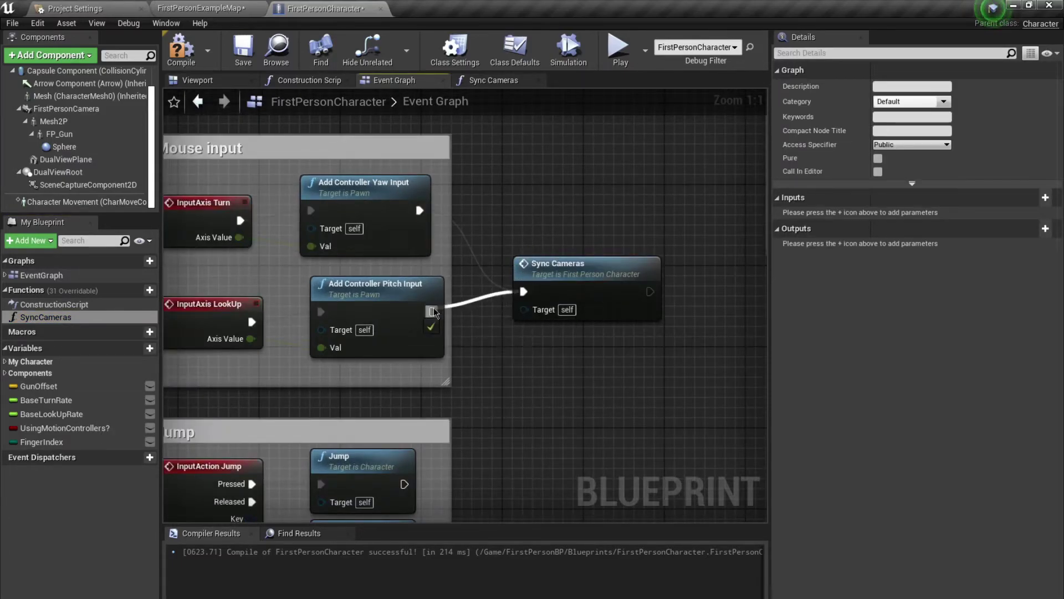
- Execute the same Sync Cameras call after Add Controller Pitch Input, and compile and save the blueprint
{"action": "left_click_drag", "start_coordinate": [434, 312], "coordinate": [433, 312]}
{"action": "left_click_drag", "start_coordinate": [584, 272], "coordinate": [574, 253]}
{"action": "right_click_drag", "start_coordinate": [267, 244], "coordinate": [365, 250]}
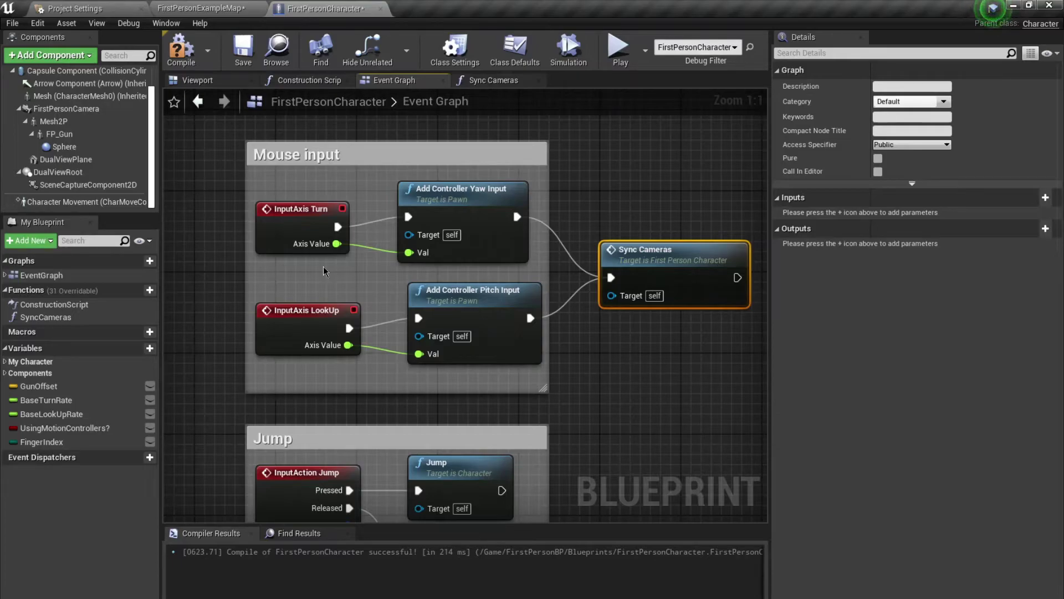
{"action": "left_click_drag", "start_coordinate": [654, 296], "coordinate": [633, 296]}
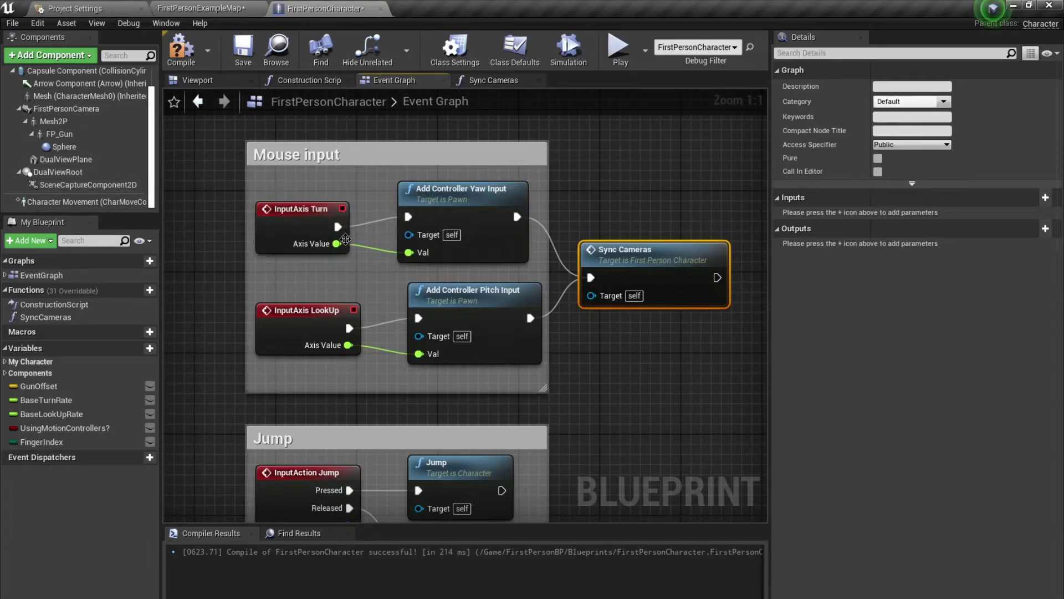
{"action": "left_click", "coordinate": [180, 51]}
{"action": "left_click", "coordinate": [243, 51]}
- Play the level and walk and look around to test whether the plane's view follows the camera rotation
{"action": "left_click", "coordinate": [200, 8]}
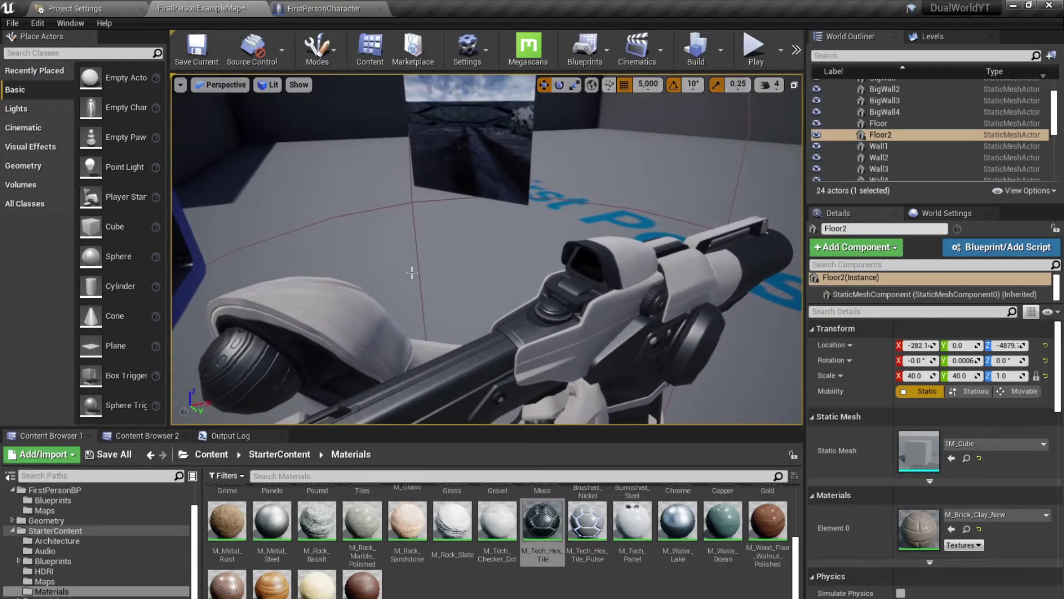
{"action": "key", "text": "alt+p"}
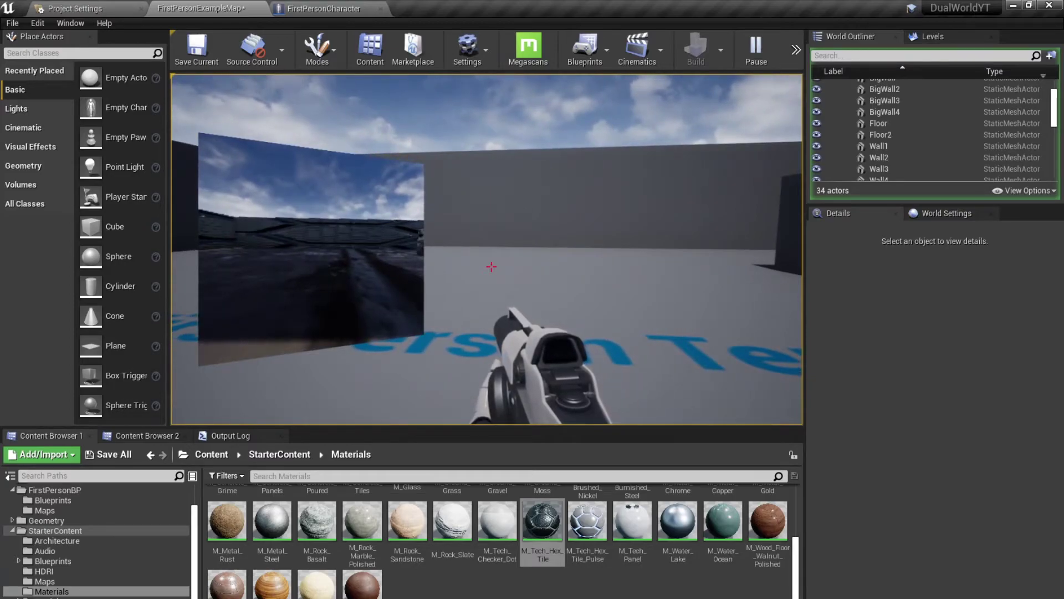
{"action": "key", "text": "w"}
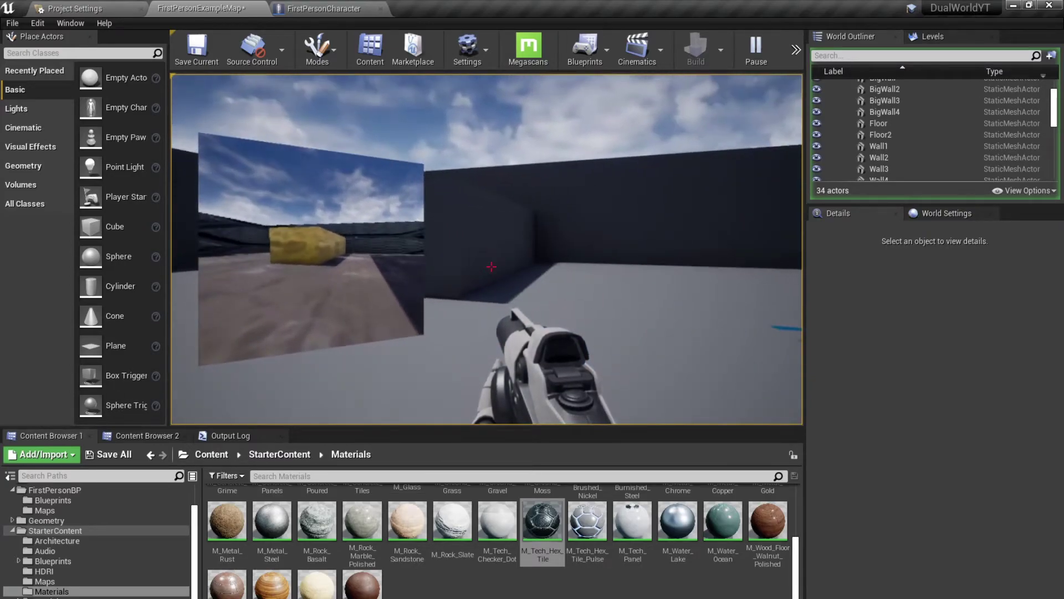
{"action": "key", "text": "w"}
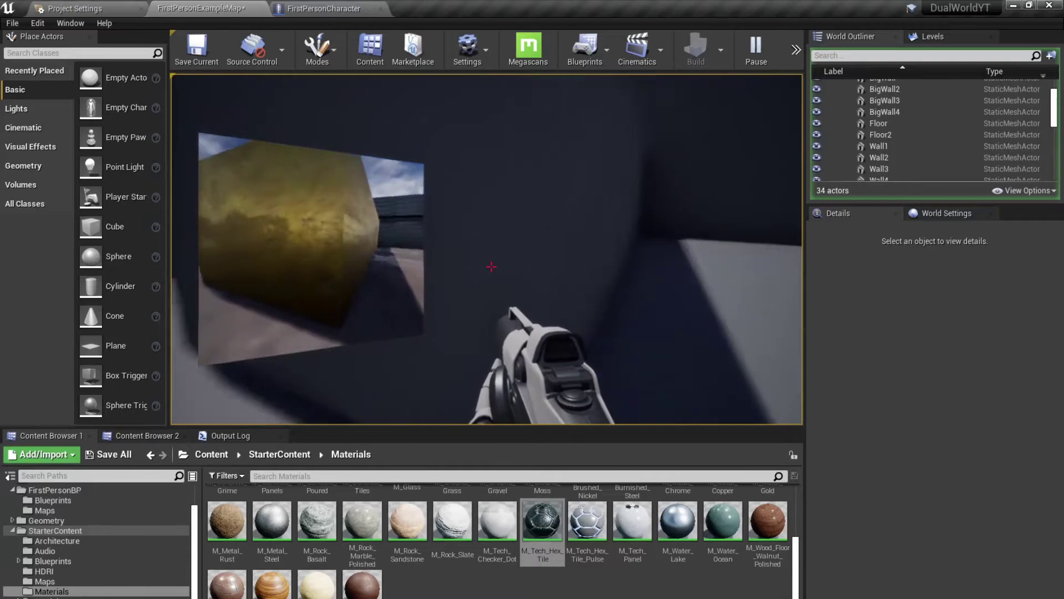
{"action": "key", "text": "s"}
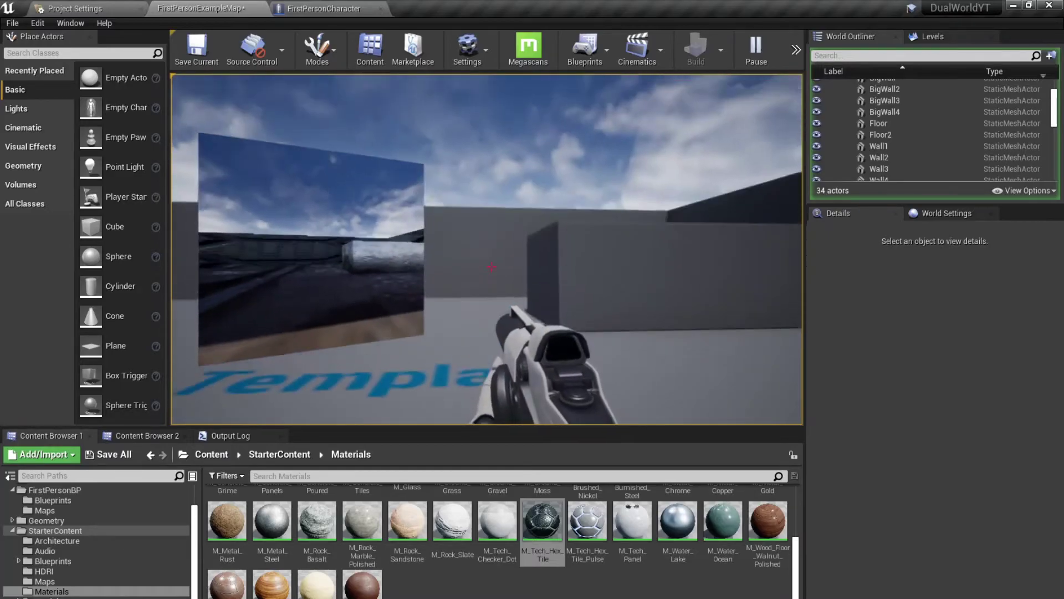
{"action": "key", "text": "w"}
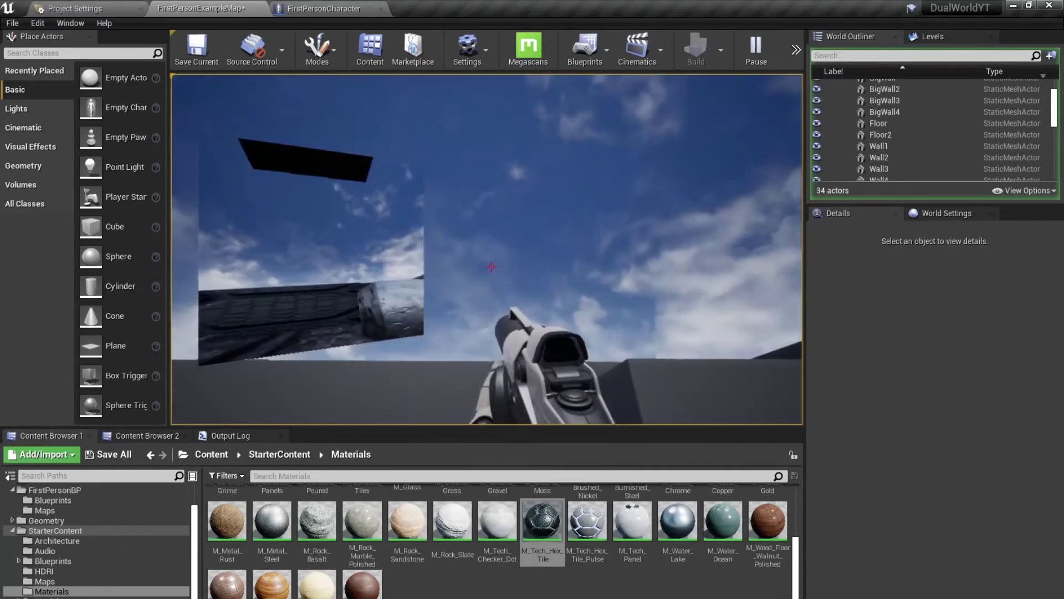
{"action": "key", "text": "Escape"}
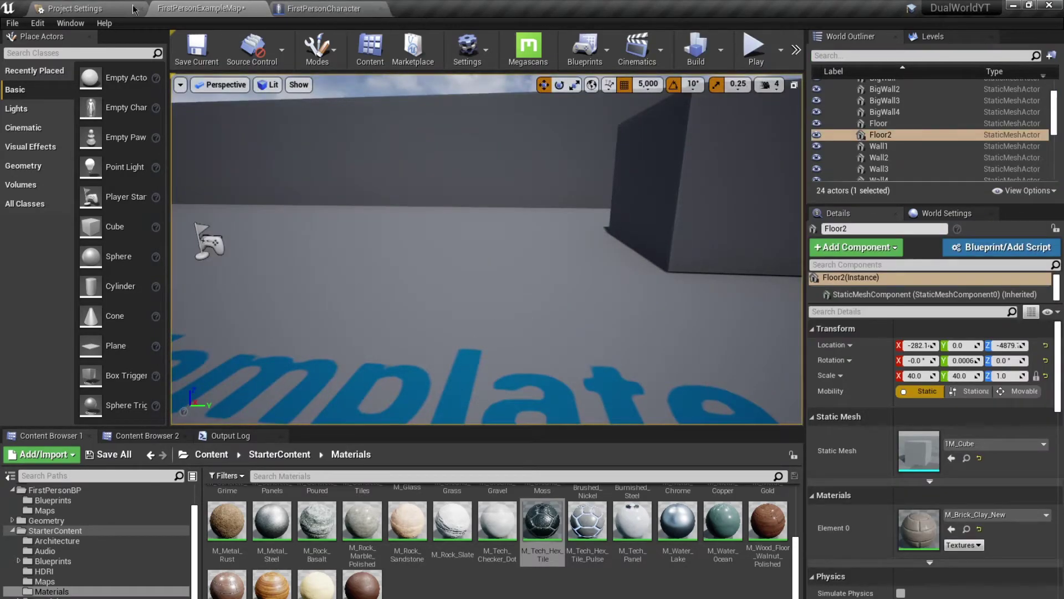
- Add an action mapping named ShiftWorld bound to Q in the project's Input settings
{"action": "left_click", "coordinate": [113, 10]}
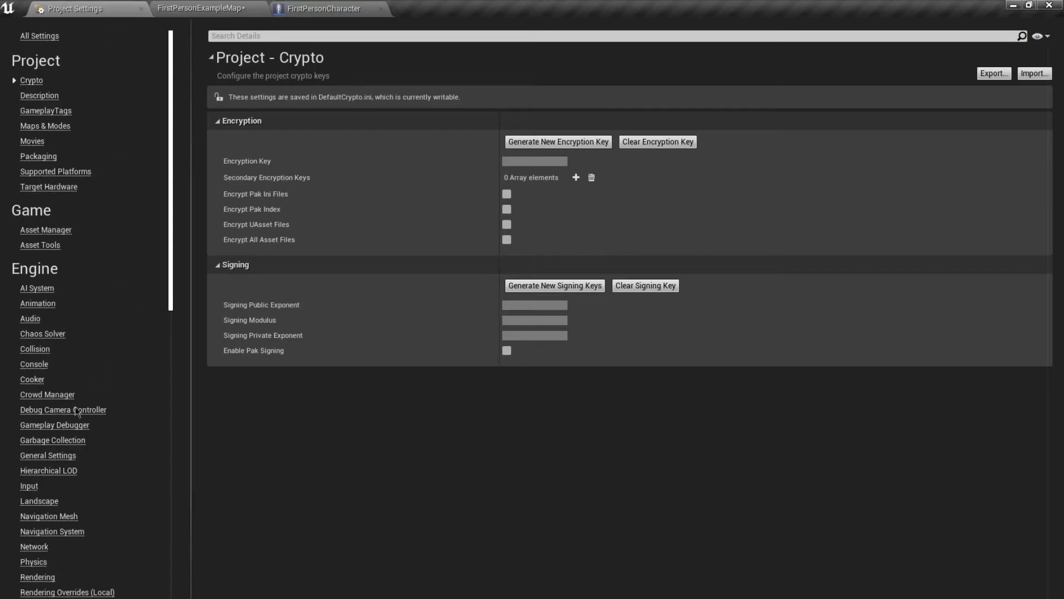
{"action": "left_click", "coordinate": [29, 485]}
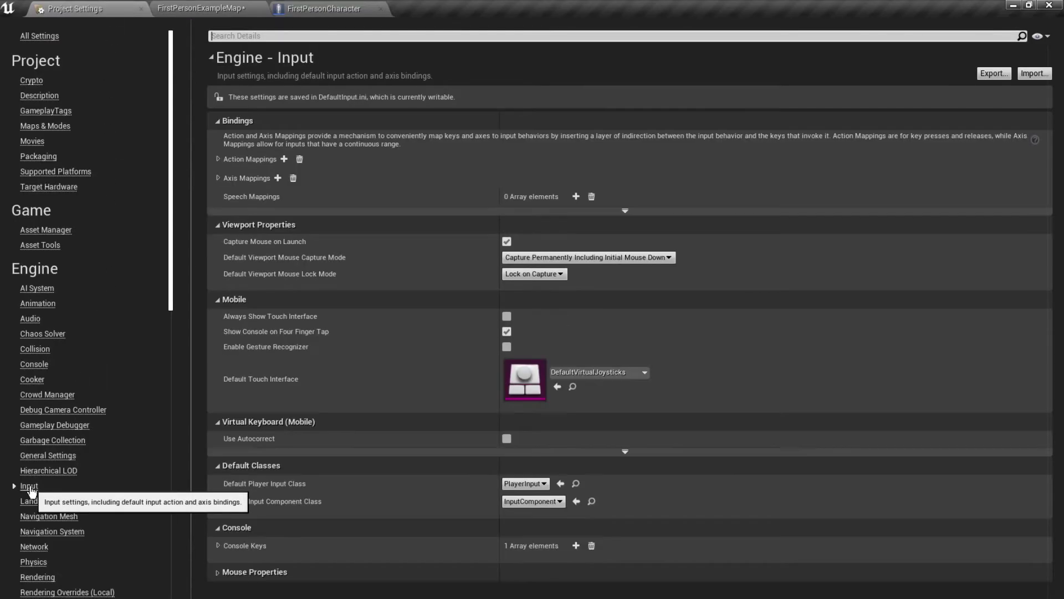
{"action": "left_click", "coordinate": [218, 158]}
{"action": "left_click", "coordinate": [283, 159]}
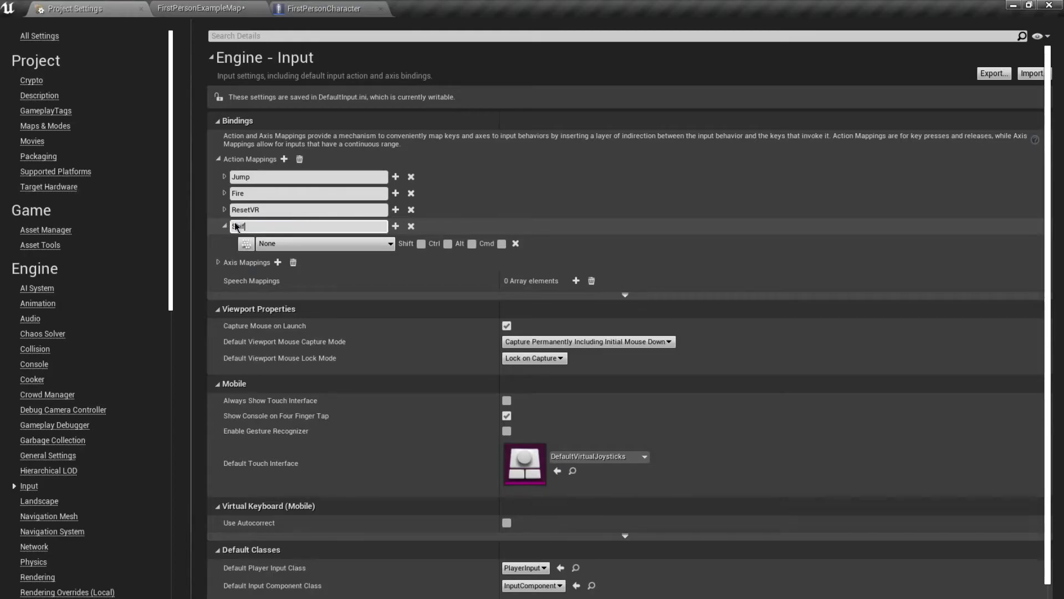
{"action": "type", "text": "ShiftWorld"}
{"action": "key", "text": "Return"}
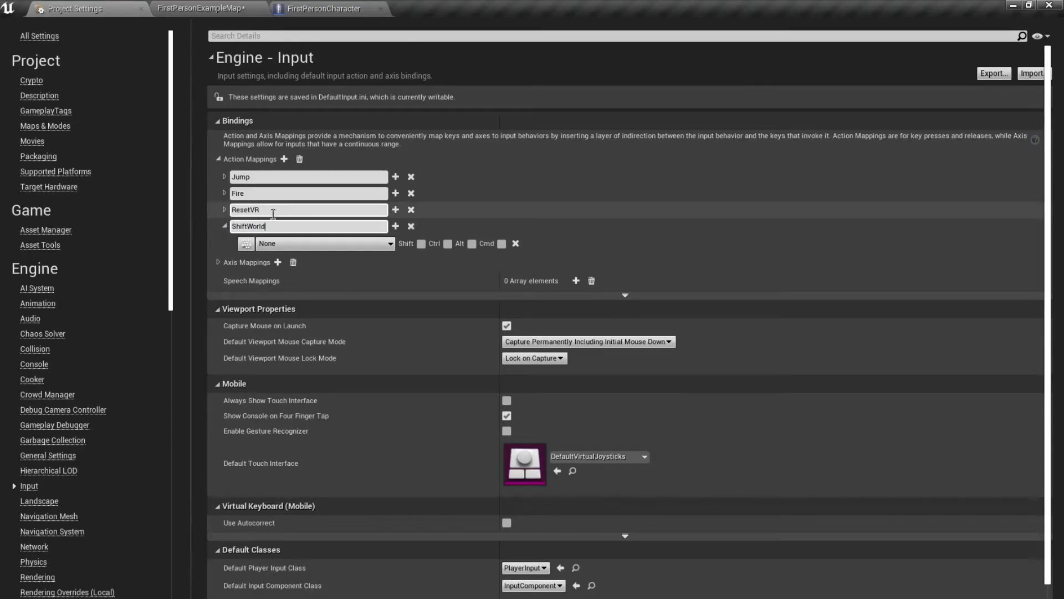
{"action": "left_click", "coordinate": [246, 243]}
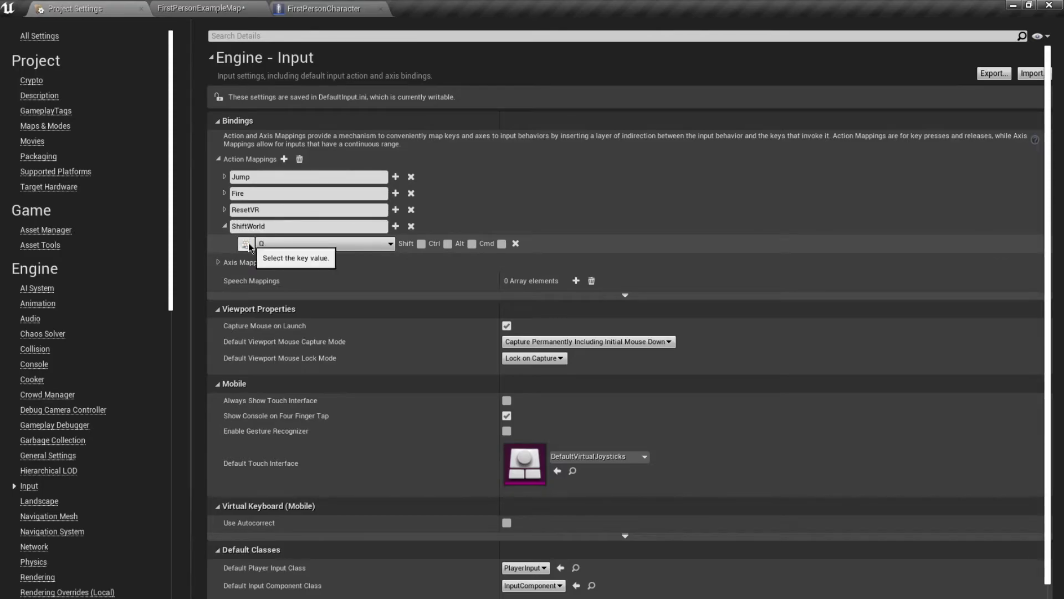
{"action": "key", "text": "q"}
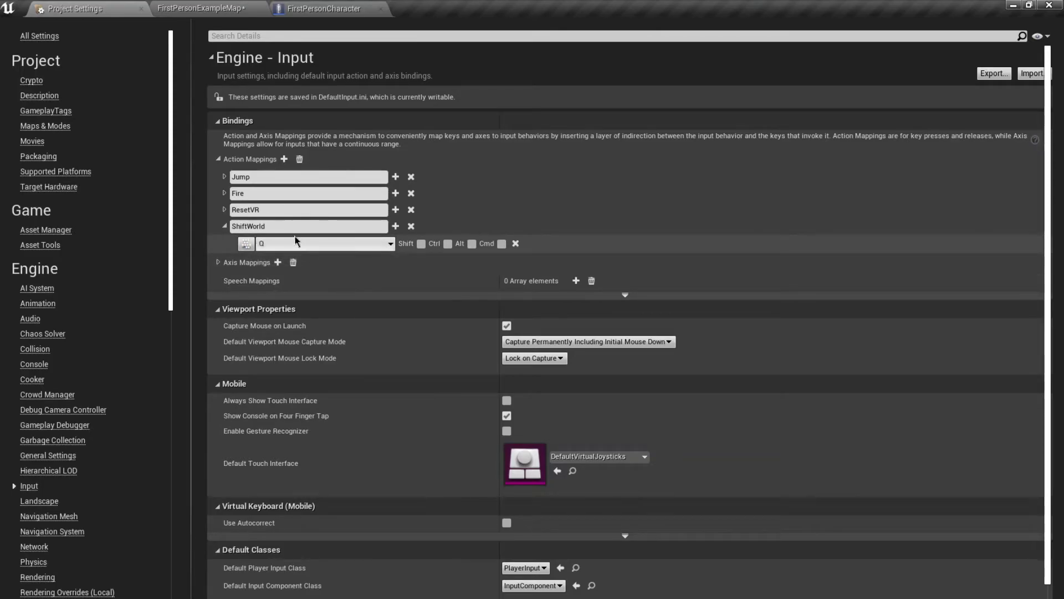
- Add an InputAction ShiftWorld event in an empty area of the FirstPersonCharacter blueprint's Event Graph
{"action": "left_click", "coordinate": [318, 9]}
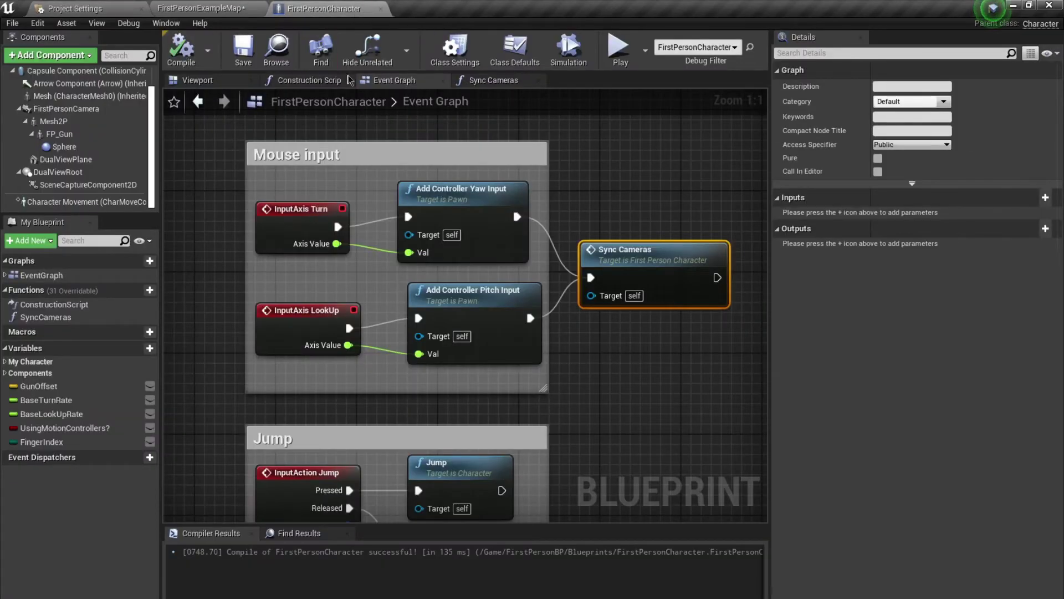
{"action": "scroll", "coordinate": [242, 357], "scroll_direction": "down", "scroll_amount": 4}
{"action": "right_click_drag", "start_coordinate": [243, 357], "coordinate": [396, 182]}
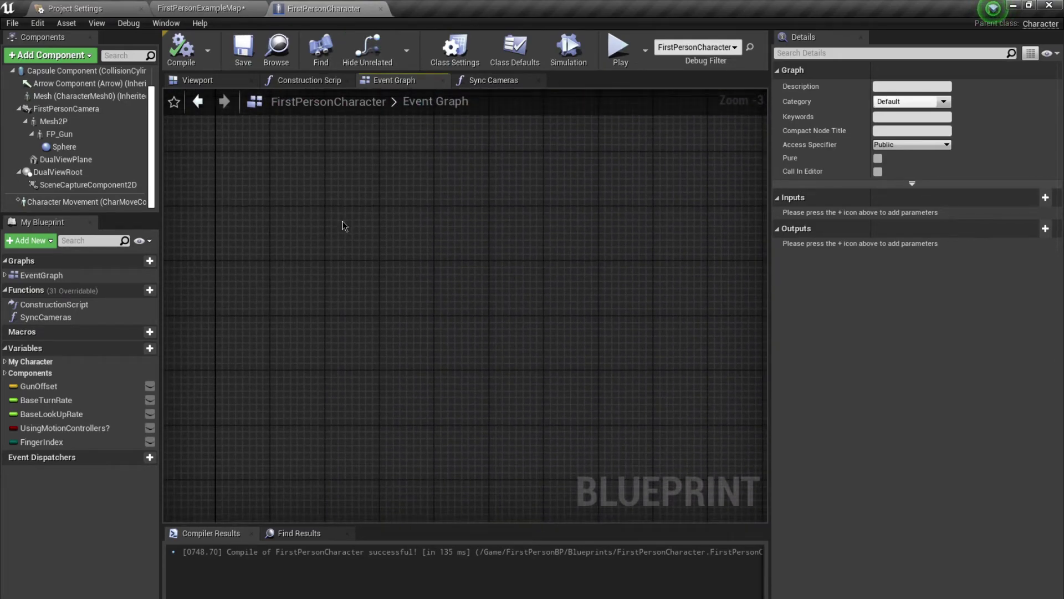
{"action": "right_click", "coordinate": [342, 220]}
{"action": "type", "text": "shiftworld"}
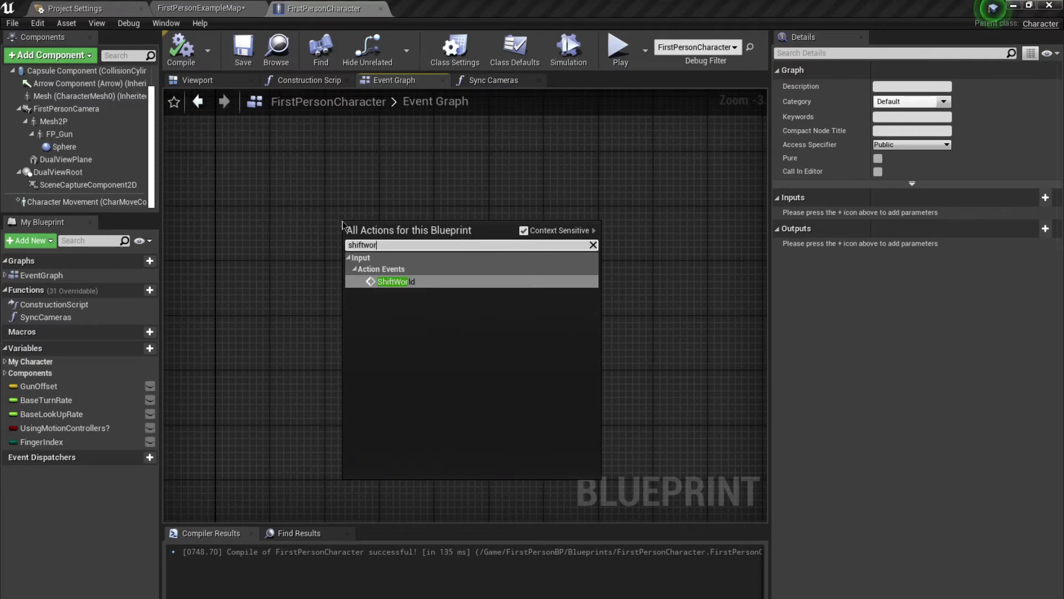
{"action": "key", "text": "Return"}
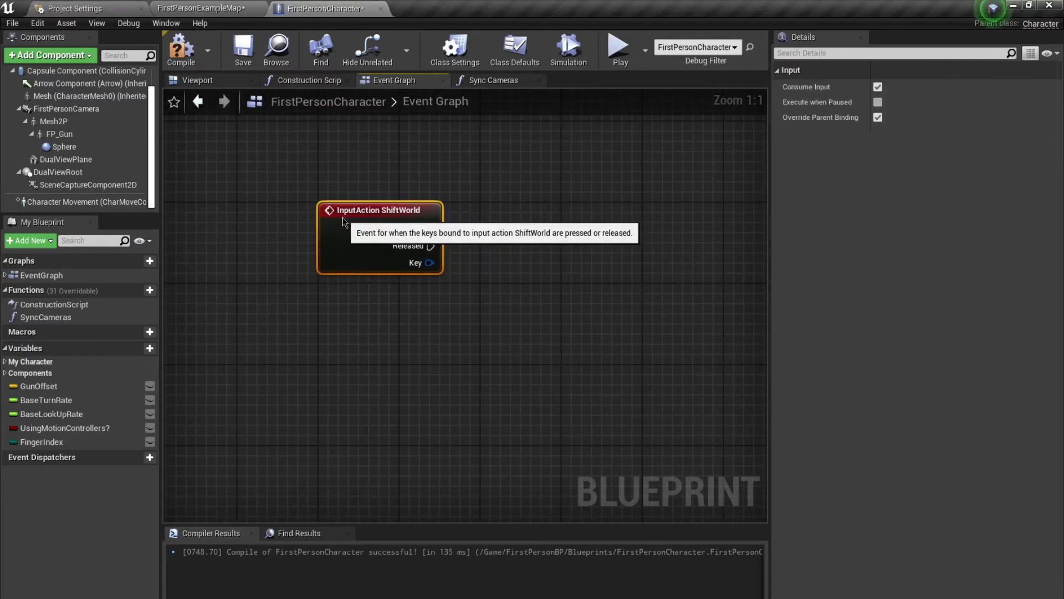
{"action": "right_click_drag", "start_coordinate": [510, 232], "coordinate": [362, 245]}
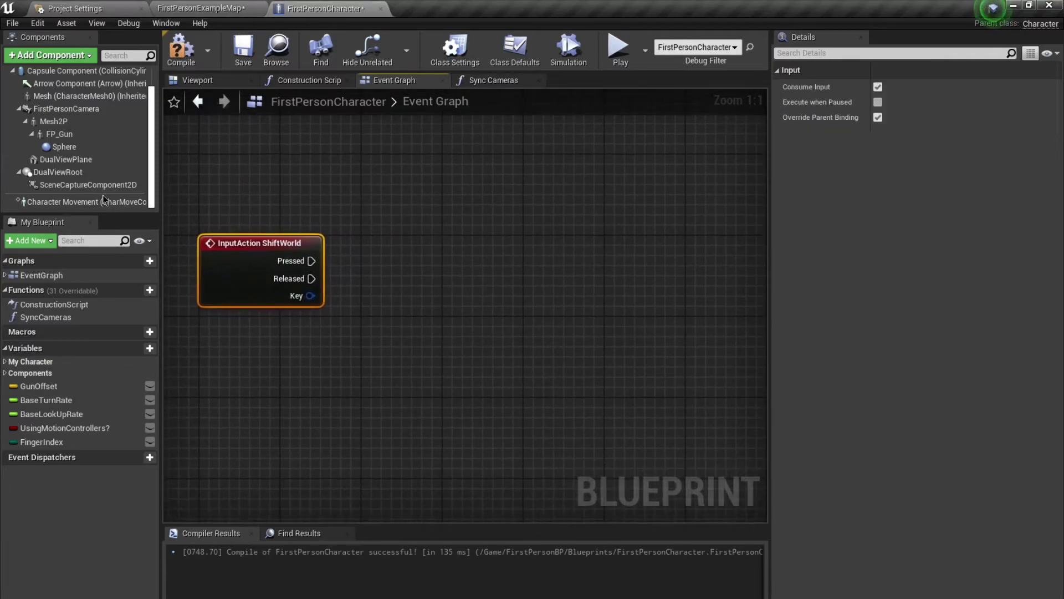
- Add a DualViewRoot reference below the ShiftWorld event and get its world transform with a GetWorldTransform node
{"action": "left_click_drag", "start_coordinate": [58, 172], "coordinate": [367, 342]}
{"action": "type", "text": "getw"}
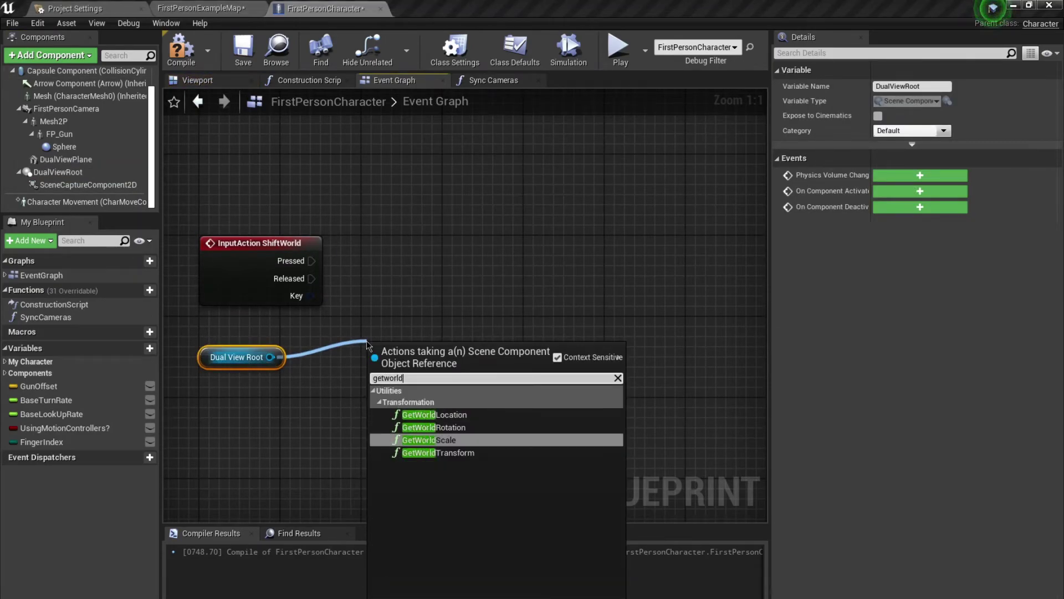
{"action": "type", "text": "orld"}
{"action": "left_click", "coordinate": [462, 452]}
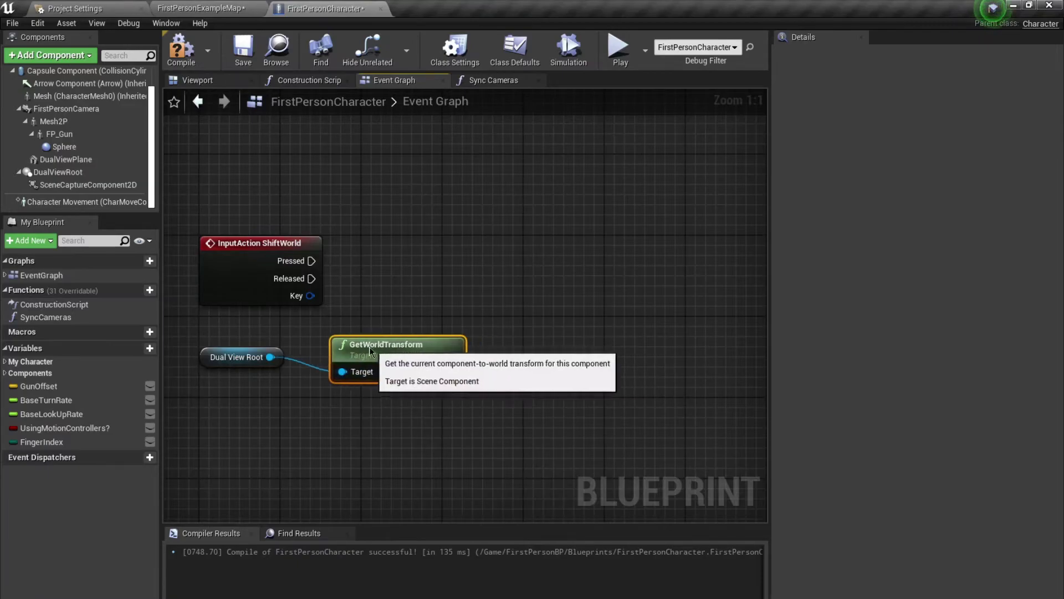
{"action": "left_click_drag", "start_coordinate": [366, 335], "coordinate": [295, 355]}
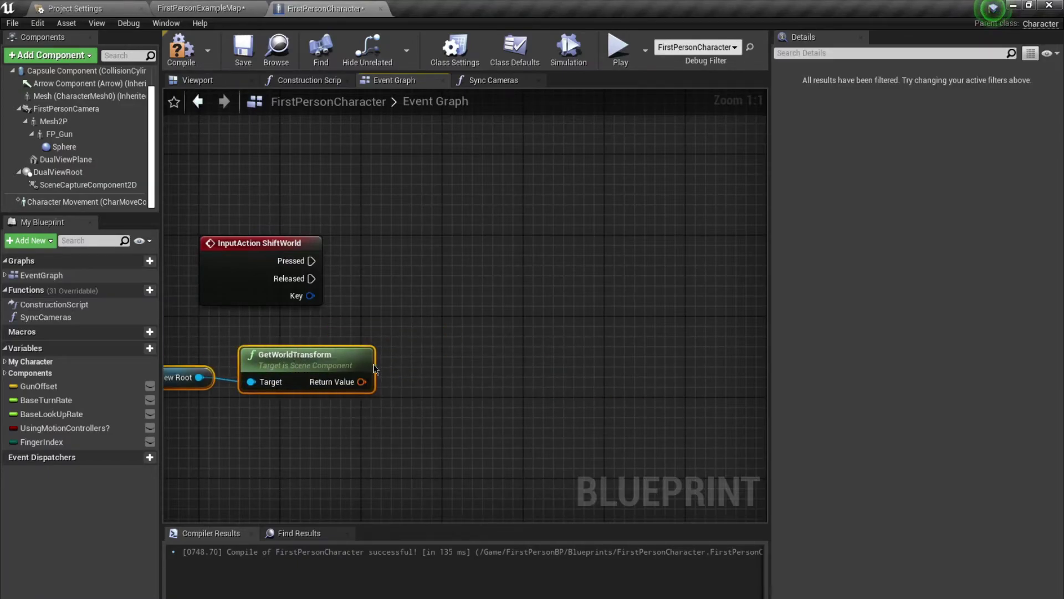
{"action": "right_click_drag", "start_coordinate": [400, 273], "coordinate": [413, 293]}
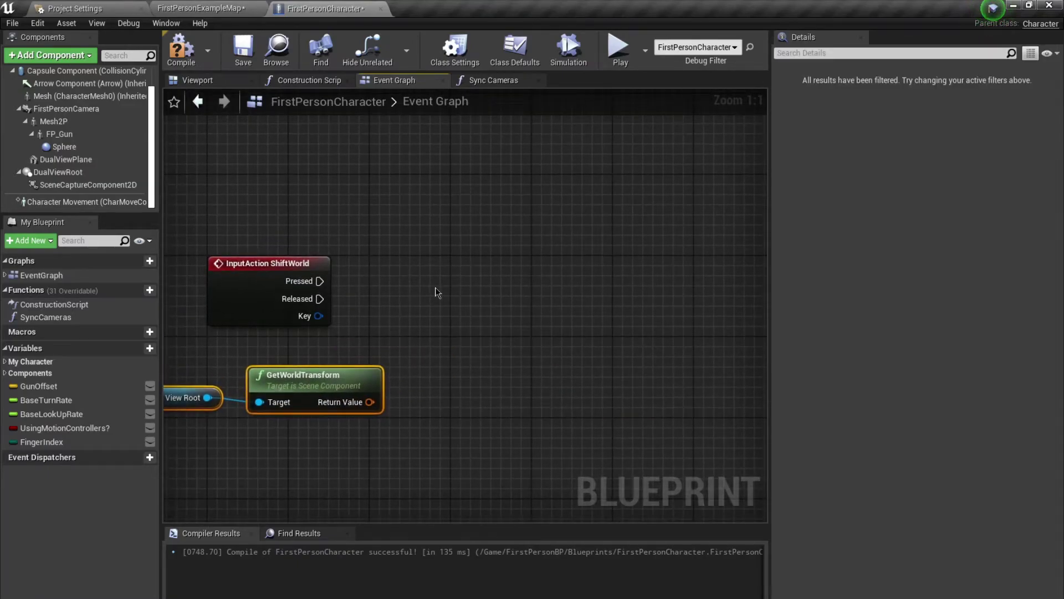
- Add a SetActorTransform node run by ShiftWorld's Pressed output, feed it the GetWorldTransform result and enable Teleport
{"action": "right_click", "coordinate": [436, 292]}
{"action": "type", "text": "setactortria"}
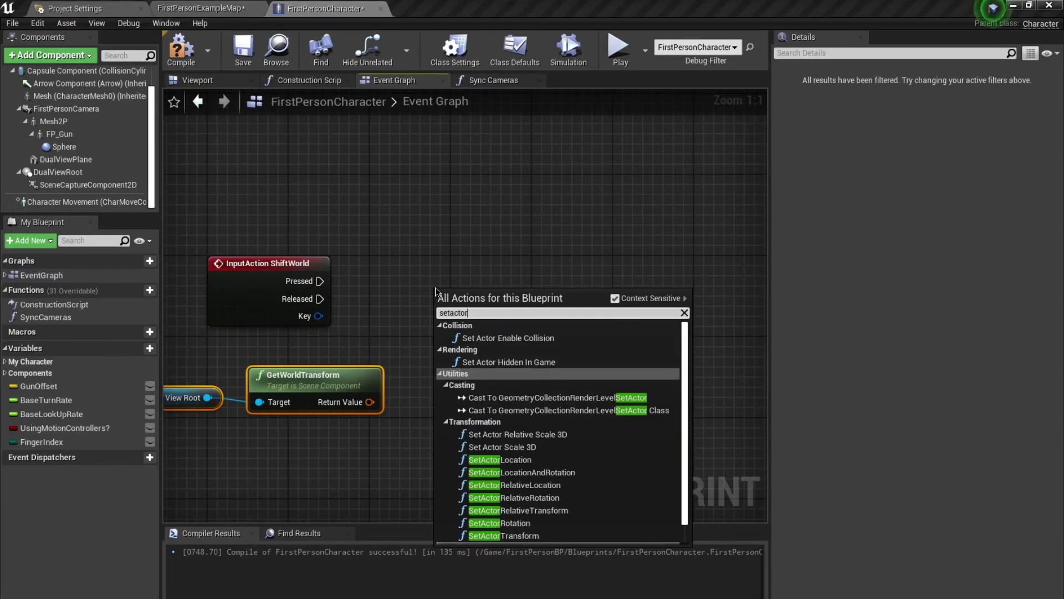
{"action": "key", "text": "BackSpace"}
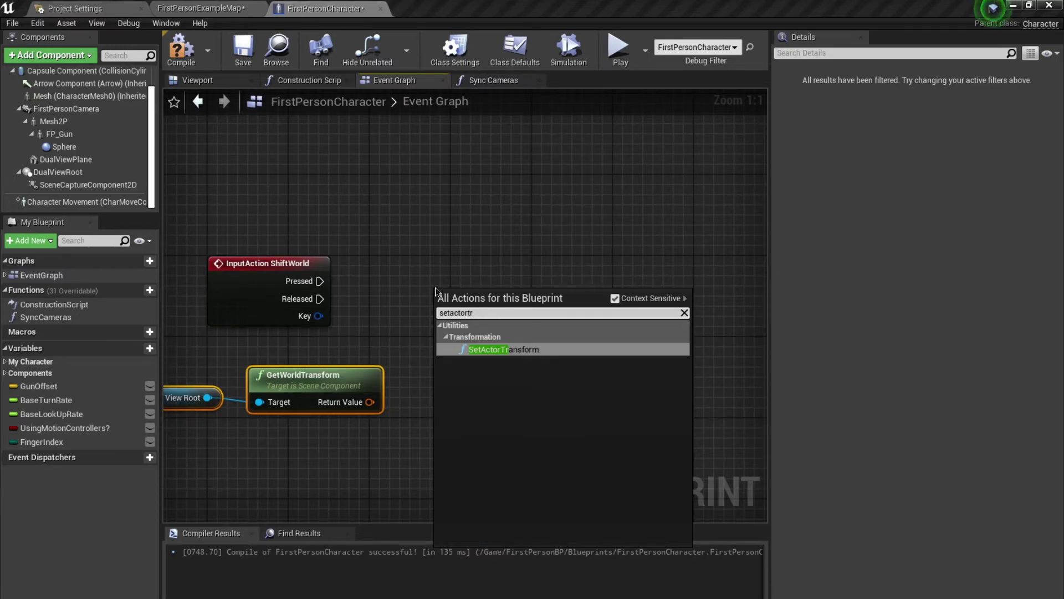
{"action": "key", "text": "Return"}
{"action": "left_click_drag", "start_coordinate": [441, 321], "coordinate": [320, 281]}
{"action": "left_click_drag", "start_coordinate": [488, 293], "coordinate": [528, 252]}
{"action": "left_click_drag", "start_coordinate": [370, 402], "coordinate": [483, 319]}
{"action": "left_click", "coordinate": [528, 355]}
- Rearrange the DualViewRoot, GetWorldTransform and SetActorTransform nodes into a compact layout beside the ShiftWorld event
{"action": "right_click_drag", "start_coordinate": [392, 412], "coordinate": [475, 392]}
{"action": "left_click_drag", "start_coordinate": [447, 426], "coordinate": [256, 339]}
{"action": "right_click_drag", "start_coordinate": [521, 286], "coordinate": [330, 294]}
{"action": "left_click_drag", "start_coordinate": [433, 263], "coordinate": [401, 258]}
{"action": "right_click_drag", "start_coordinate": [311, 407], "coordinate": [456, 360]}
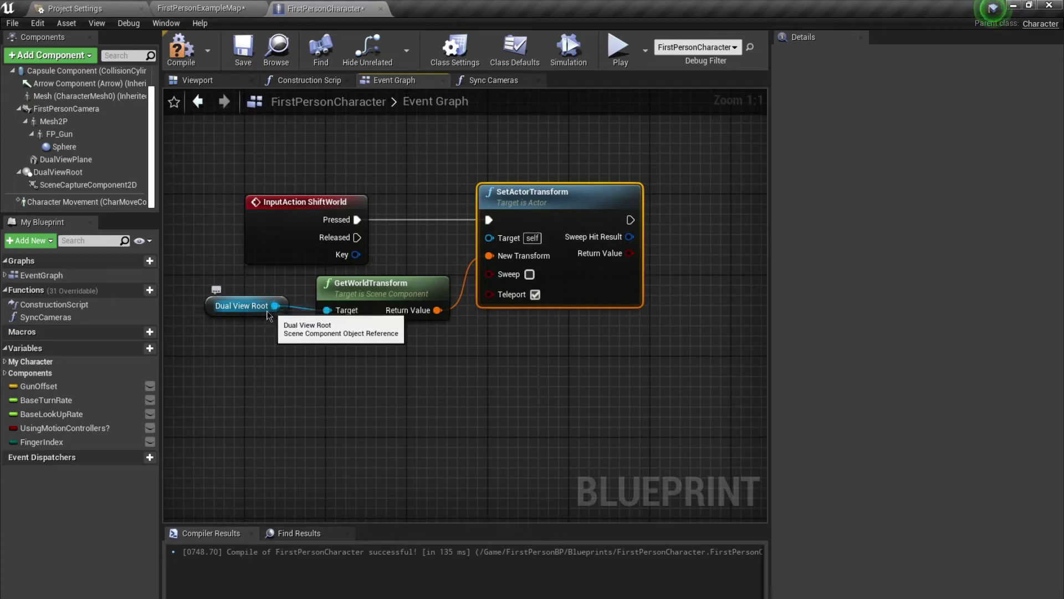
{"action": "left_click_drag", "start_coordinate": [275, 305], "coordinate": [314, 358]}
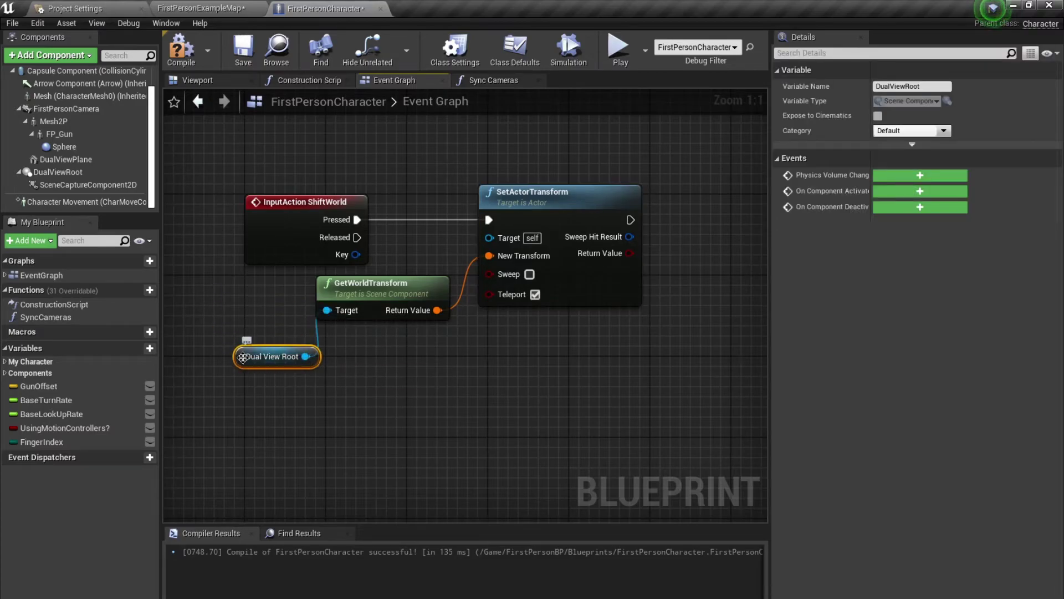
{"action": "right_click_drag", "start_coordinate": [323, 364], "coordinate": [220, 368]}
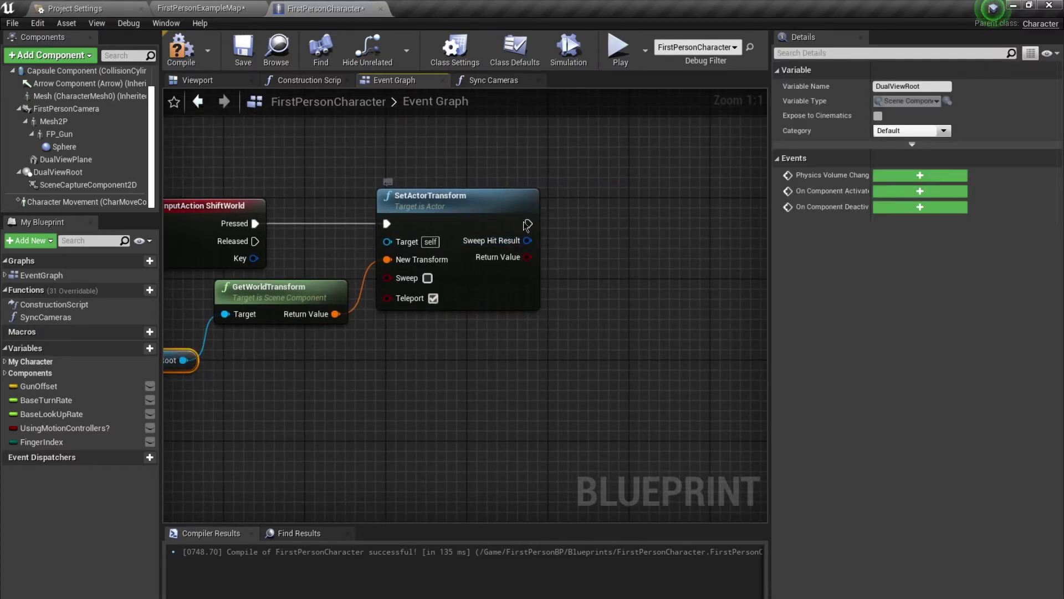
- Add a Flip Flop node executed after SetActorTransform
{"action": "left_click_drag", "start_coordinate": [533, 224], "coordinate": [603, 226]}
{"action": "type", "text": "flip"}
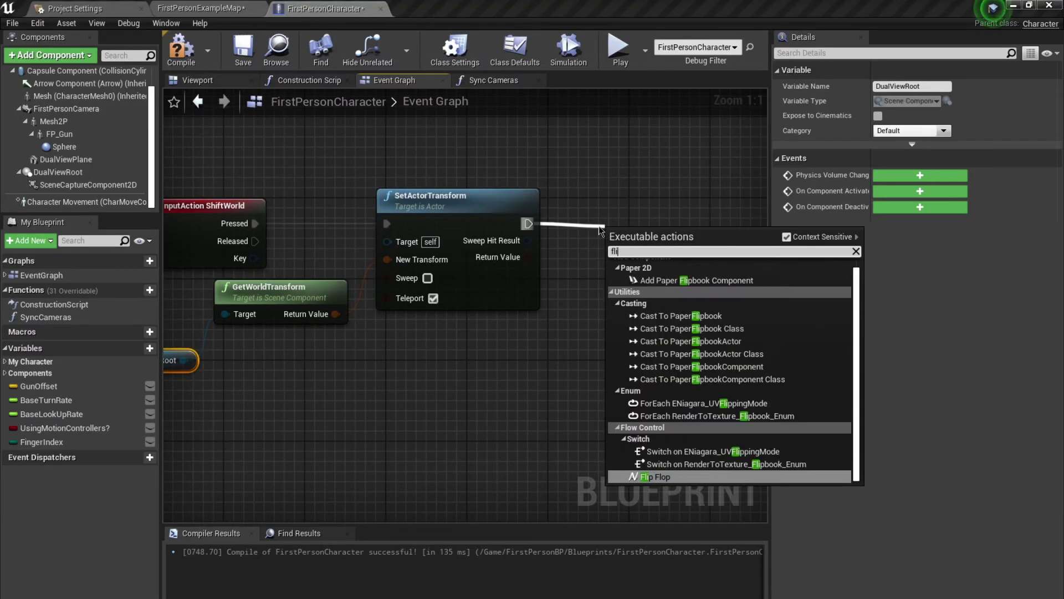
{"action": "key", "text": "Return"}
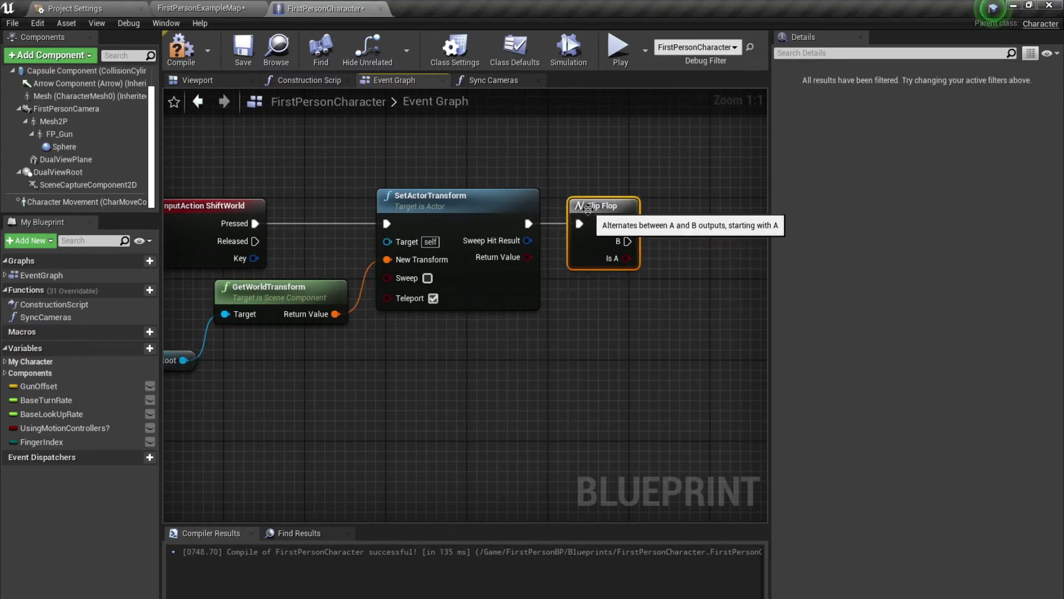
- Add a SetRelativeLocation node for DualViewRoot on Flip Flop output A, with New Location Z 5000 and Teleport enabled
{"action": "left_click_drag", "start_coordinate": [183, 360], "coordinate": [567, 348]}
{"action": "type", "text": "s"}
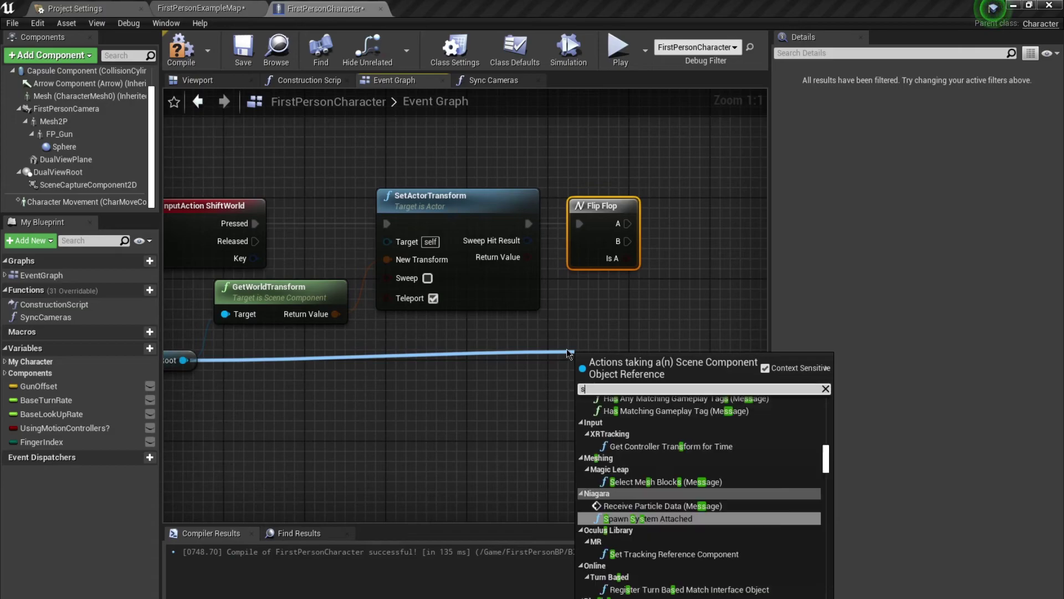
{"action": "type", "text": "etrela"}
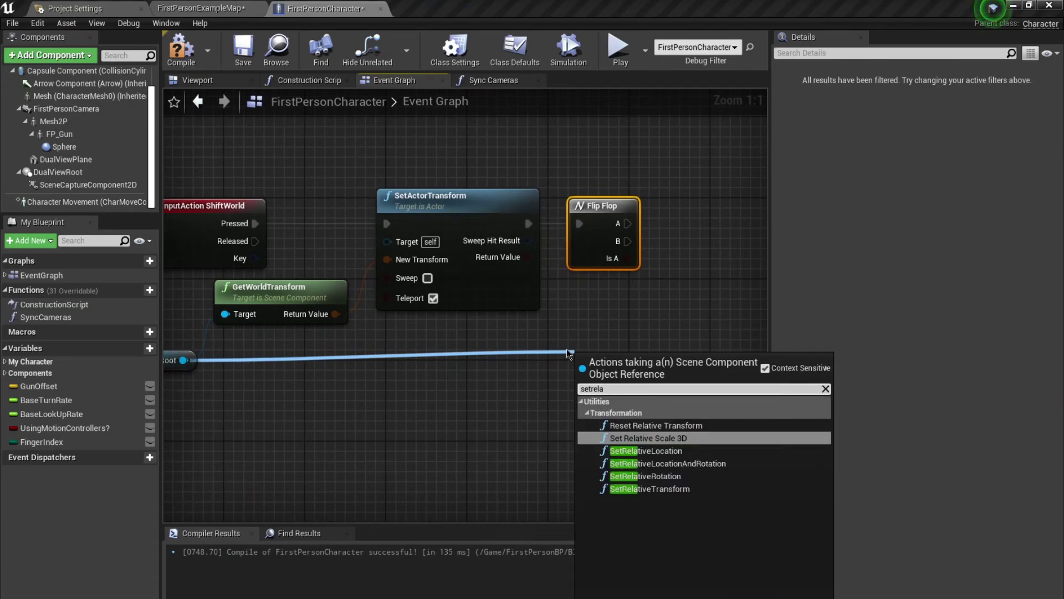
{"action": "left_click", "coordinate": [660, 449]}
{"action": "right_click_drag", "start_coordinate": [620, 315], "coordinate": [395, 345]}
{"action": "left_click_drag", "start_coordinate": [410, 408], "coordinate": [403, 254]}
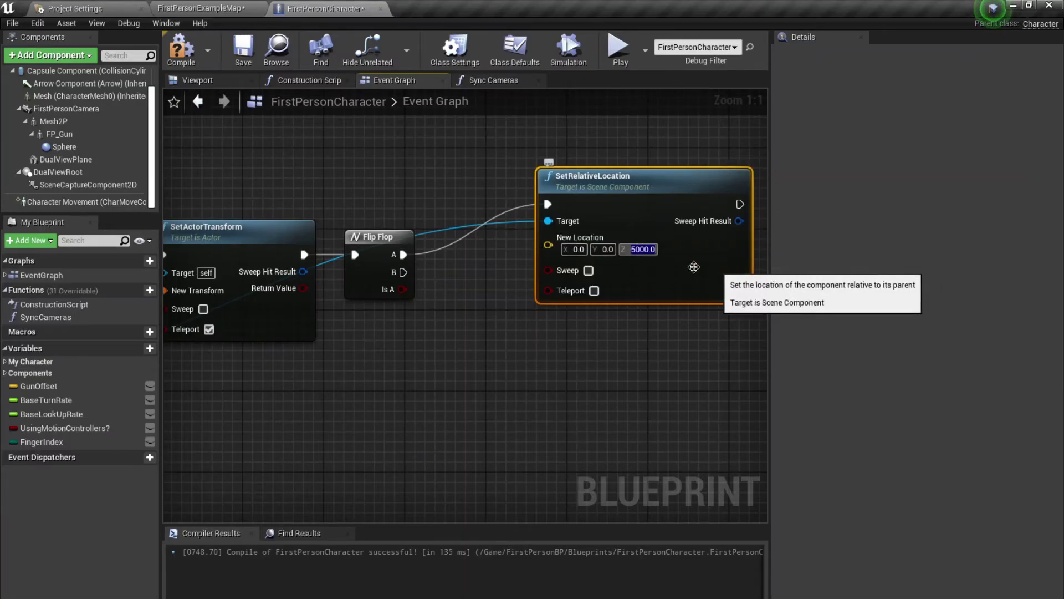
{"action": "left_click", "coordinate": [594, 290]}
- Duplicate SetRelativeLocation for Flip Flop output B, set its New Location Z to -5000 and target it to DualViewRoot
{"action": "key", "text": "ctrl+v"}
{"action": "left_click_drag", "start_coordinate": [618, 359], "coordinate": [403, 272]}
{"action": "type", "text": "-5000"}
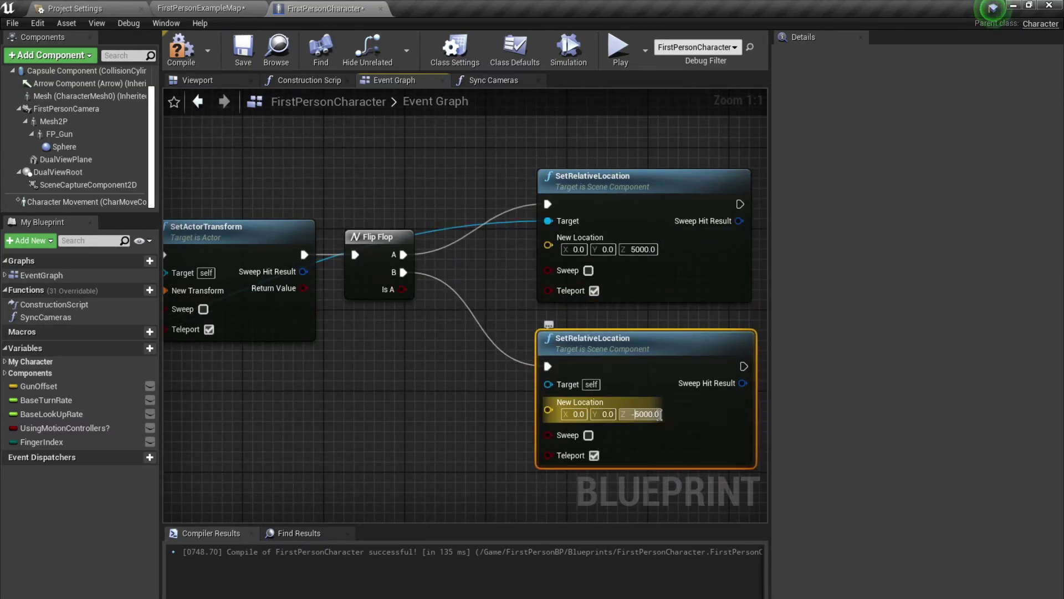
{"action": "key", "text": "Return"}
{"action": "right_click_drag", "start_coordinate": [309, 389], "coordinate": [538, 378]}
{"action": "scroll", "coordinate": [302, 401], "scroll_direction": "down", "scroll_amount": 2}
{"action": "right_click_drag", "start_coordinate": [249, 396], "coordinate": [240, 370]}
{"action": "left_click_drag", "start_coordinate": [211, 360], "coordinate": [650, 355]}
- Check DualViewRoot's default location against the two SetRelativeLocation nodes, and compile and save the blueprint
{"action": "left_click", "coordinate": [80, 174]}
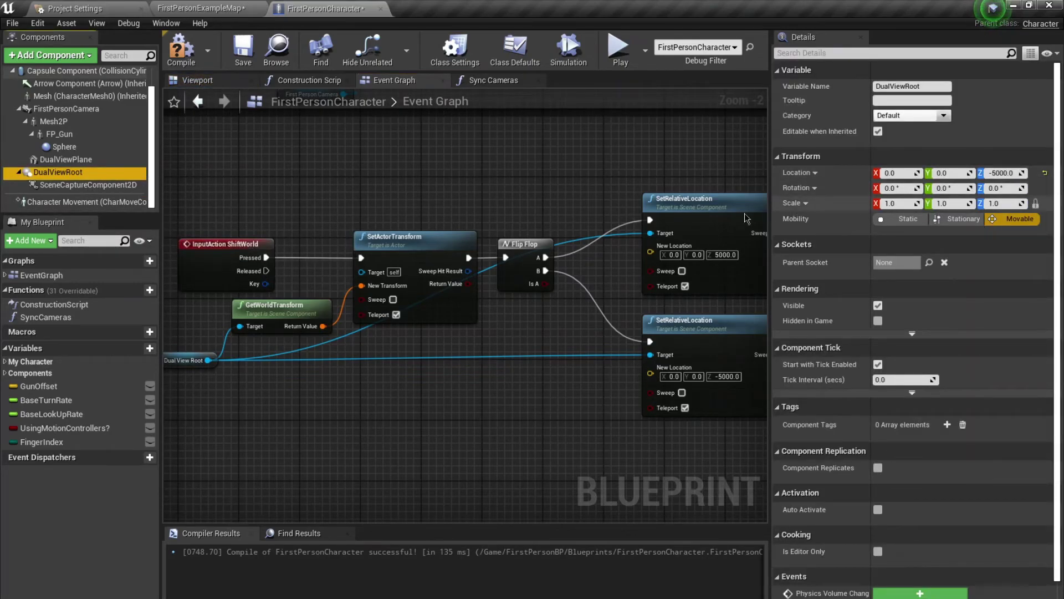
{"action": "right_click_drag", "start_coordinate": [579, 190], "coordinate": [536, 213]}
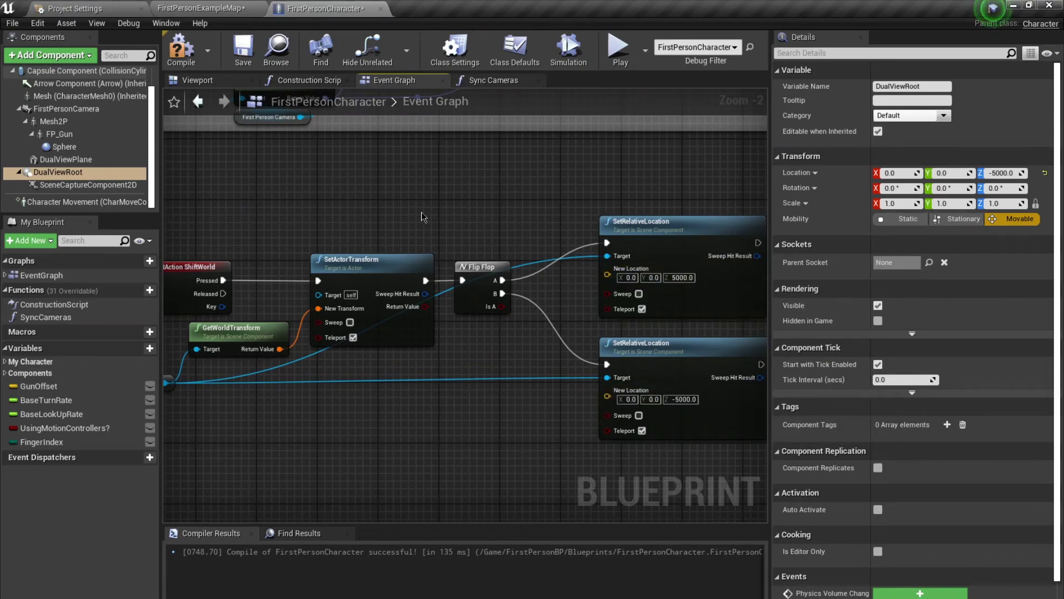
{"action": "right_click_drag", "start_coordinate": [265, 197], "coordinate": [370, 205]}
{"action": "left_click", "coordinate": [179, 50]}
{"action": "left_click", "coordinate": [242, 58]}
- Play FirstPersonExampleMap and trigger ShiftWorld to test switching between the two worlds
{"action": "left_click", "coordinate": [244, 13]}
{"action": "right_click_drag", "start_coordinate": [468, 236], "coordinate": [399, 238]}
{"action": "key", "text": "alt+p"}
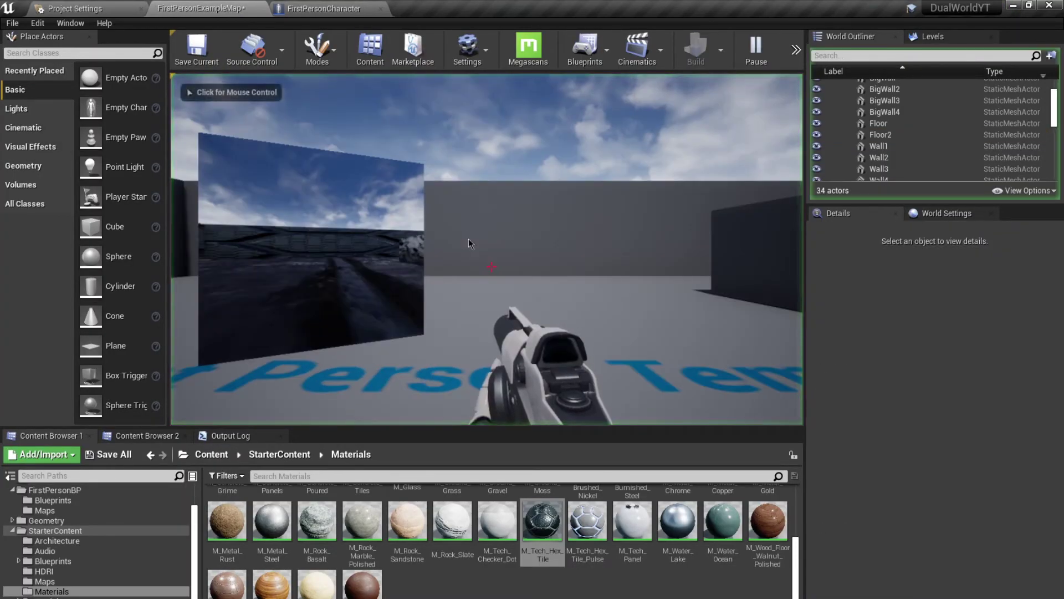
{"action": "key", "text": "Escape"}
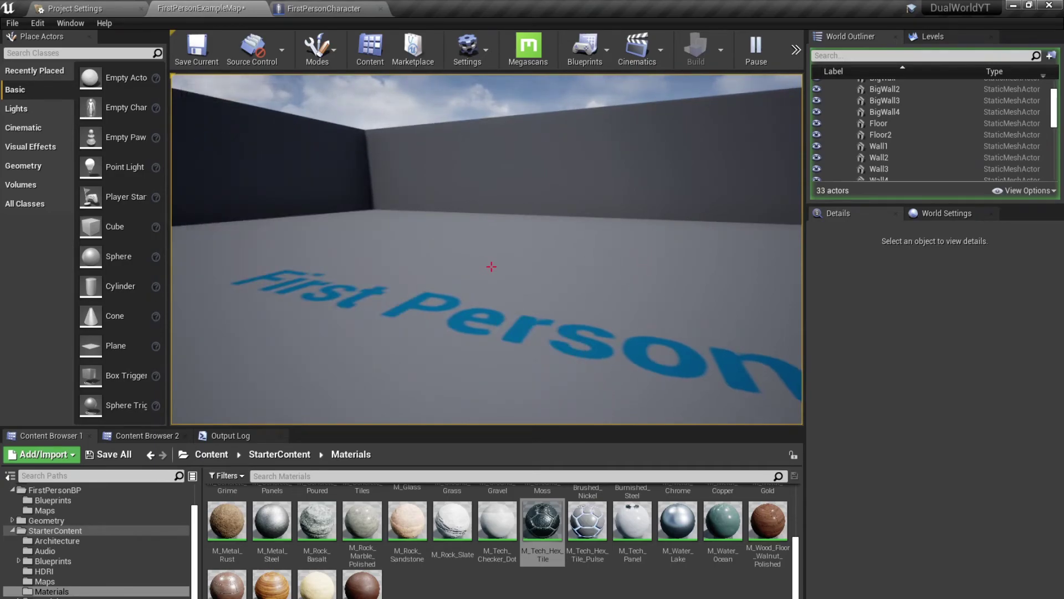
{"action": "key", "text": "Escape"}
- Reset the level's Kill Z in the World Settings to its default of -1048575.0
{"action": "scroll", "coordinate": [439, 211], "scroll_direction": "down", "scroll_amount": 5}
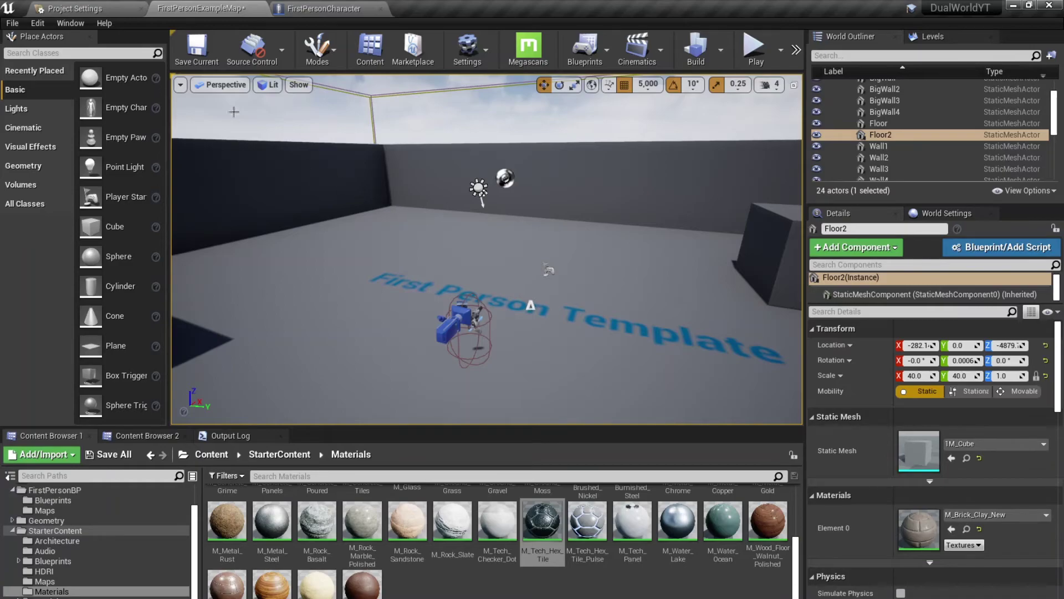
{"action": "left_click", "coordinate": [80, 27]}
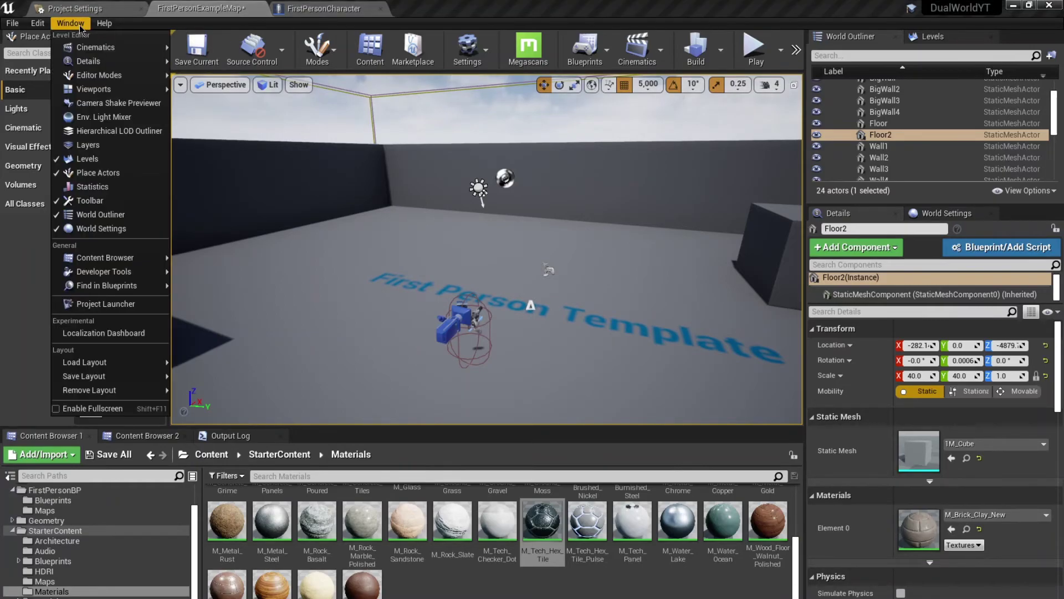
{"action": "left_click", "coordinate": [121, 232]}
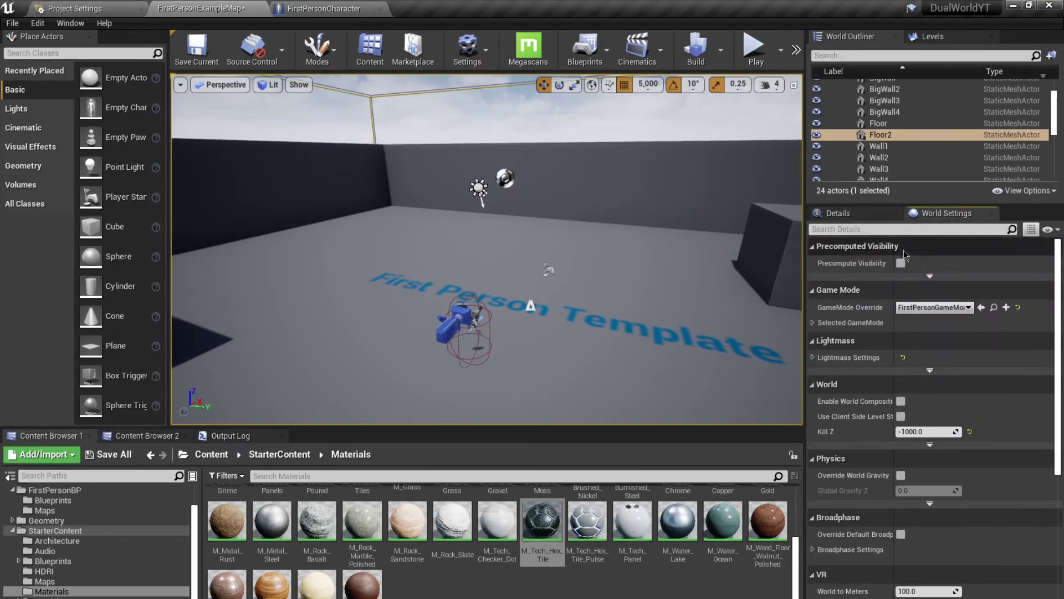
{"action": "scroll", "coordinate": [864, 289], "scroll_direction": "down", "scroll_amount": 1}
{"action": "mouse_move", "coordinate": [822, 396]}
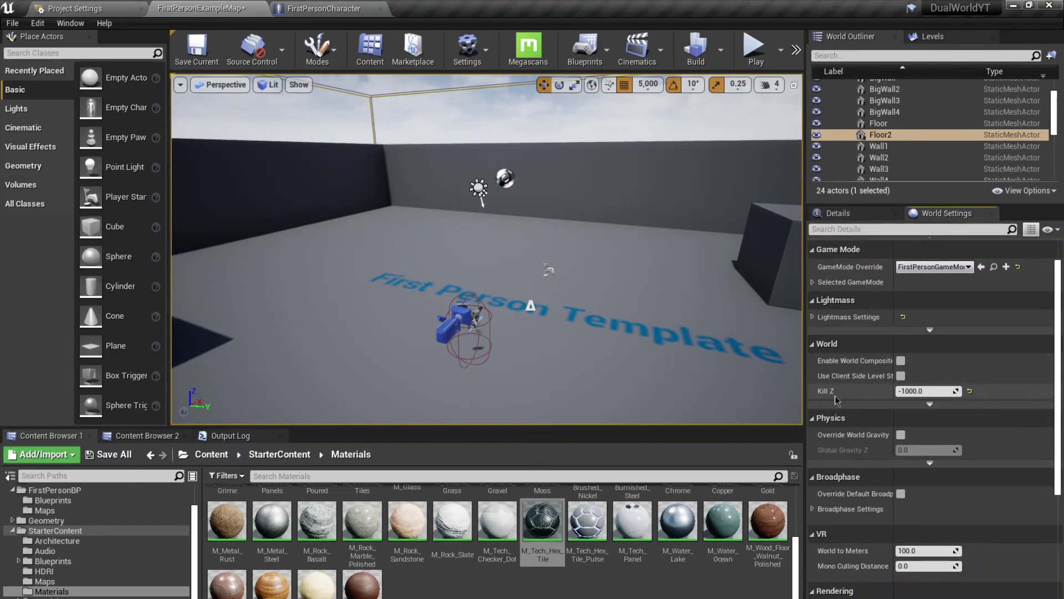
{"action": "left_click", "coordinate": [969, 392]}
- Play the level again, moving around and shifting worlds repeatedly to test the switch in both directions
{"action": "right_click_drag", "start_coordinate": [594, 345], "coordinate": [559, 326]}
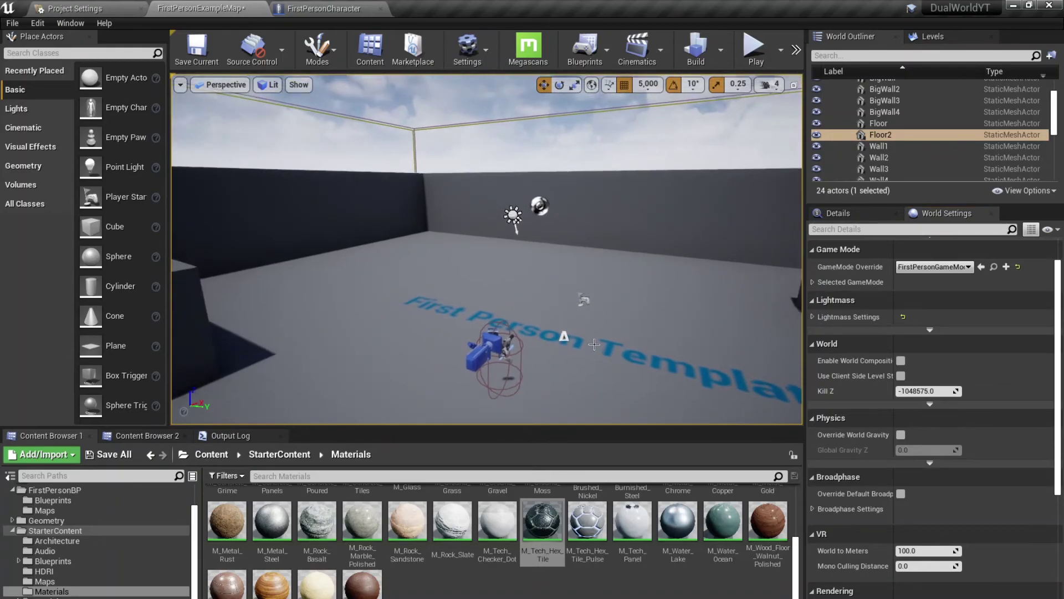
{"action": "key", "text": "alt+p"}
{"action": "left_click", "coordinate": [593, 345]}
{"action": "left_click", "coordinate": [593, 344]}
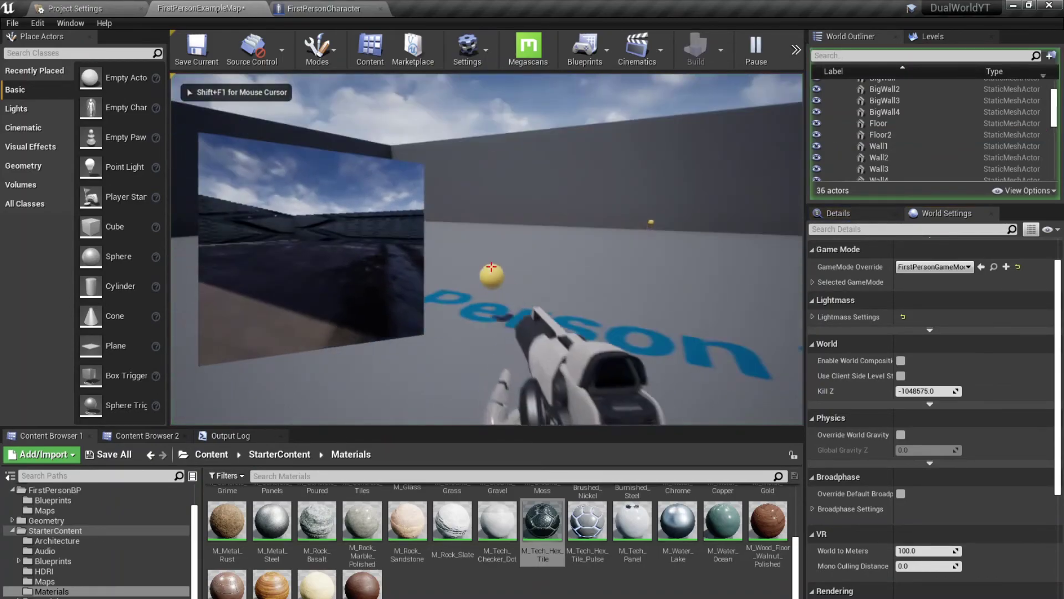
{"action": "left_click", "coordinate": [491, 267]}
{"action": "key", "text": "f"}
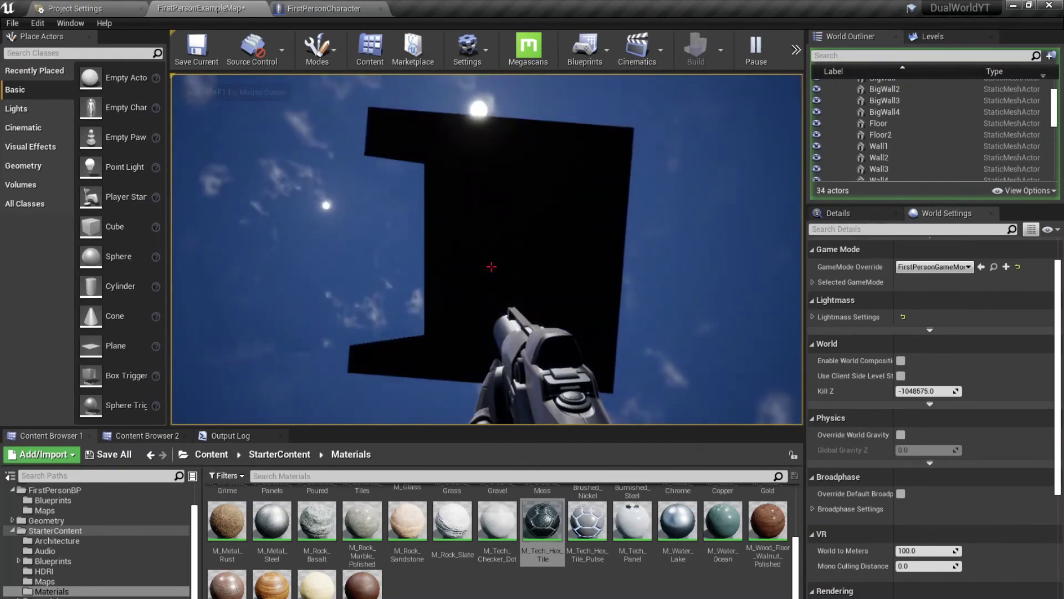
{"action": "key", "text": "f"}
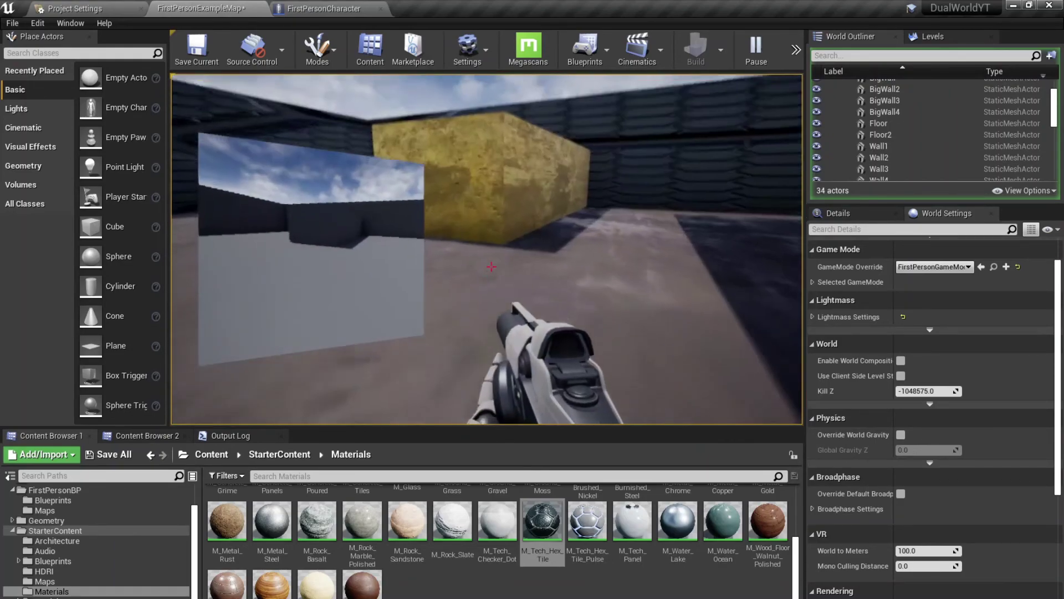
{"action": "key", "text": "f"}
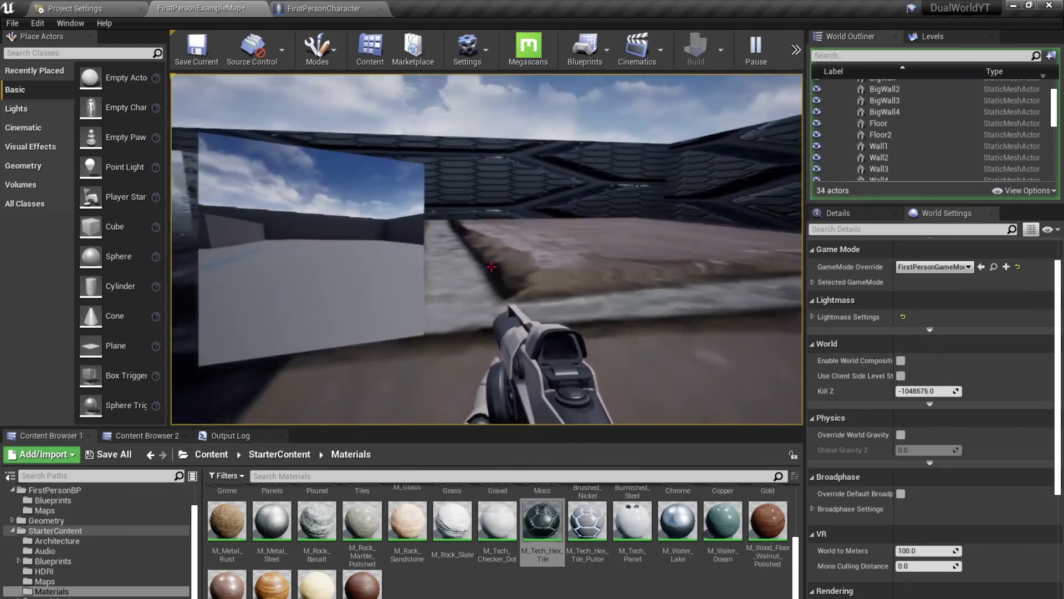
{"action": "key", "text": "f"}
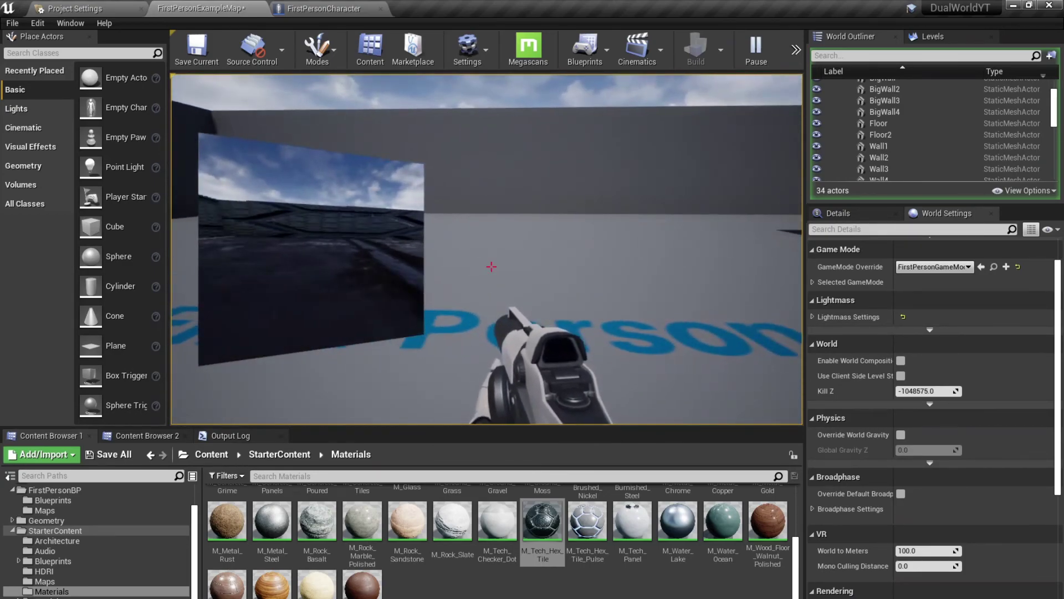
{"action": "key", "text": "Escape"}
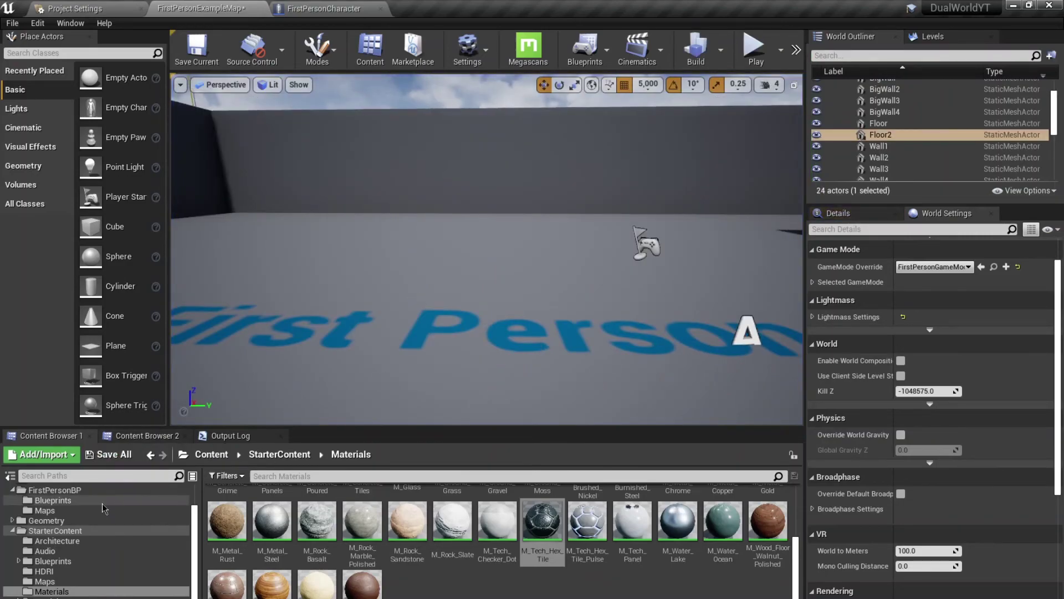
- Open the FirstPersonProjectile blueprint from the FirstPersonBP Blueprints folder and set its Initial Life Span to 10.0
{"action": "left_click", "coordinate": [53, 500]}
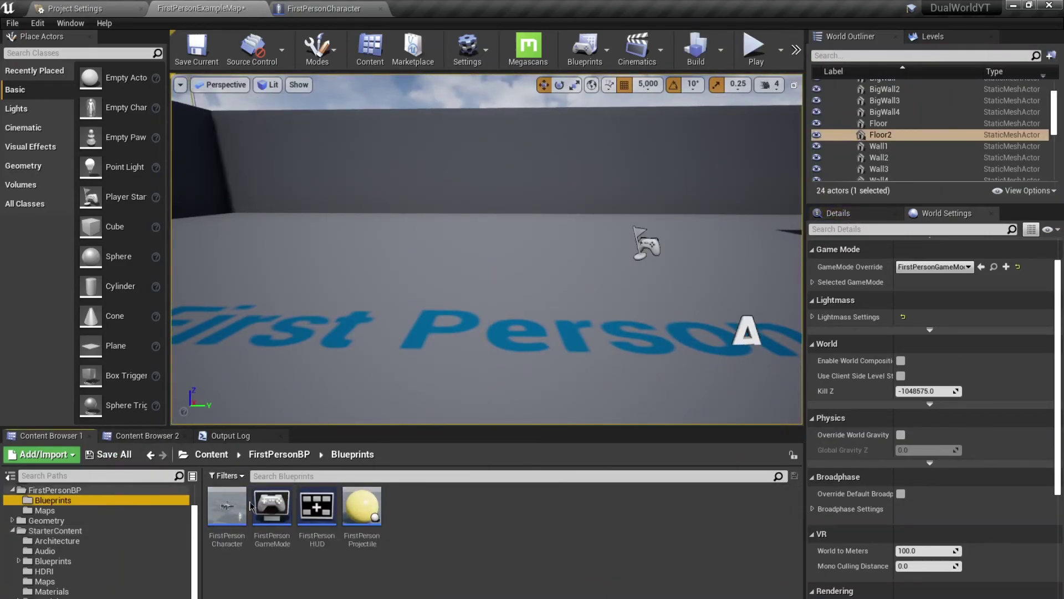
{"action": "double_click", "coordinate": [370, 508]}
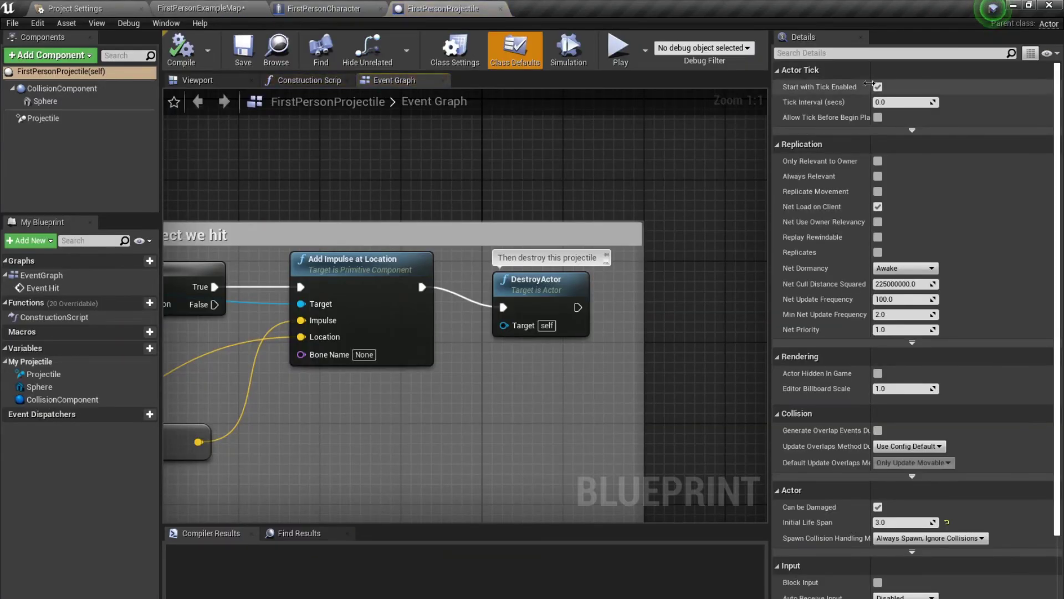
{"action": "left_click", "coordinate": [873, 53]}
{"action": "type", "text": "life"}
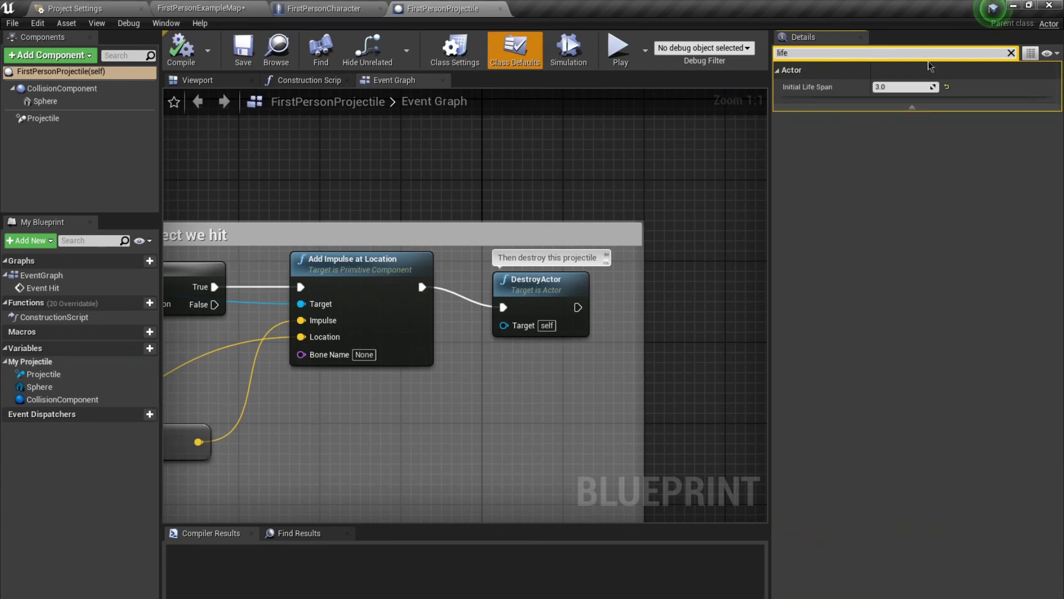
{"action": "left_click", "coordinate": [918, 87]}
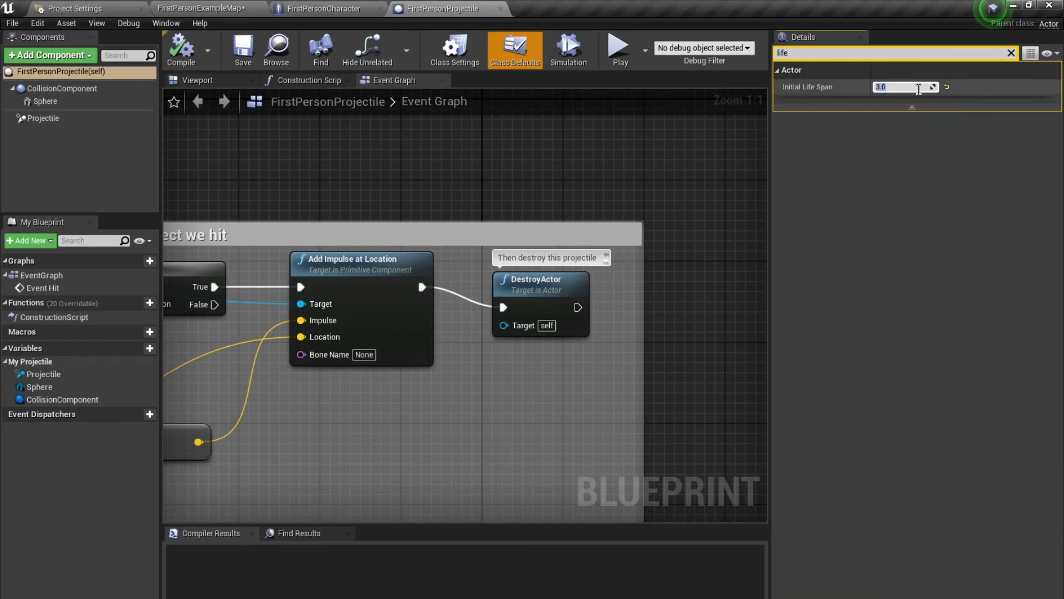
- Disconnect the DestroyActor node from Add Impulse at Location in the projectile's event graph, and compile and save the blueprint
{"action": "scroll", "coordinate": [535, 221], "scroll_direction": "down", "scroll_amount": 4}
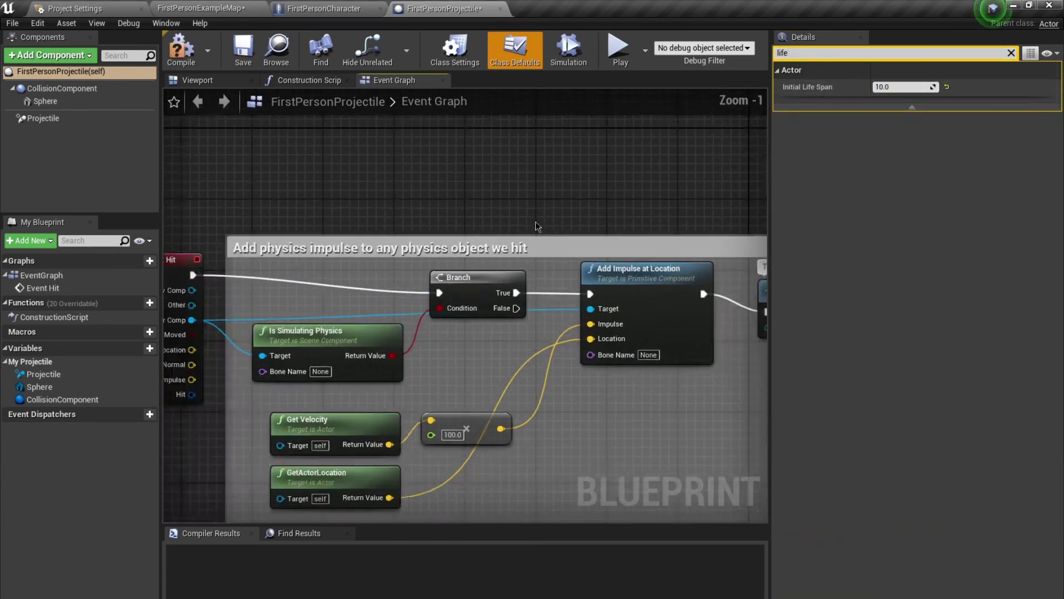
{"action": "scroll", "coordinate": [573, 196], "scroll_direction": "up", "scroll_amount": 4}
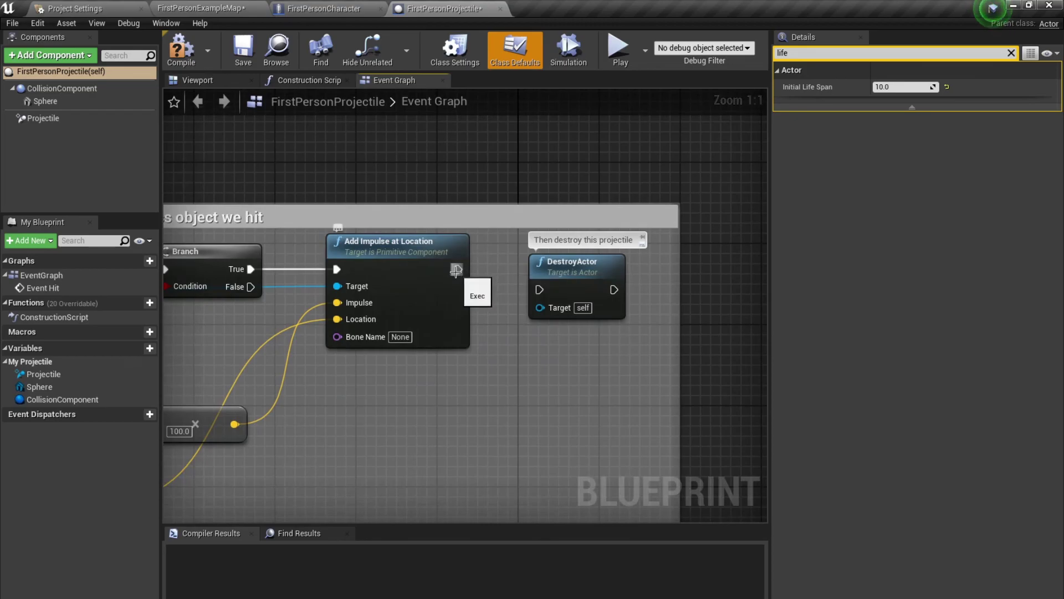
{"action": "left_click", "coordinate": [182, 51]}
{"action": "left_click", "coordinate": [243, 50]}
- Play FirstPersonExampleMap, fire a series of projectiles, and shift worlds to view them through the capture plane
{"action": "left_click", "coordinate": [224, 8]}
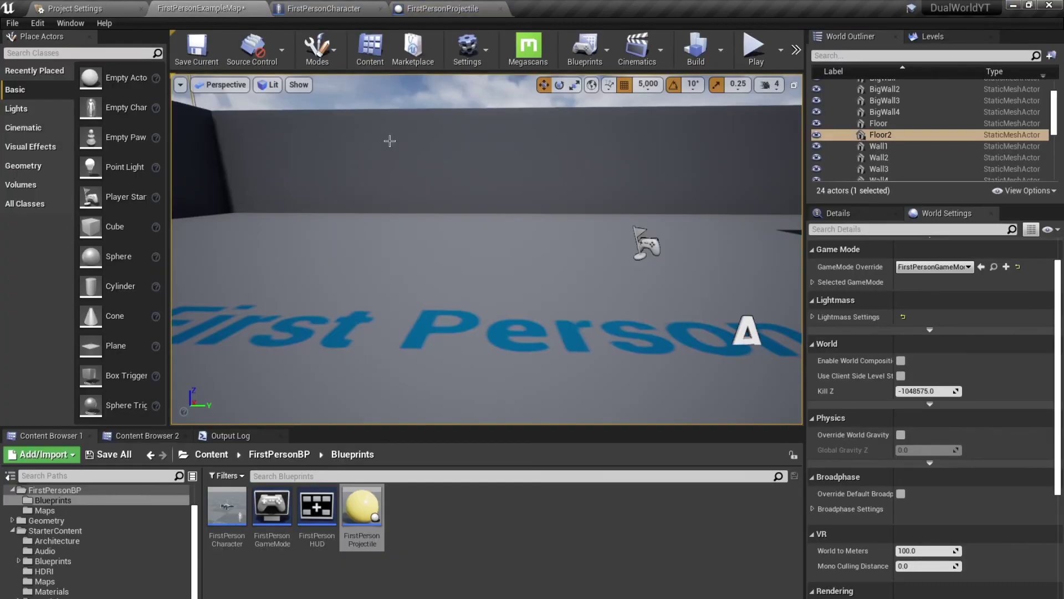
{"action": "key", "text": "alt+p"}
{"action": "left_click", "coordinate": [491, 266]}
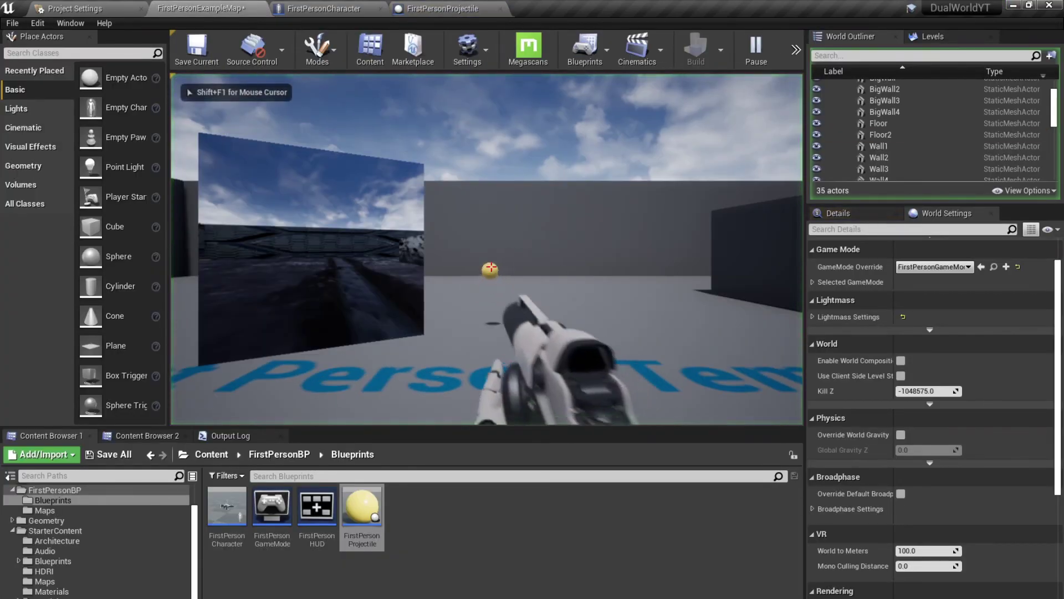
{"action": "left_click", "coordinate": [491, 266]}
{"action": "left_click", "coordinate": [491, 267]}
{"action": "left_click", "coordinate": [491, 267]}
{"action": "left_click", "coordinate": [491, 267]}
{"action": "left_click", "coordinate": [491, 267]}
{"action": "left_click", "coordinate": [491, 267]}
{"action": "left_click", "coordinate": [491, 266]}
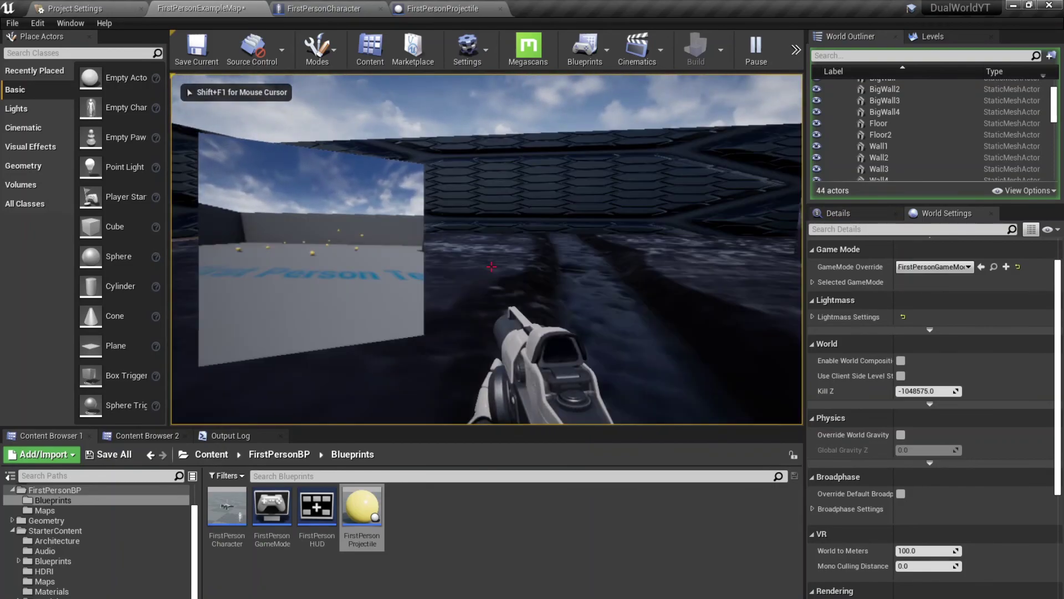
{"action": "left_click", "coordinate": [491, 267]}
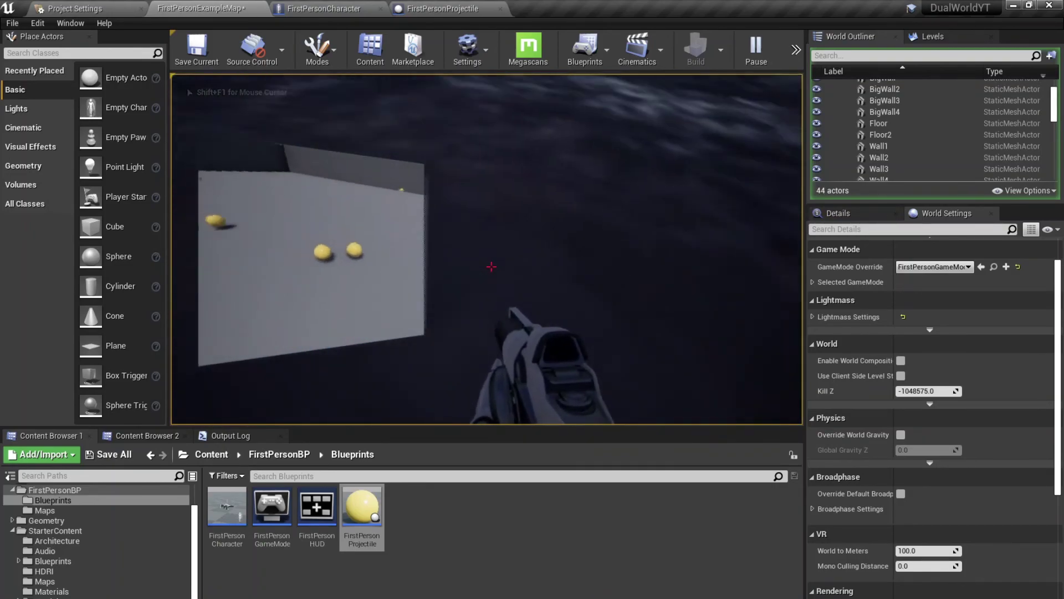